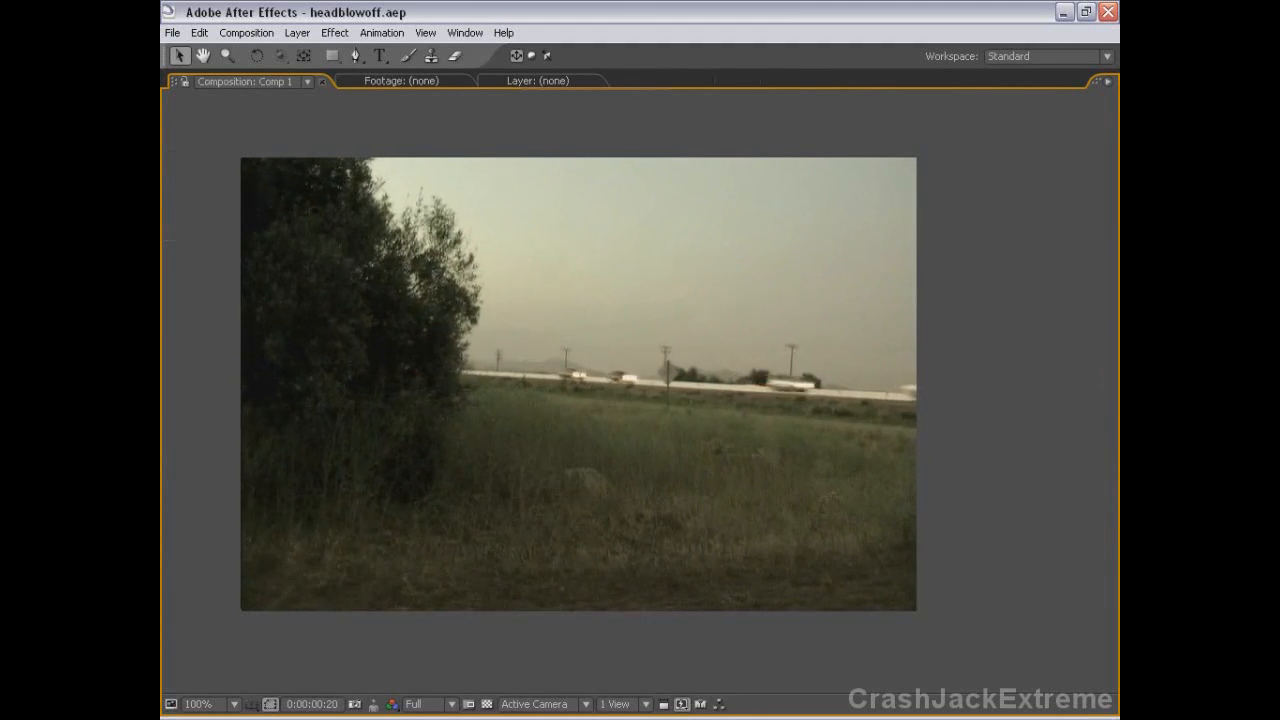
Preview the suicide.mov source footage in its own viewer and close it
key("grave")
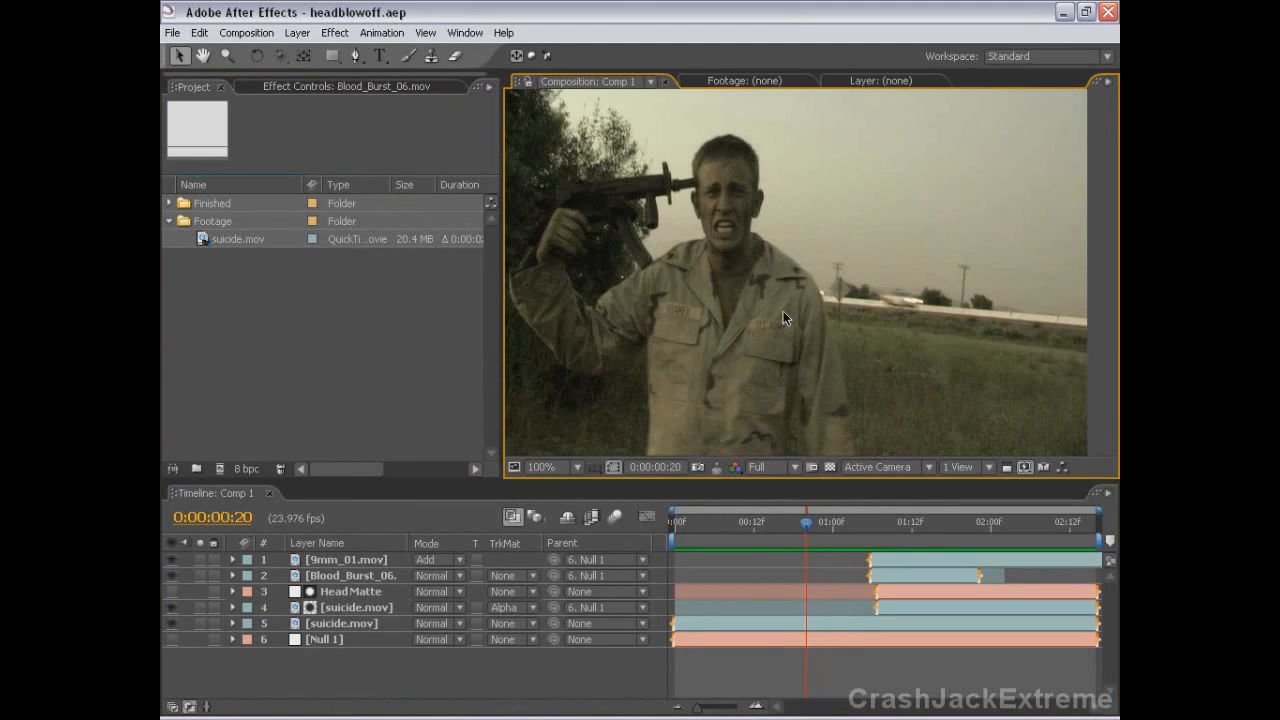
double_click(201, 240)
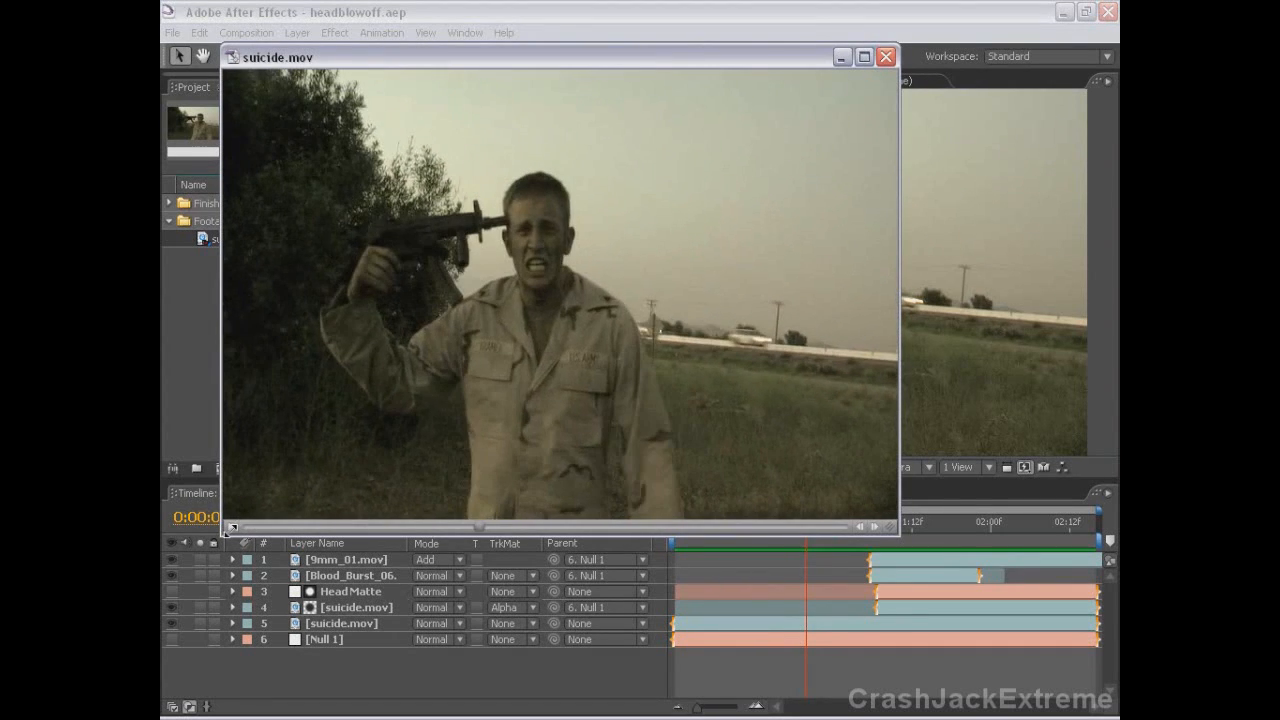
left_click(886, 56)
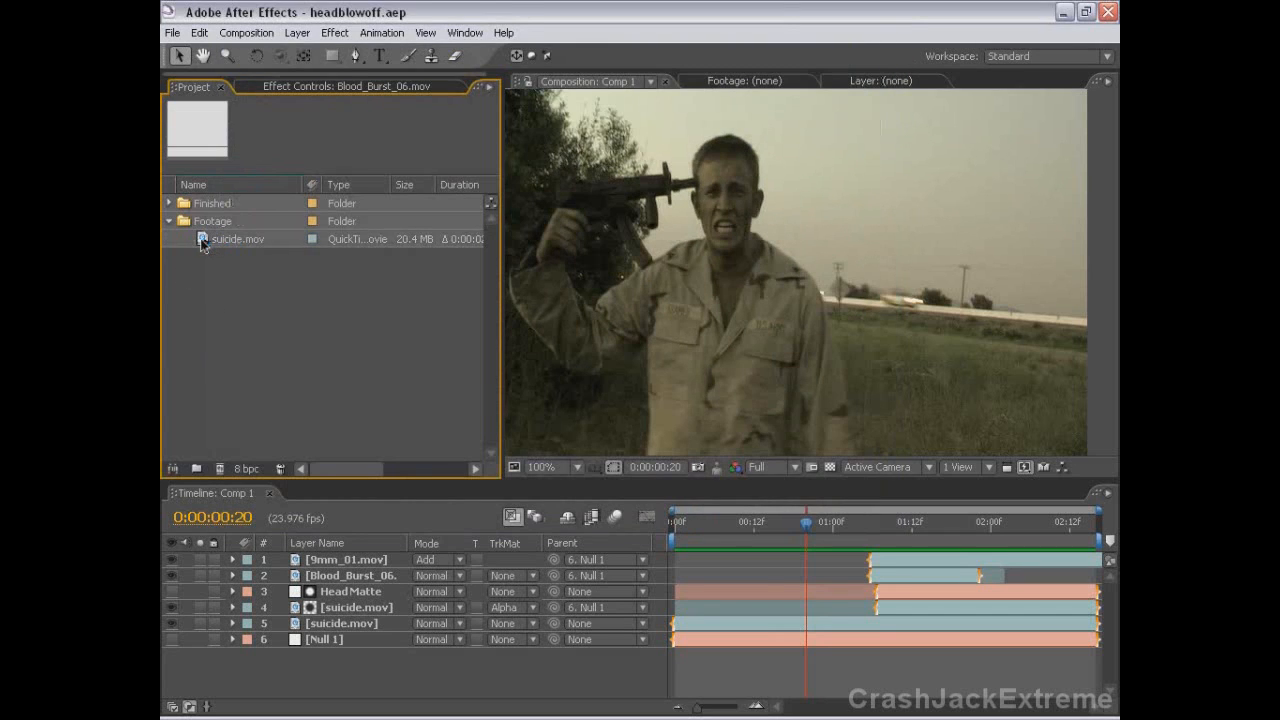
Create a new composition from suicide.mov and save the project
left_click_drag(202, 243, 222, 470)
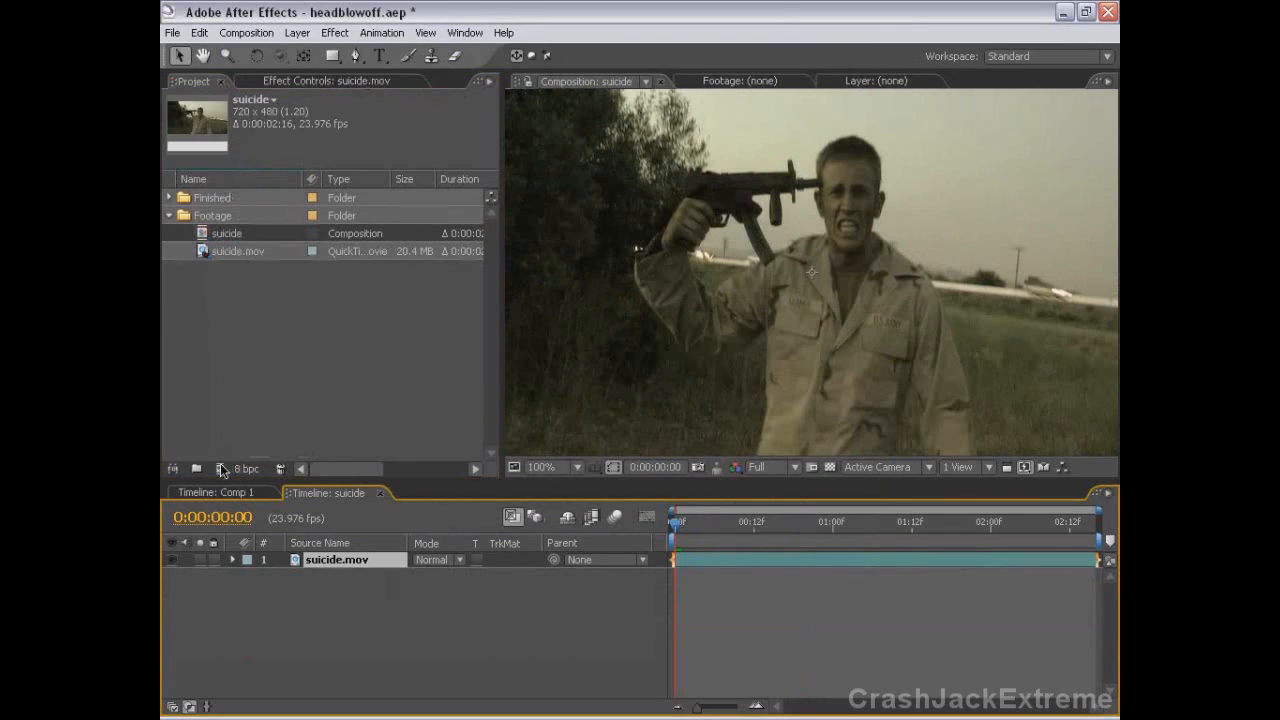
scroll(670, 284, "down", 2)
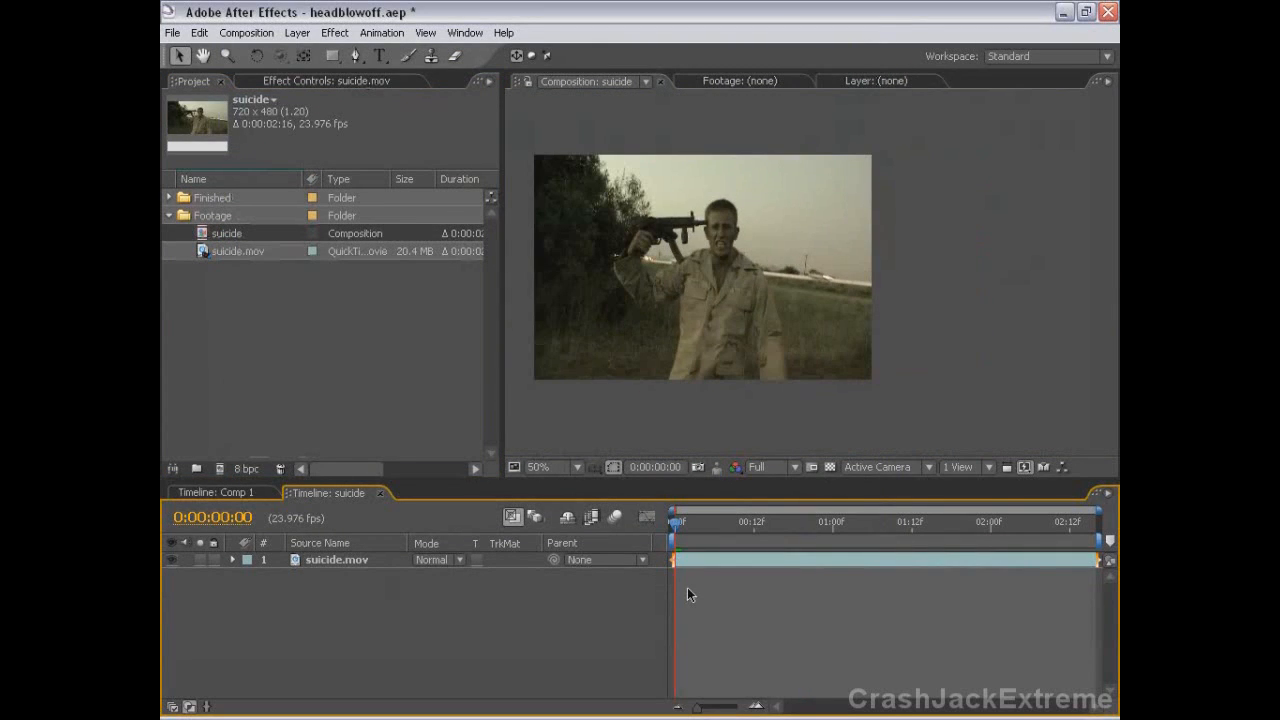
key("ctrl+s")
Scrub through the new composition and examine its first frame at full size to judge the camera movement
left_click_drag(730, 531, 775, 556)
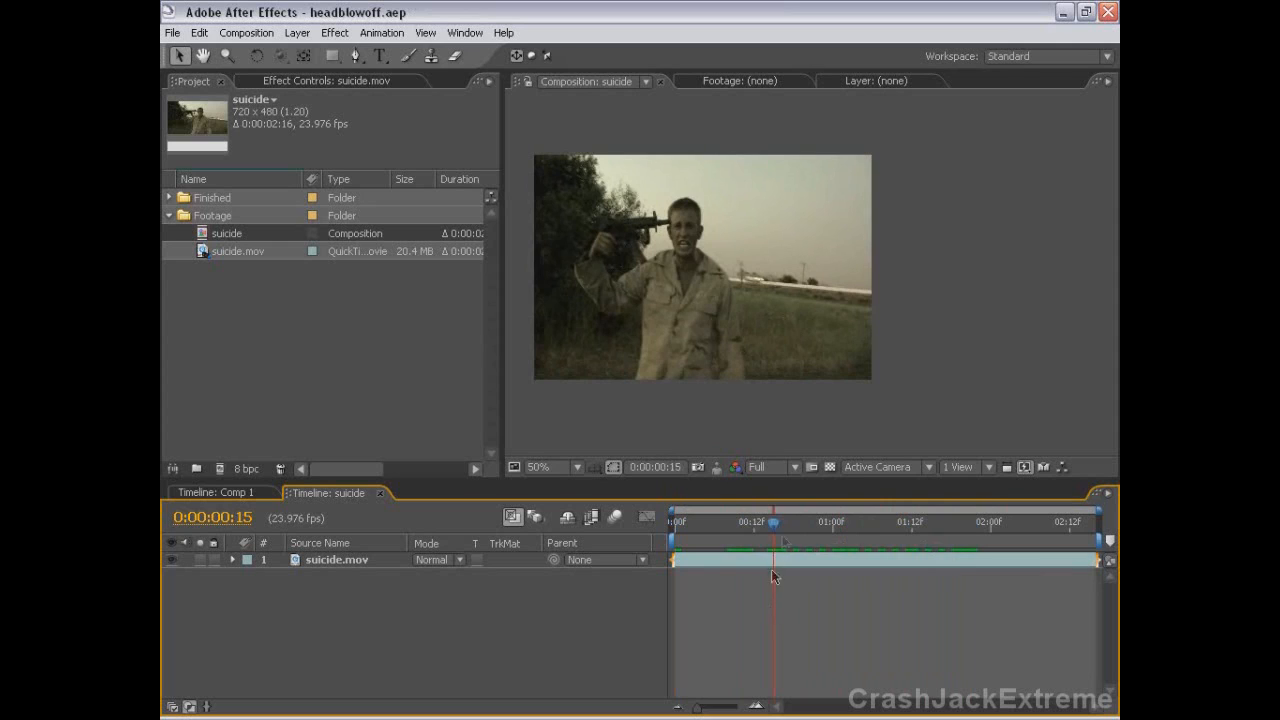
key("Home")
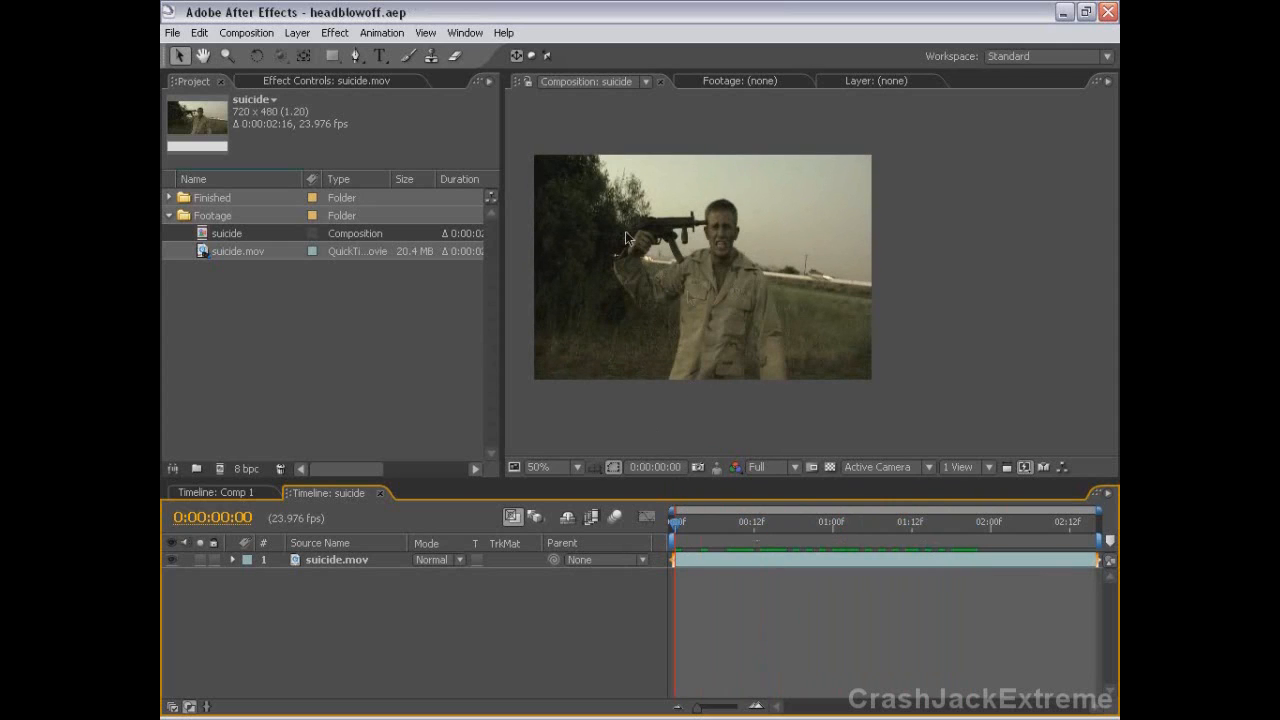
left_click_drag(626, 238, 658, 246)
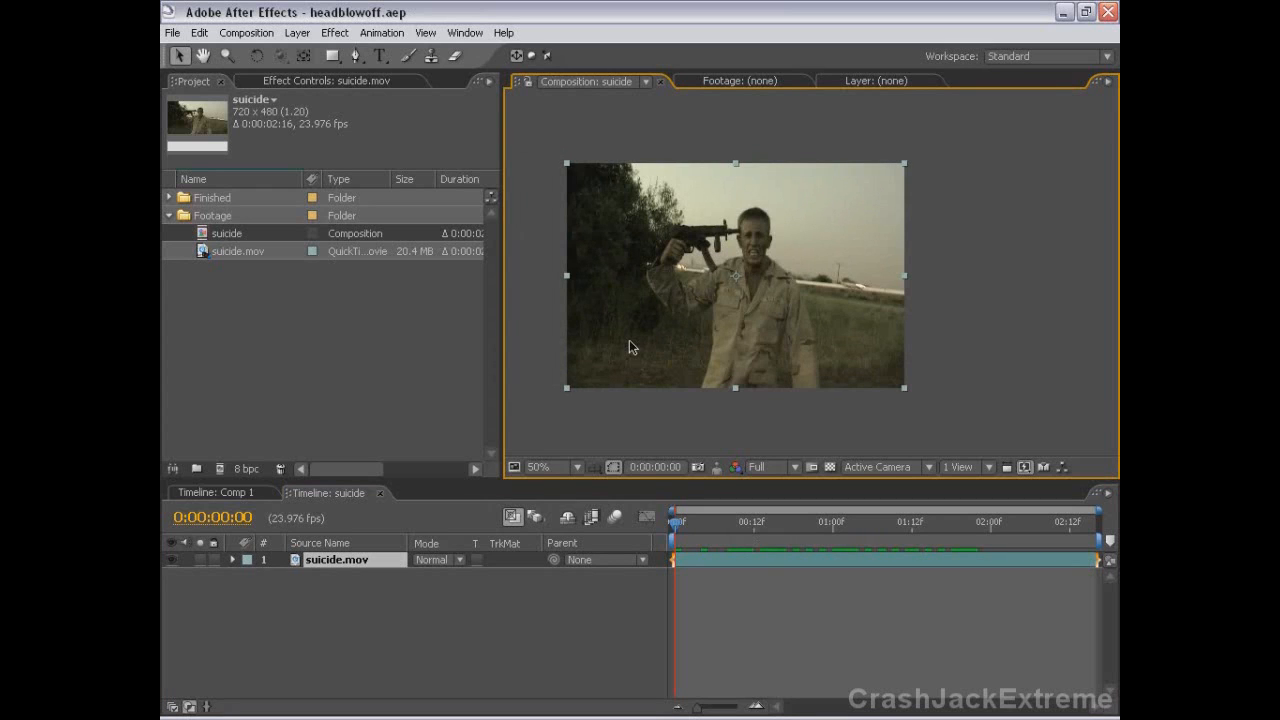
left_click(627, 419)
key("grave")
scroll(680, 385, "up", 1)
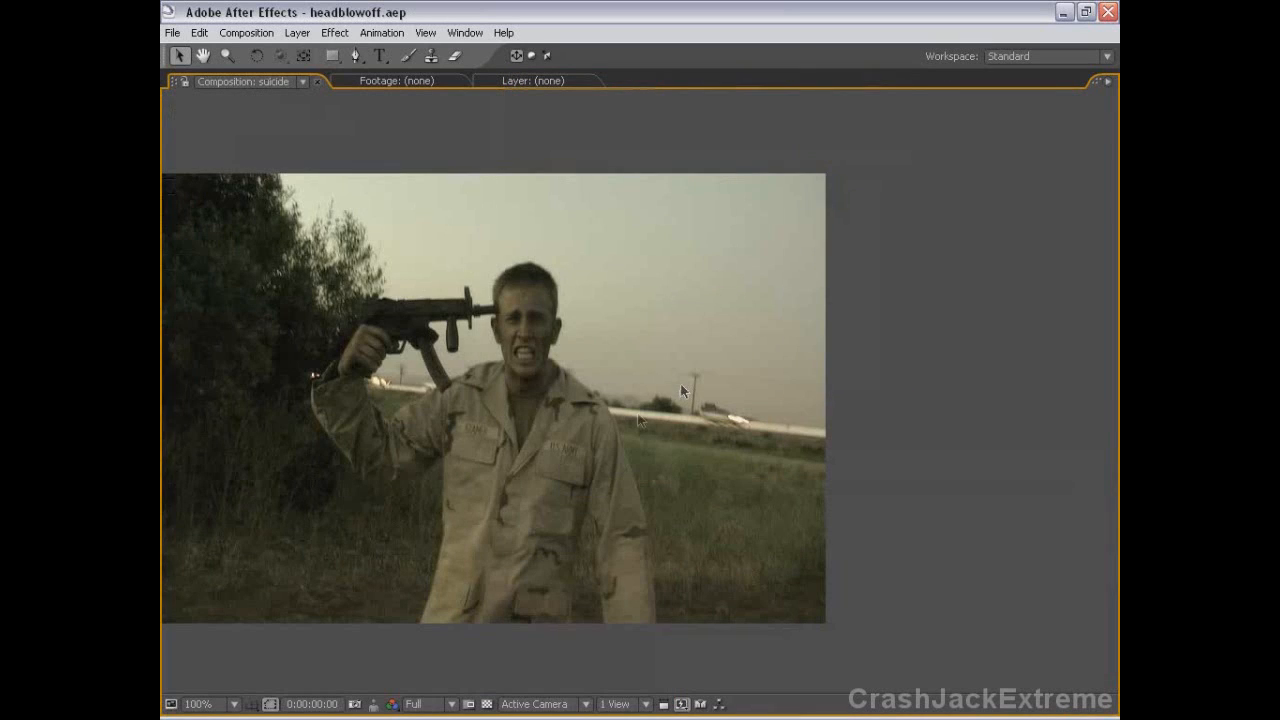
left_click_drag(531, 422, 612, 420)
Switch to the Motion Tracking workspace, select the suicide.mov layer and make room for the tracker controls
left_click(1017, 58)
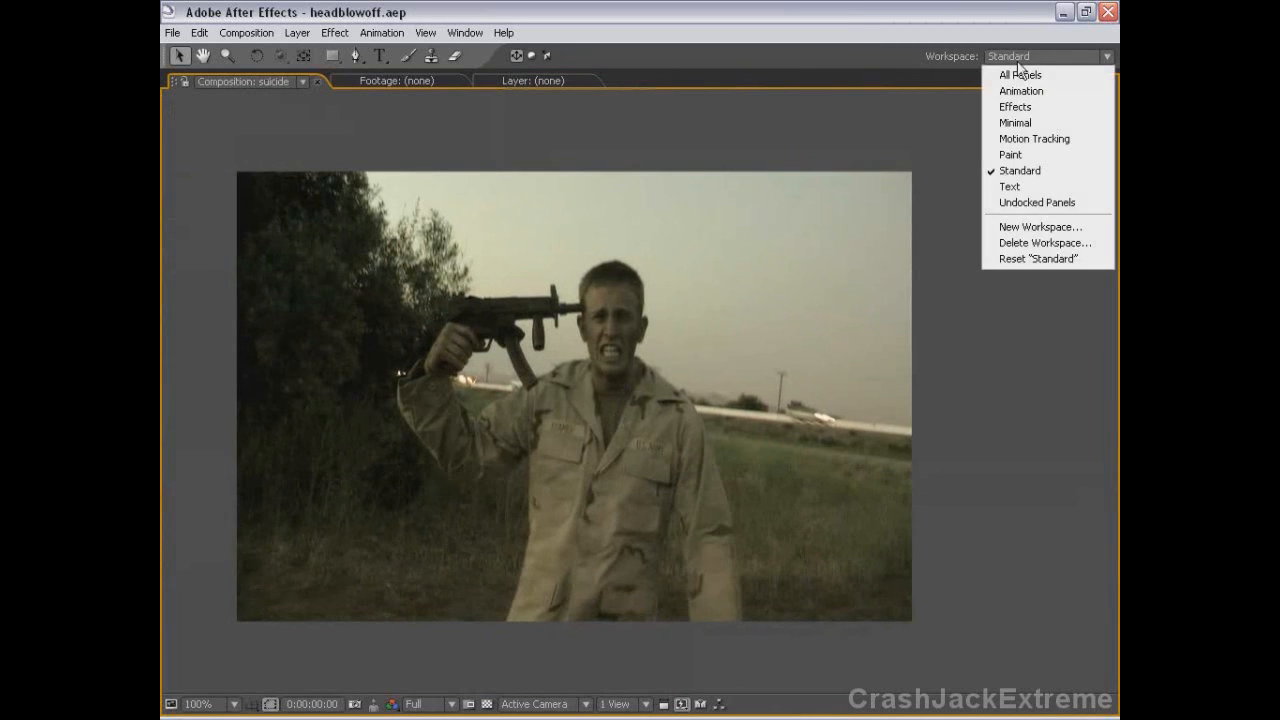
left_click(1026, 136)
left_click_drag(726, 210, 838, 210)
left_click(680, 213)
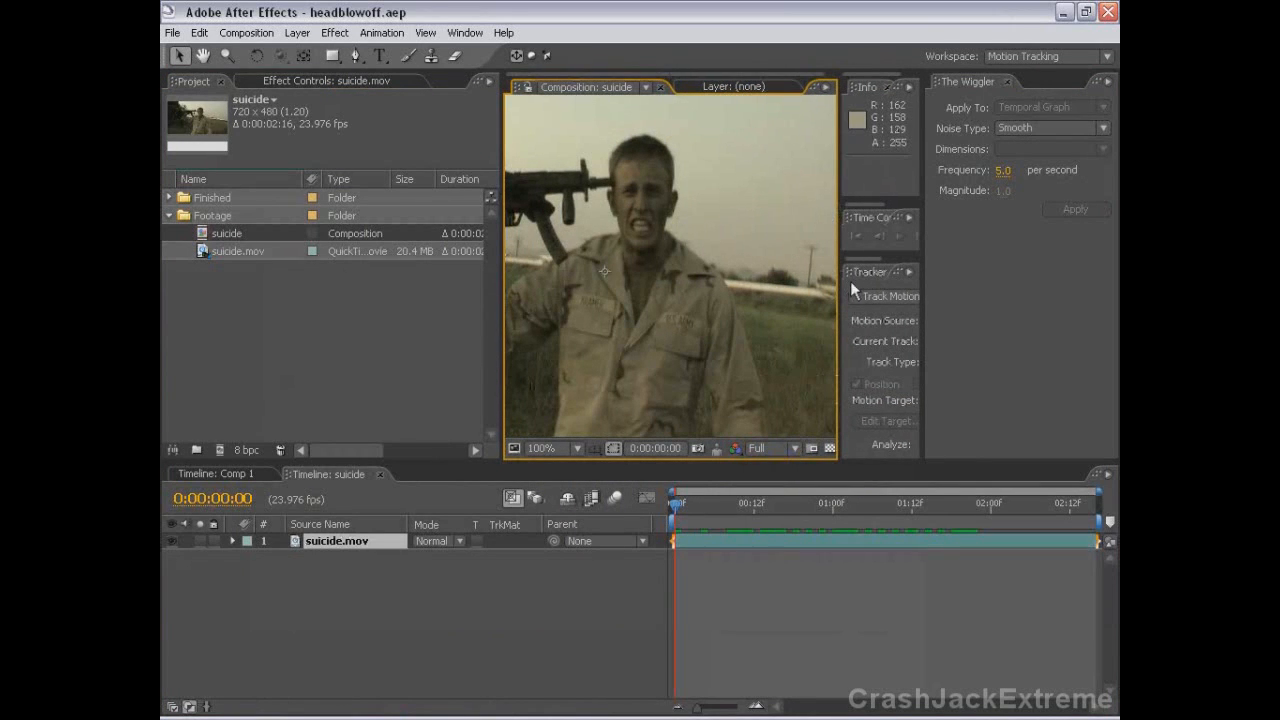
left_click_drag(840, 273, 686, 273)
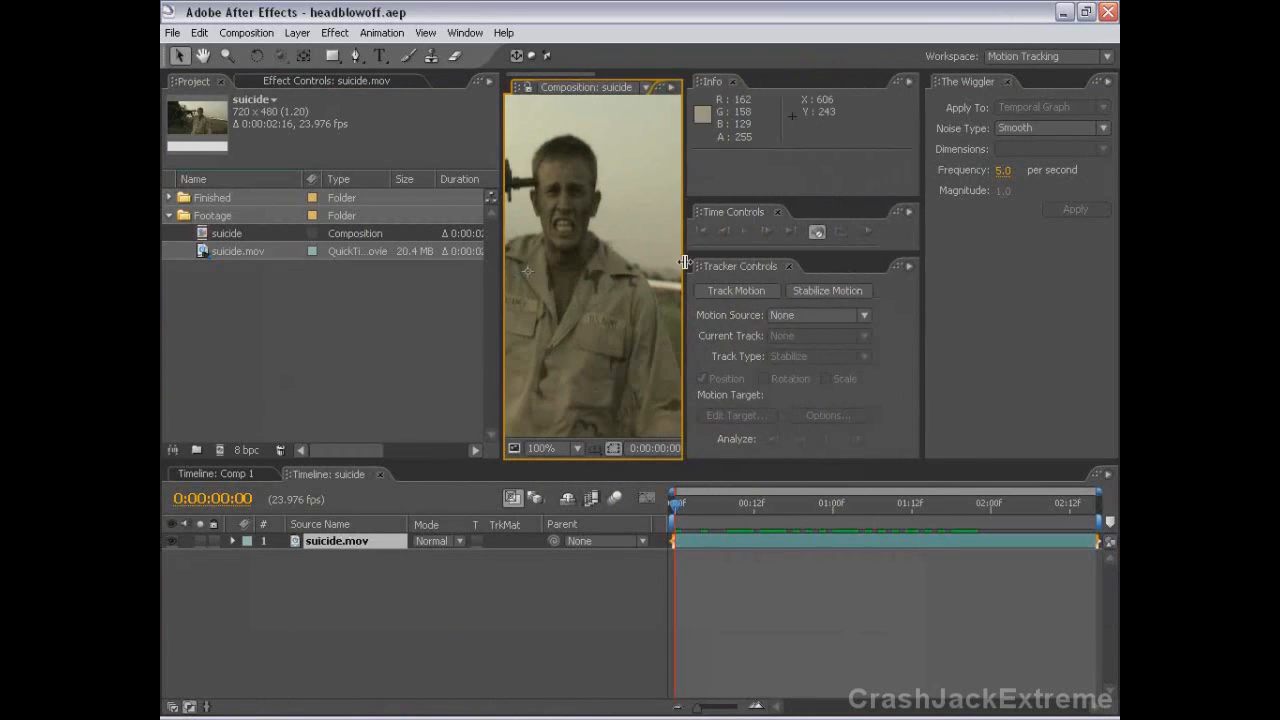
Start a motion track on suicide.mov with both position and rotation tracking enabled
left_click(736, 289)
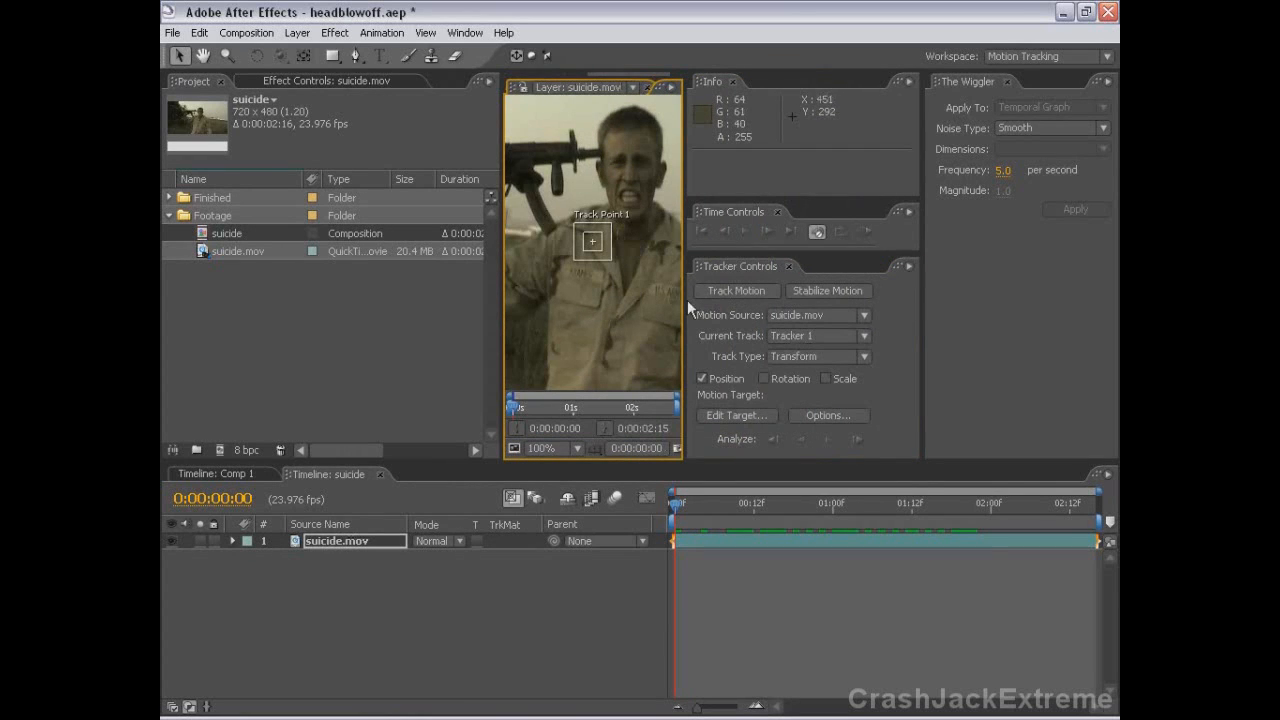
left_click(762, 378)
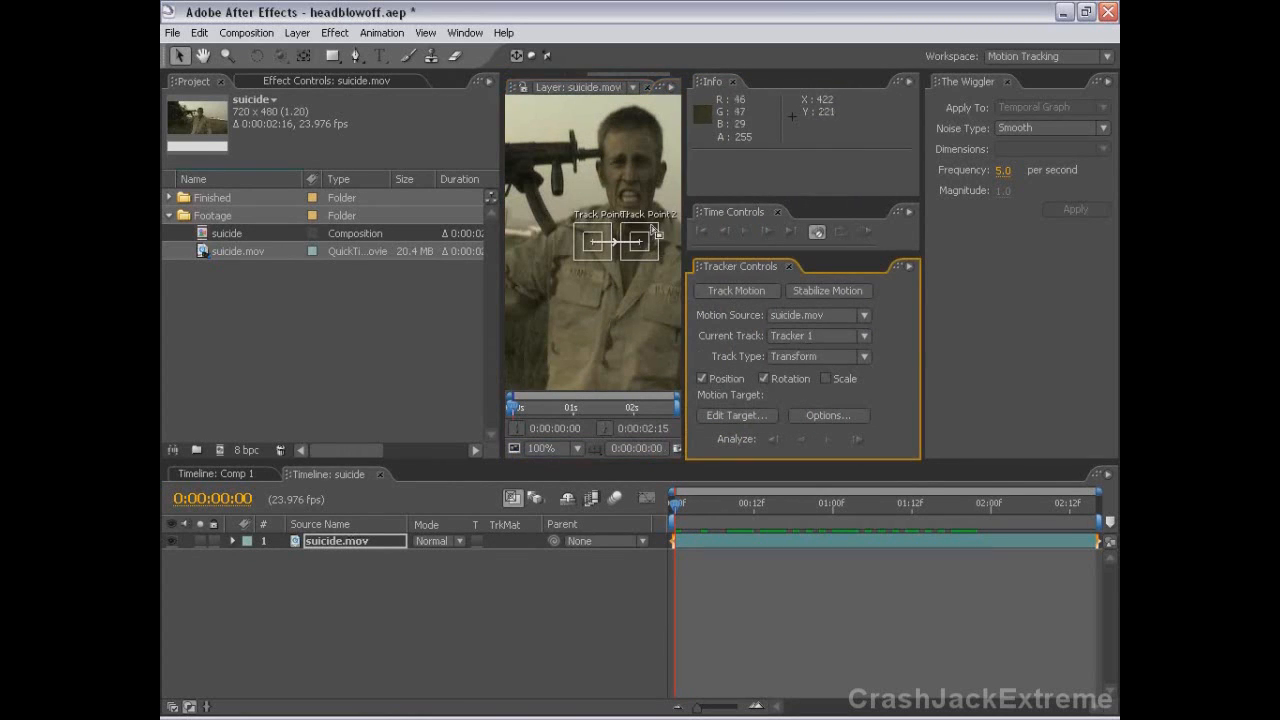
Place Track Point 1 on the dark foliage near the left edge of the footage on the first frame
key("grave")
mouse_move(736, 277)
left_mouse_down()
mouse_move(690, 246)
mouse_move(735, 286)
left_mouse_up()
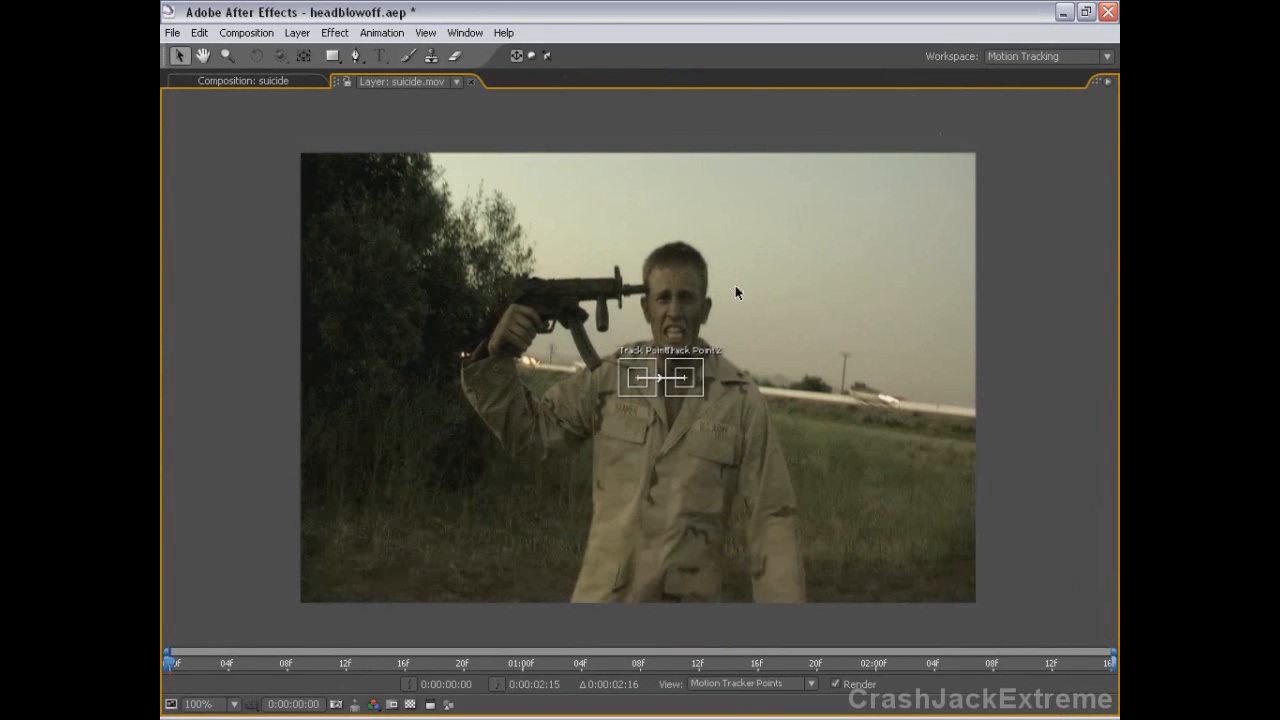
left_click_drag(662, 375, 691, 358)
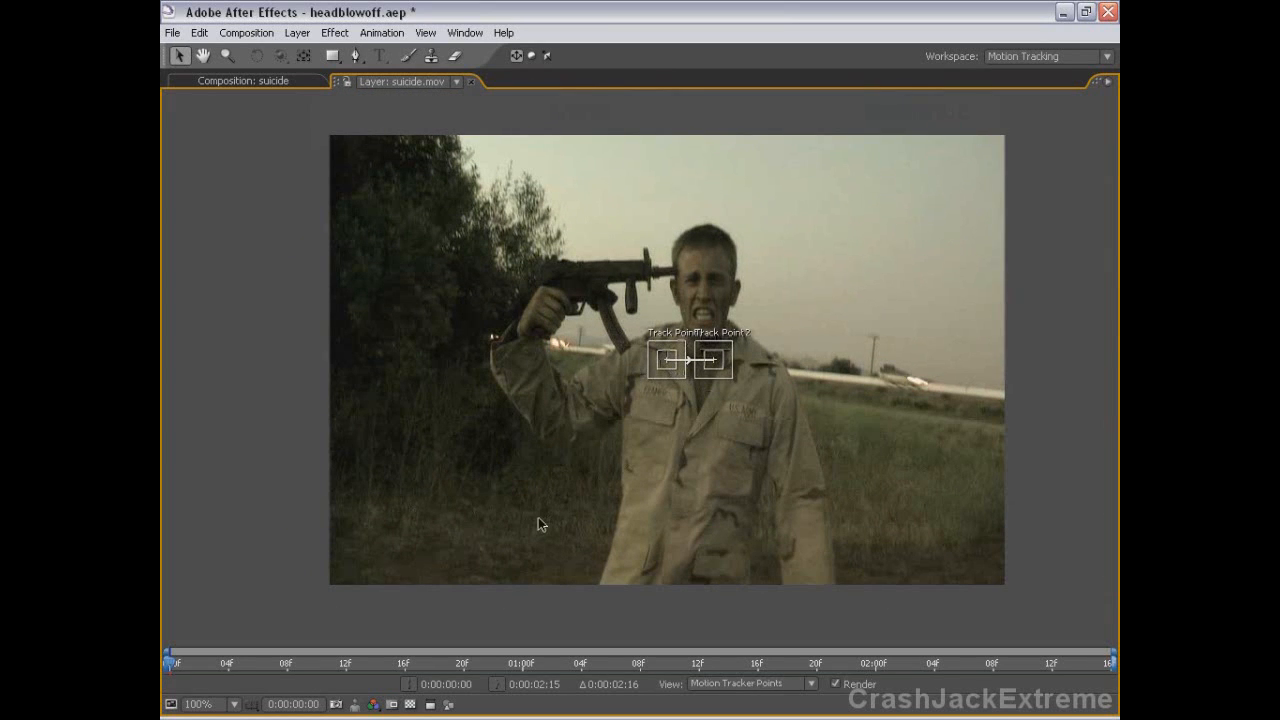
key("space")
left_click_drag(654, 375, 381, 363)
key("period")
left_click_drag(603, 392, 447, 371)
key("comma")
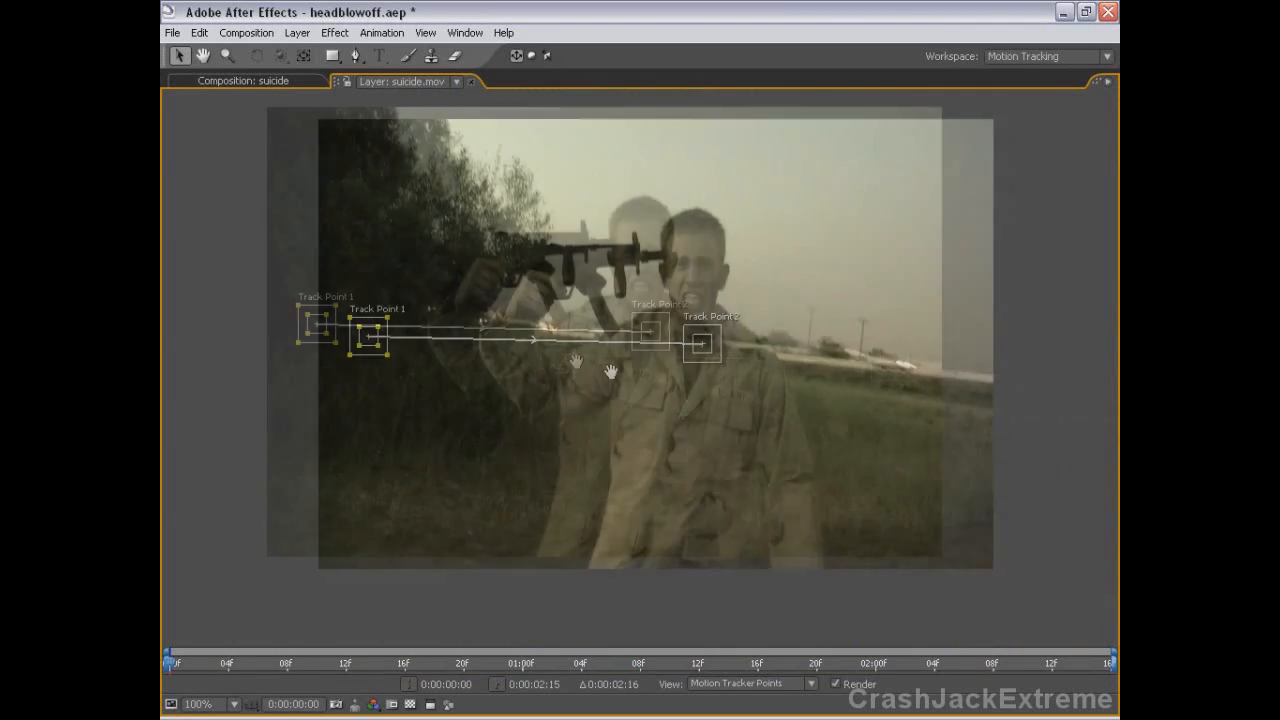
At 0:00:01:05, place Track Point 2 on the utility pole beside the road in the background
left_click_drag(214, 664, 602, 684)
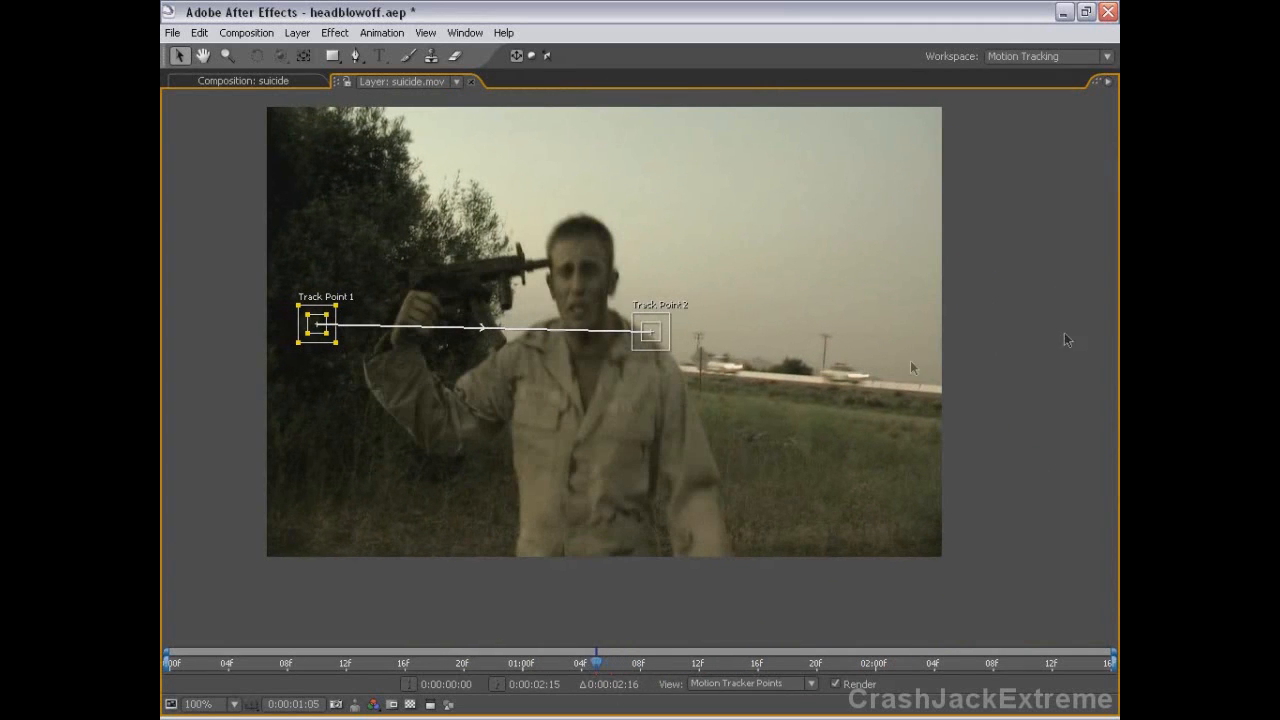
left_click_drag(653, 345, 827, 353)
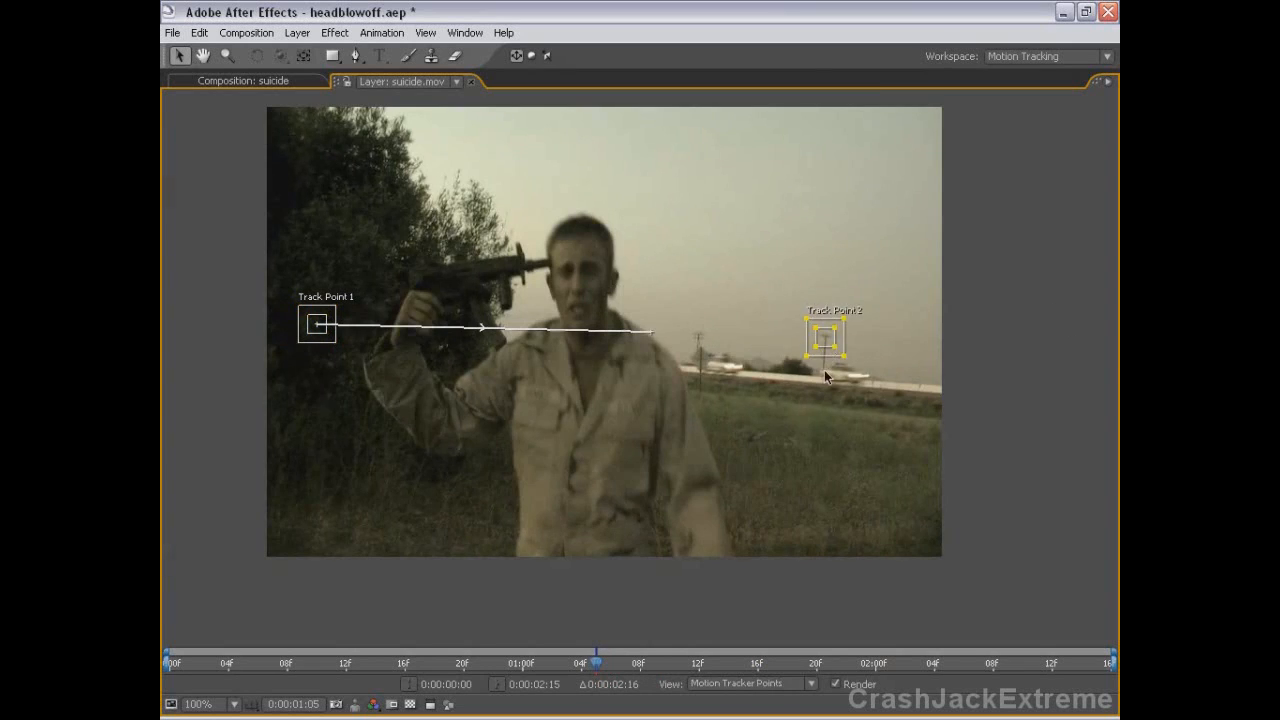
scroll(830, 376, "up", 1)
left_click_drag(849, 308, 777, 377)
scroll(621, 420, "down", 1)
left_click_drag(521, 396, 695, 377)
Return to 0:00:00:00 and realign the track points on the foliage and the utility pole
key("grave")
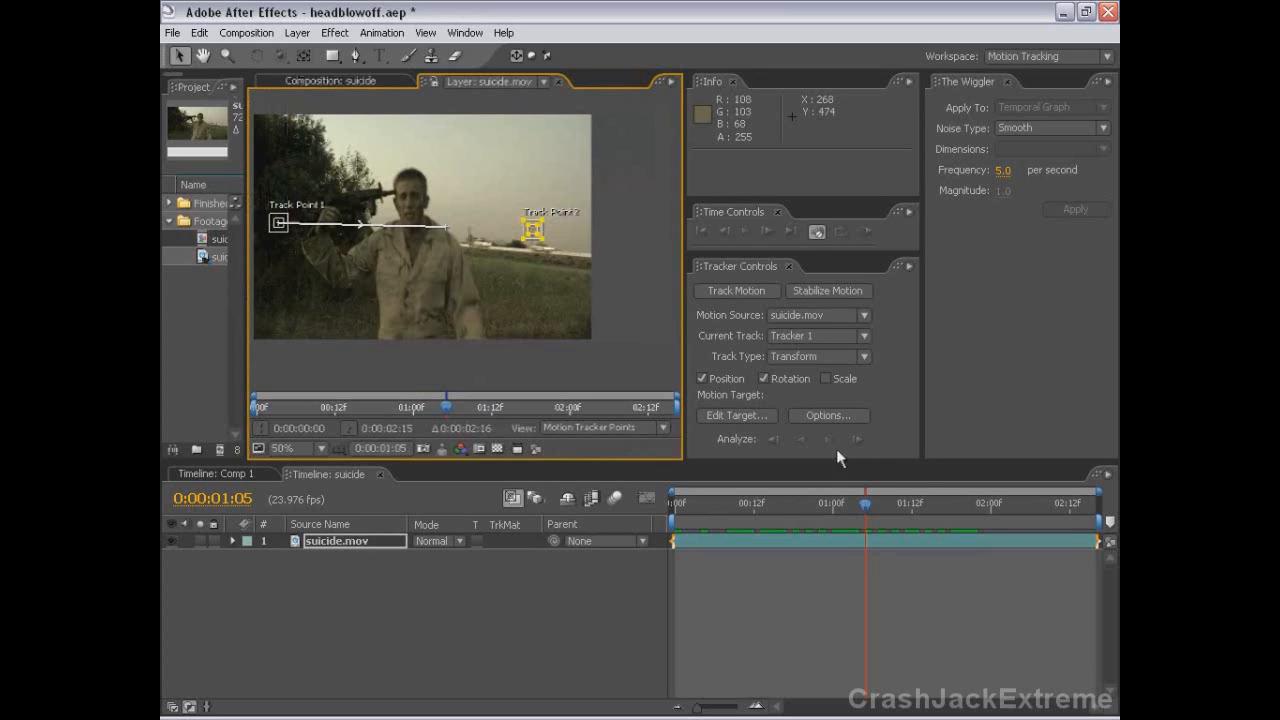
left_click_drag(840, 502, 597, 515)
key("grave")
scroll(708, 358, "up", 1)
left_click_drag(686, 402, 625, 295)
scroll(503, 309, "up", 2)
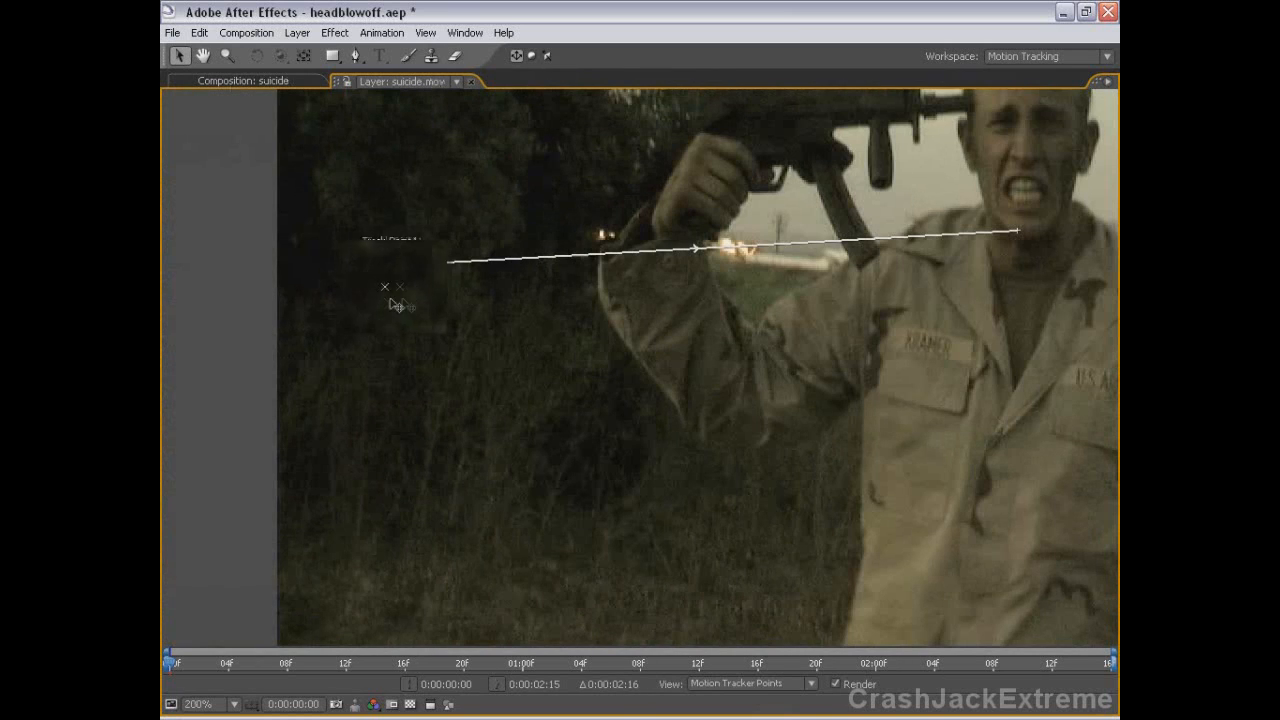
left_click_drag(395, 304, 381, 284)
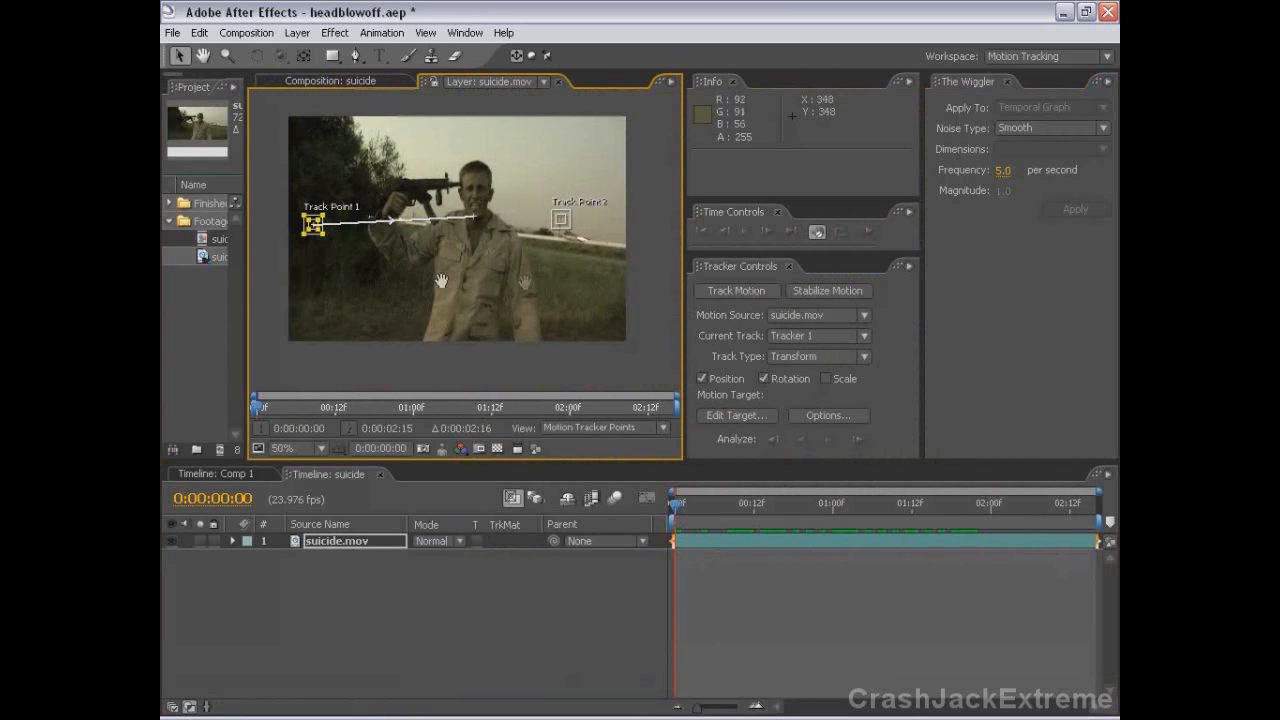
Analyze the motion forward through the whole clip and inspect the tracked path of Track Point 2
left_click(827, 440)
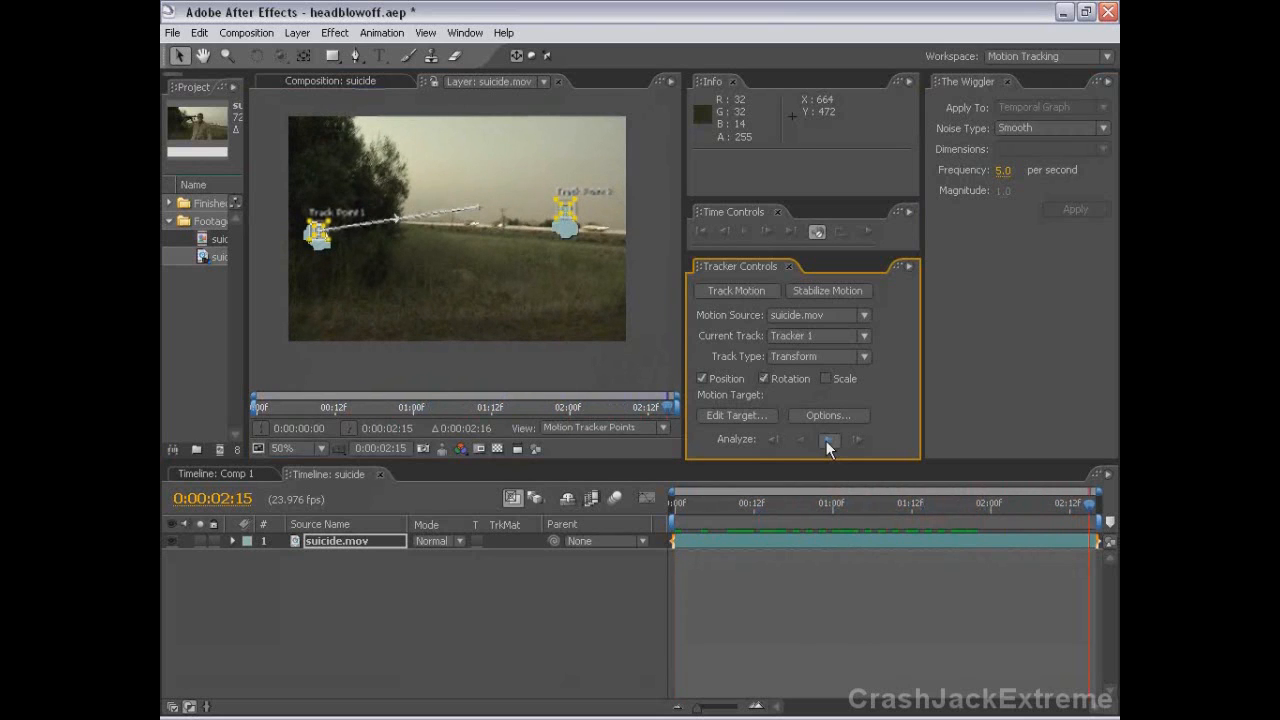
scroll(550, 260, "up", 1)
key("space")
left_click_drag(515, 282, 396, 310)
scroll(396, 310, "up", 1)
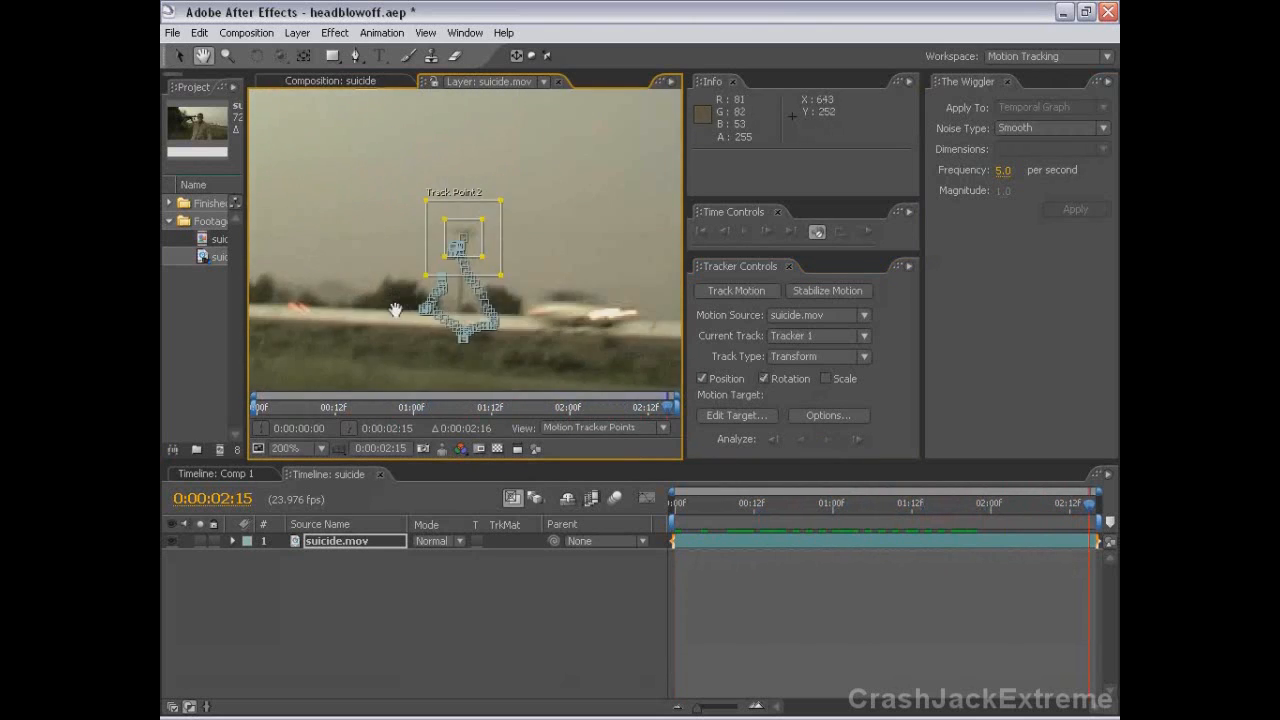
scroll(396, 310, "down", 2)
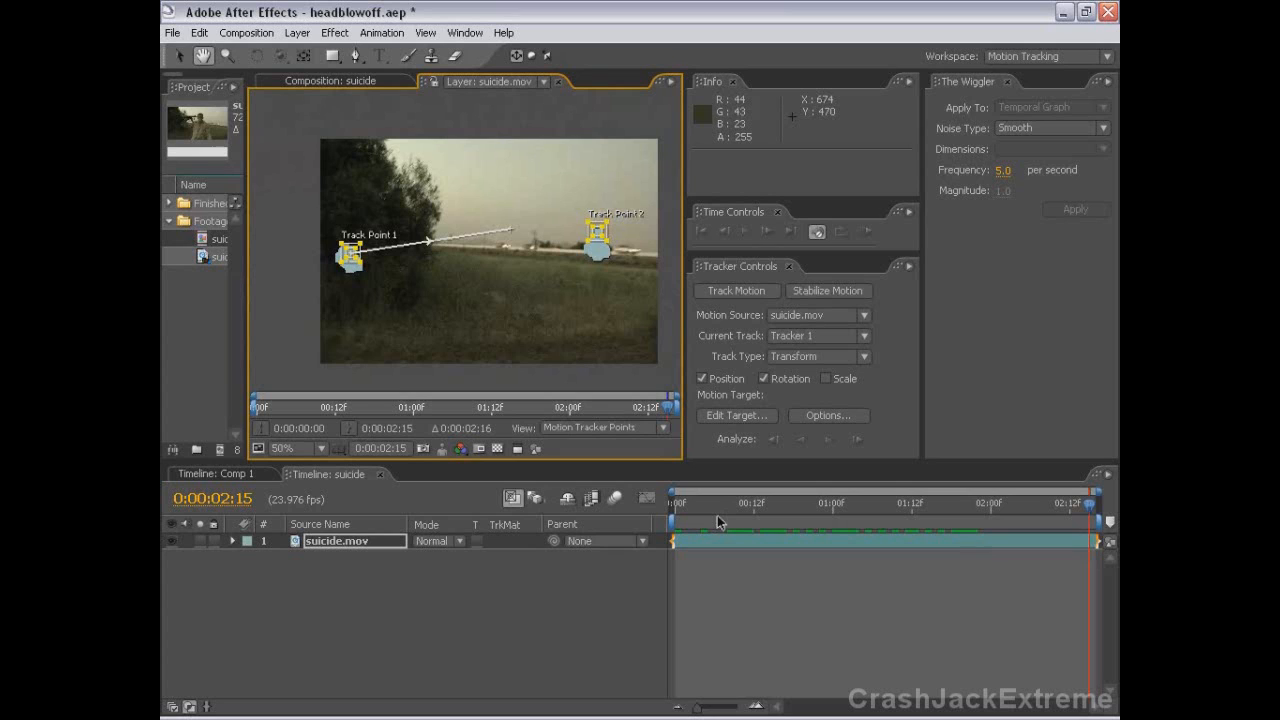
Add a null object to the composition and set it as the motion target of Tracker 1
left_click(297, 32)
mouse_move(480, 52)
left_click(569, 116)
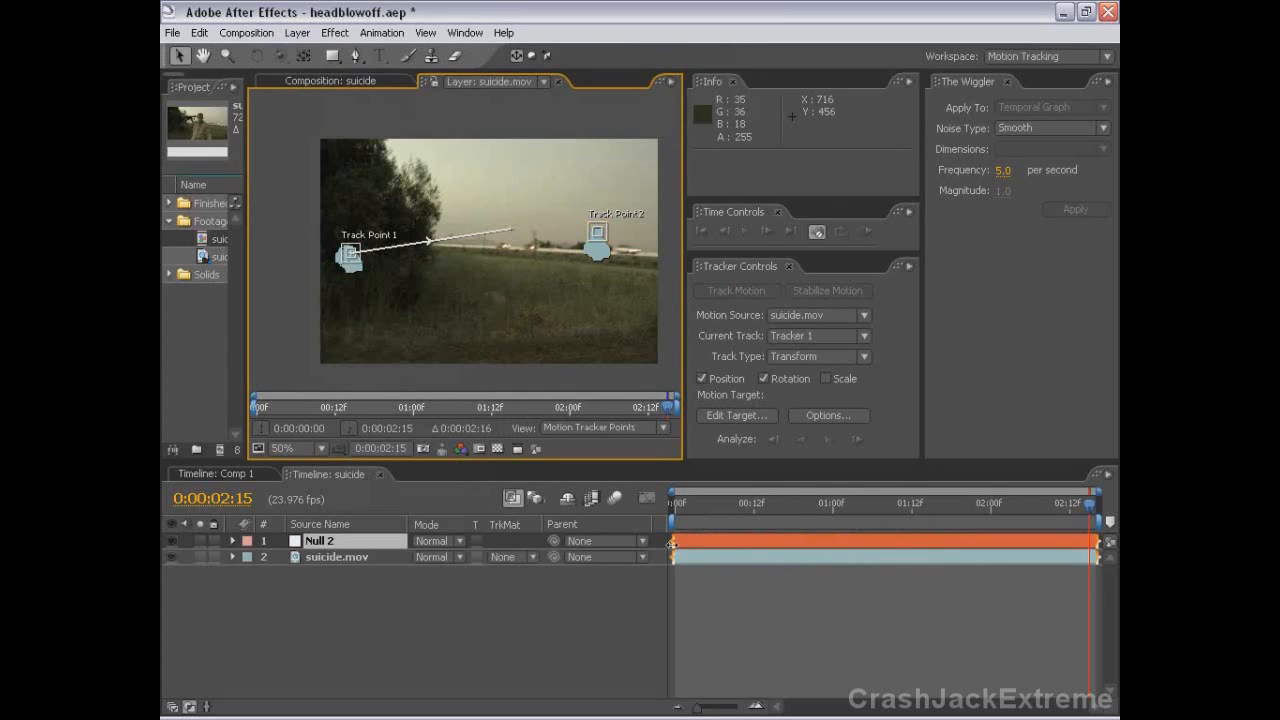
left_click(733, 415)
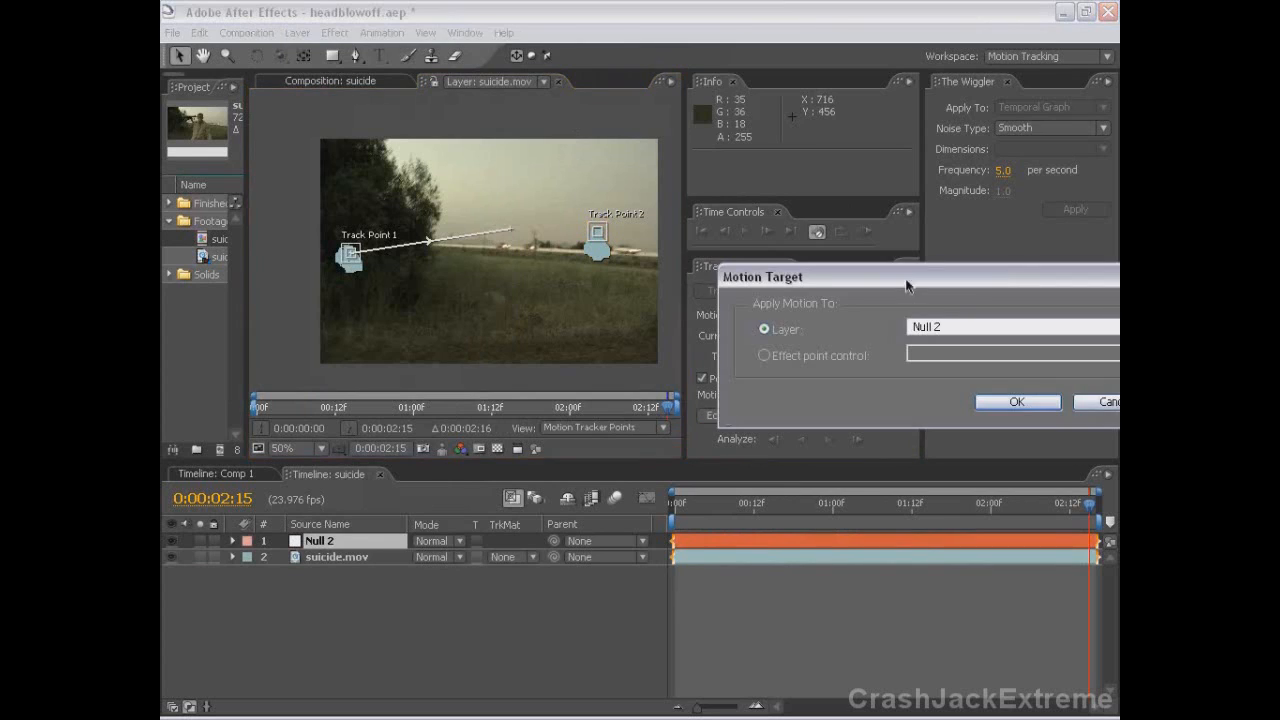
left_click_drag(906, 287, 586, 237)
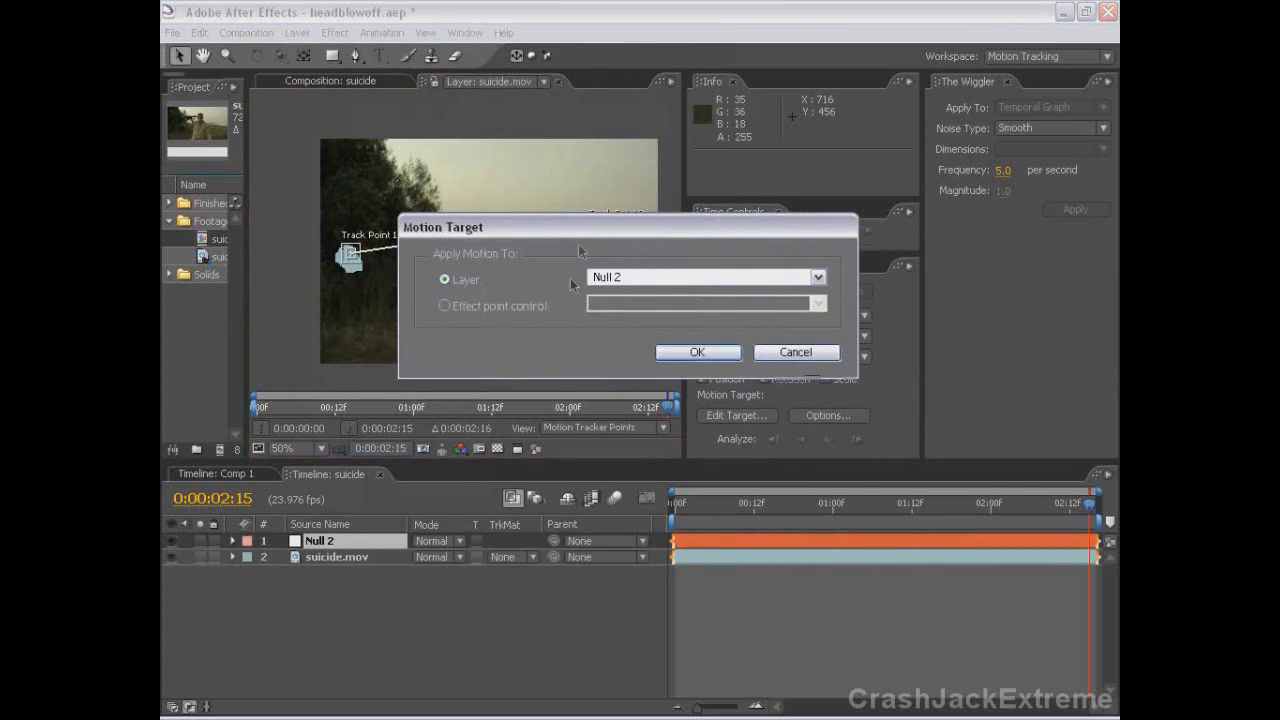
left_click(707, 353)
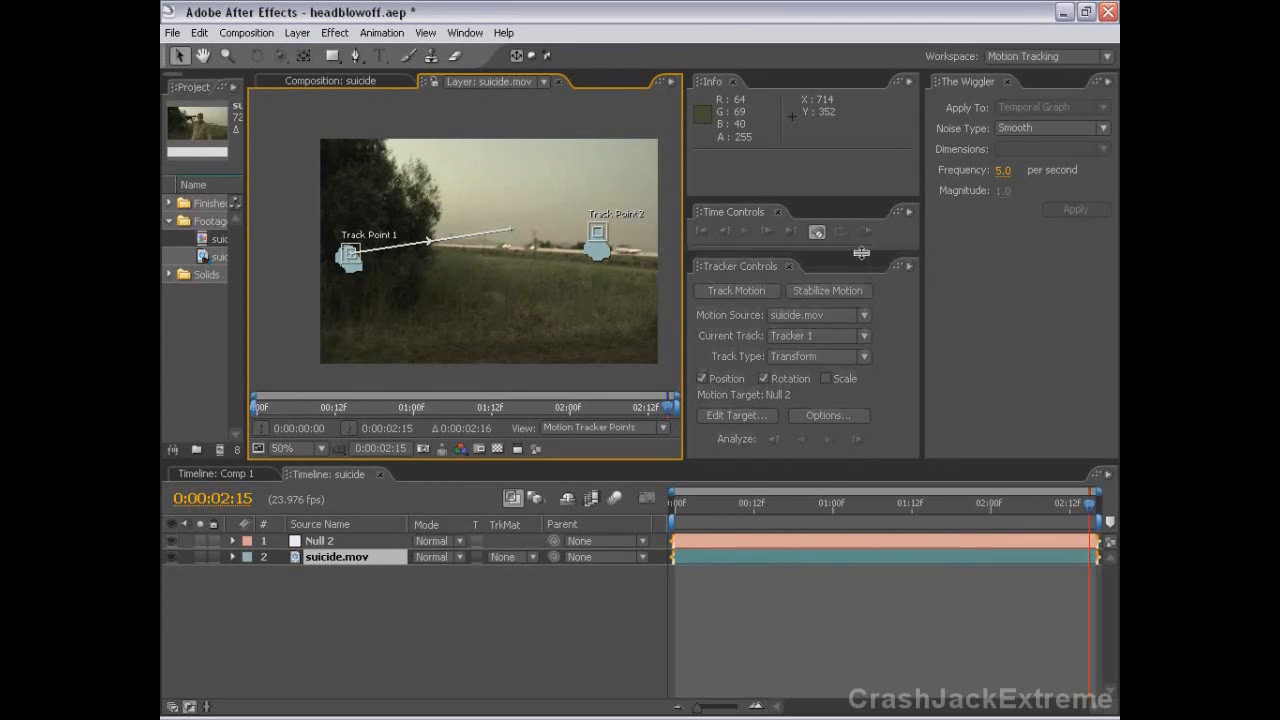
Apply the tracking data to the null object in the X and Y dimensions
left_click_drag(858, 256, 852, 188)
left_click(827, 397)
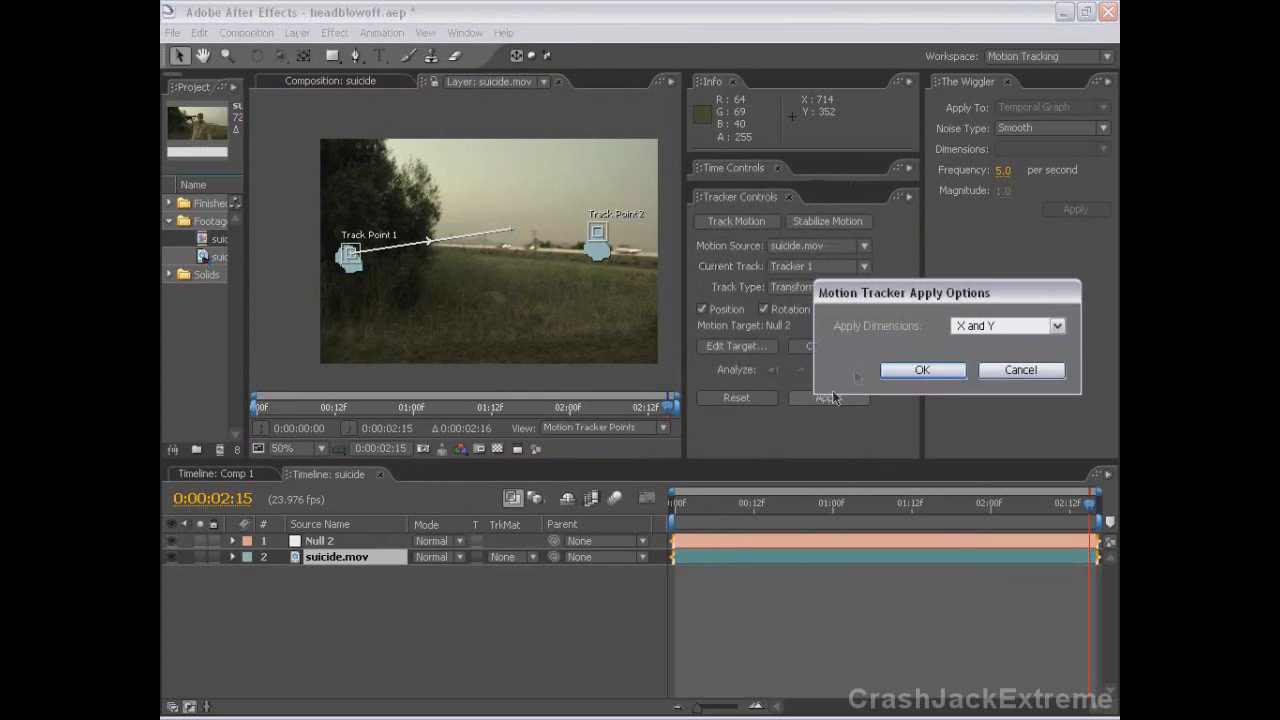
left_click(660, 335)
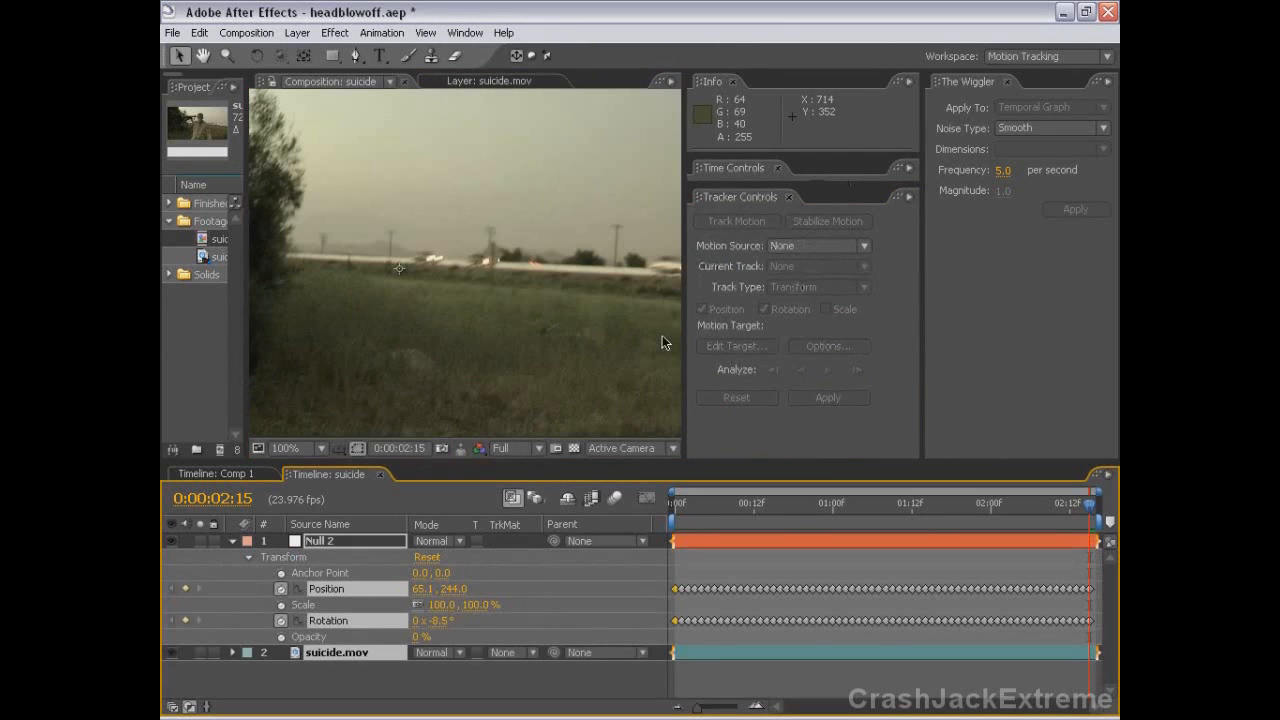
Examine the null's position and rotation keyframes and scrub to 0:00:01:19 to check how it follows the background
left_click_drag(697, 563, 884, 633)
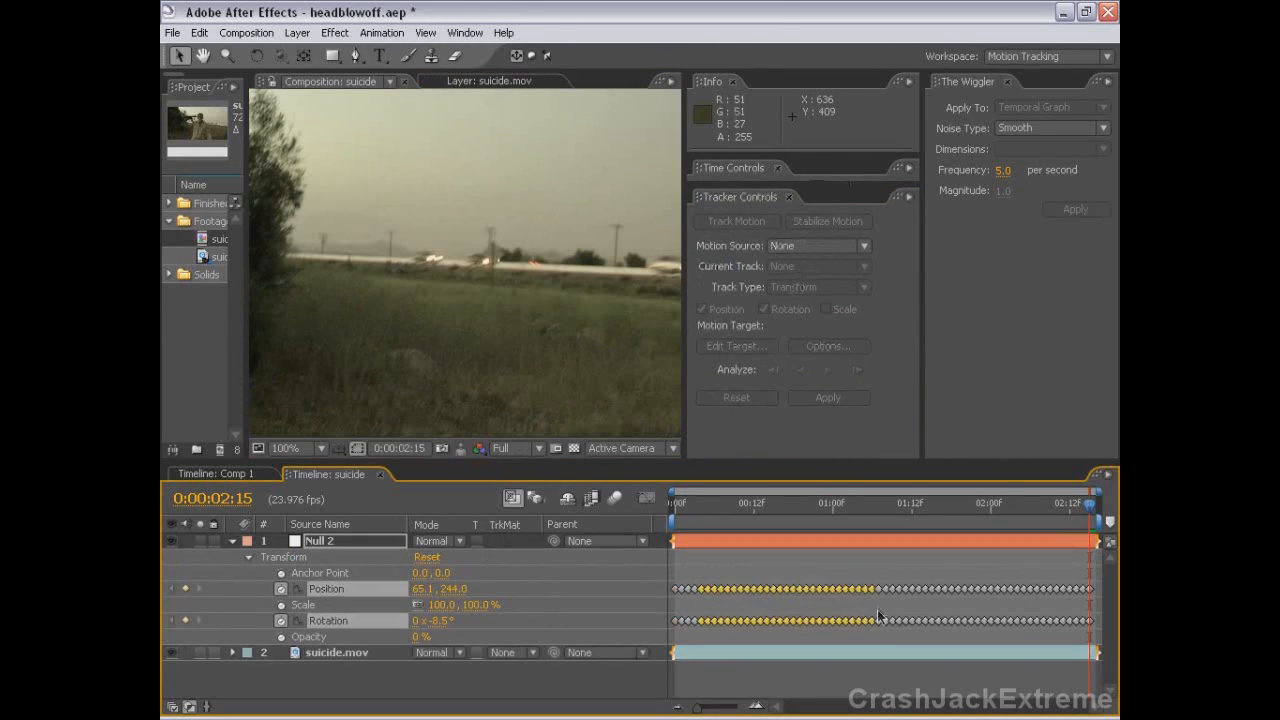
left_click(874, 606)
left_click_drag(803, 508, 958, 521)
scroll(398, 266, "down", 1)
key("grave")
left_click_drag(661, 391, 573, 298)
scroll(563, 304, "down", 2)
key("grave")
left_click_drag(446, 294, 564, 362)
scroll(600, 360, "up", 2)
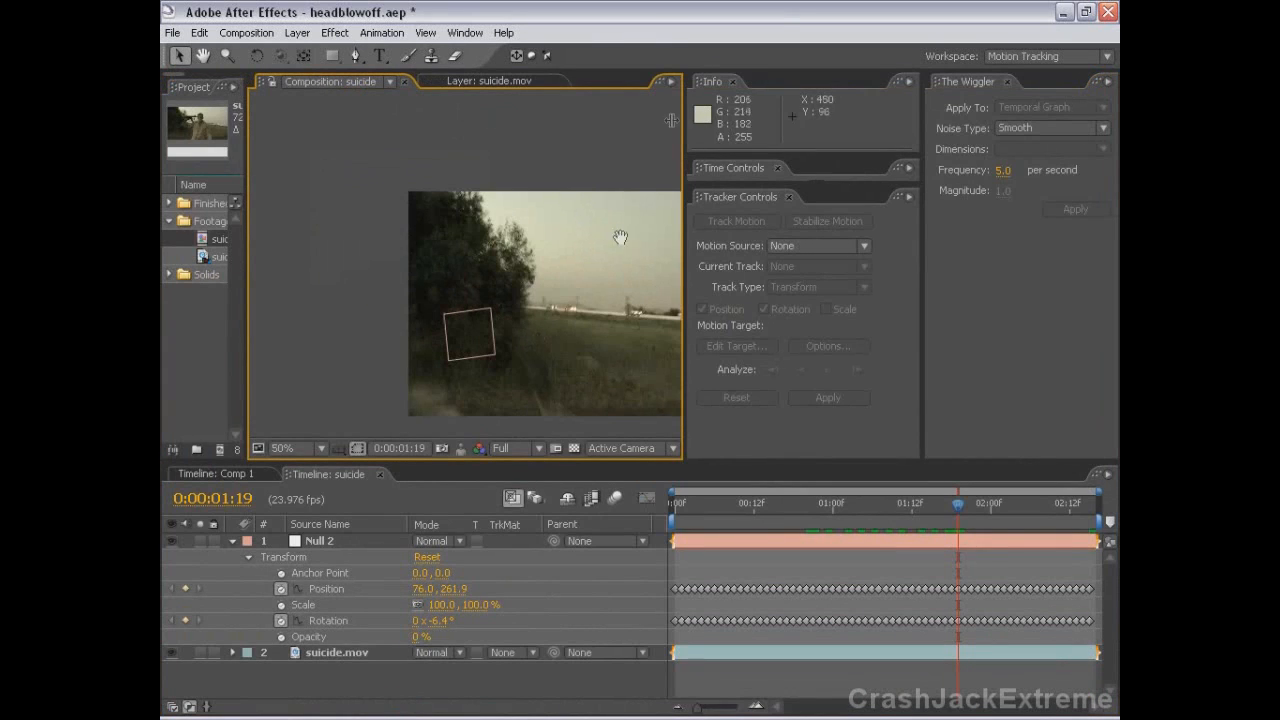
Close the tracker controls and return to the Standard workspace
left_click(789, 198)
left_click(1024, 56)
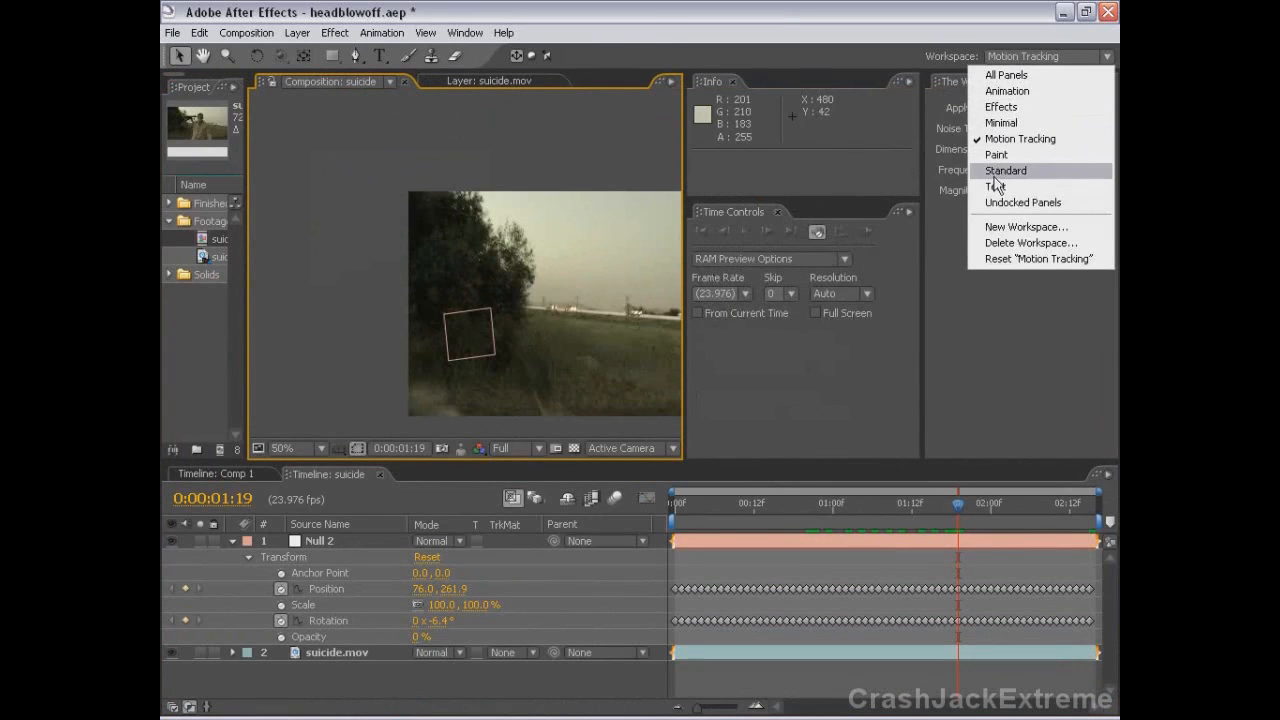
left_click(1020, 166)
Widen the composition viewer and scrub the timeline back to around the one-second mark
left_click_drag(915, 336, 841, 296)
scroll(696, 266, "up", 1)
left_click_drag(501, 236, 302, 248)
scroll(706, 280, "down", 1)
left_click_drag(706, 280, 625, 256)
left_click_drag(858, 527, 820, 538)
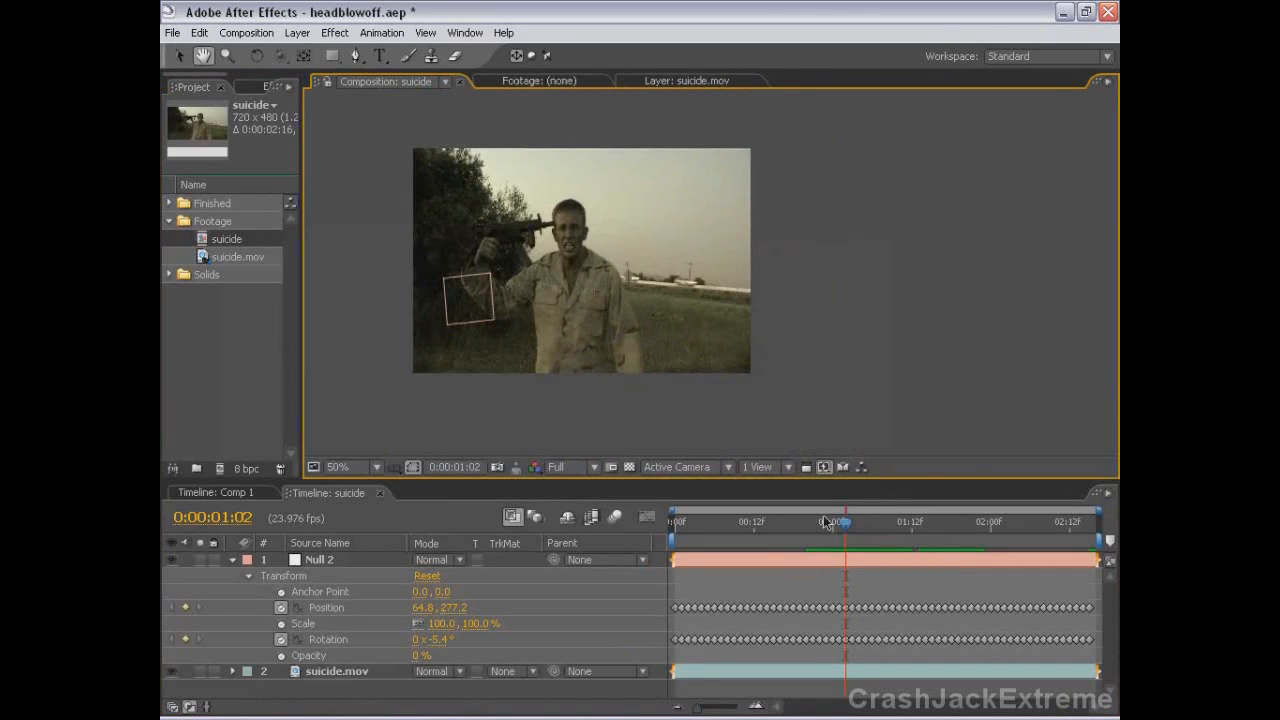
Go to the empty background frame at 0:00:01:22 and duplicate the suicide.mov layer
left_click(843, 524)
left_click_drag(843, 524, 975, 530)
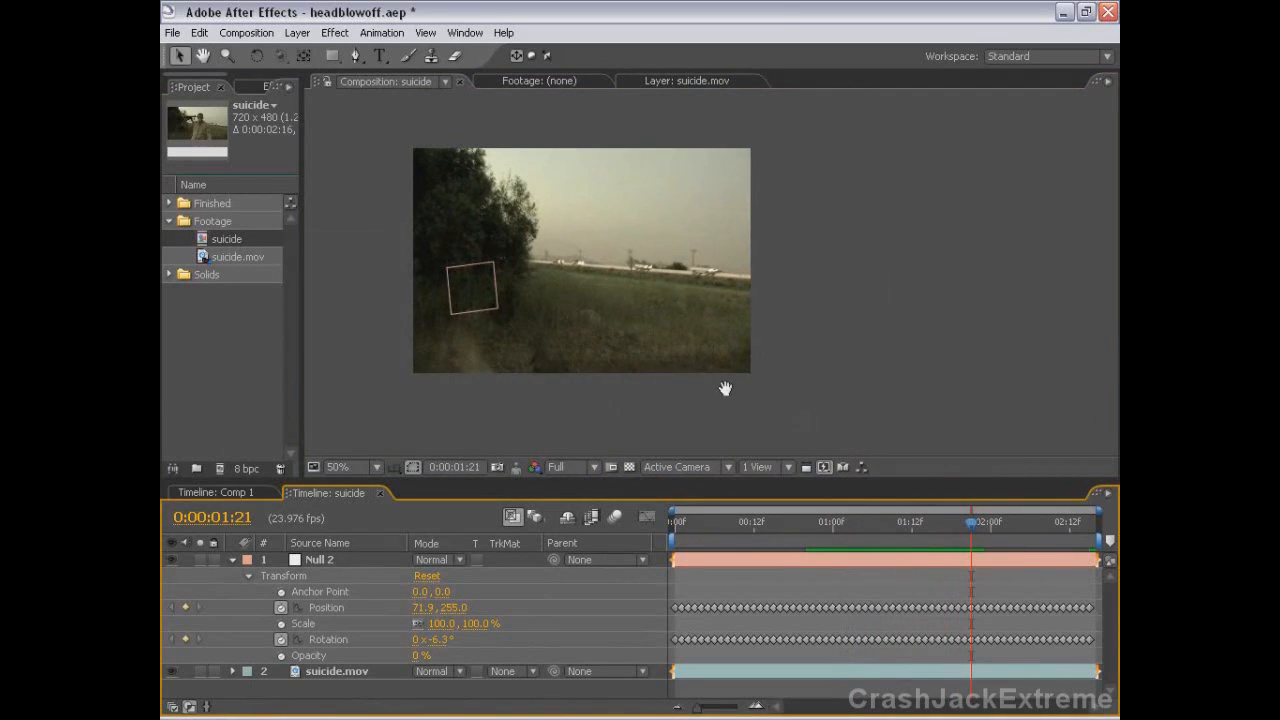
scroll(705, 370, "up", 2)
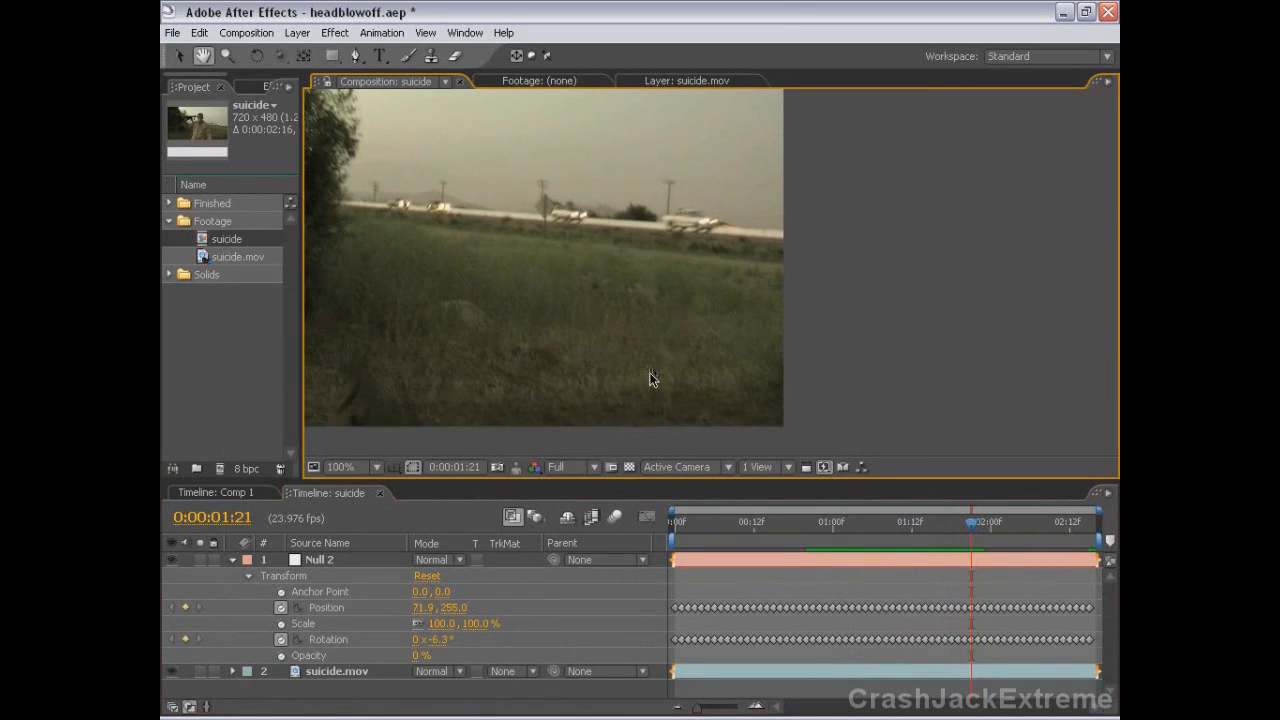
key("Page_Down")
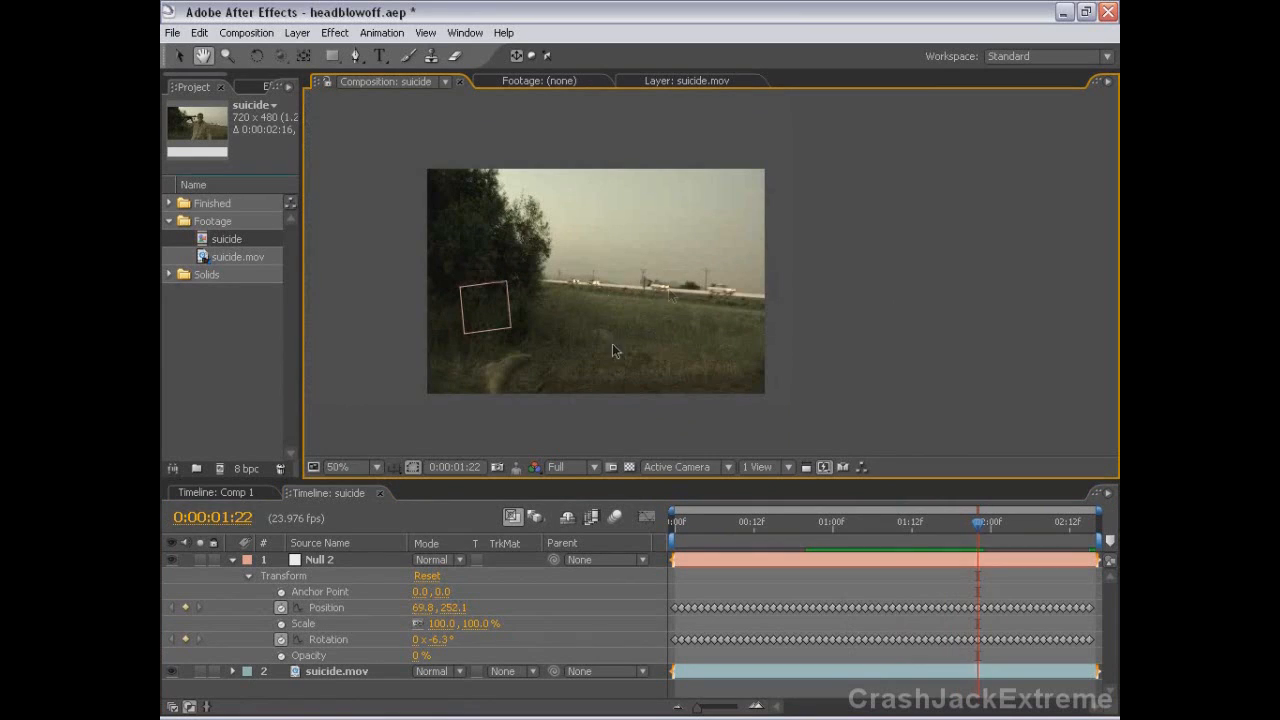
left_click(232, 560)
left_click(746, 578)
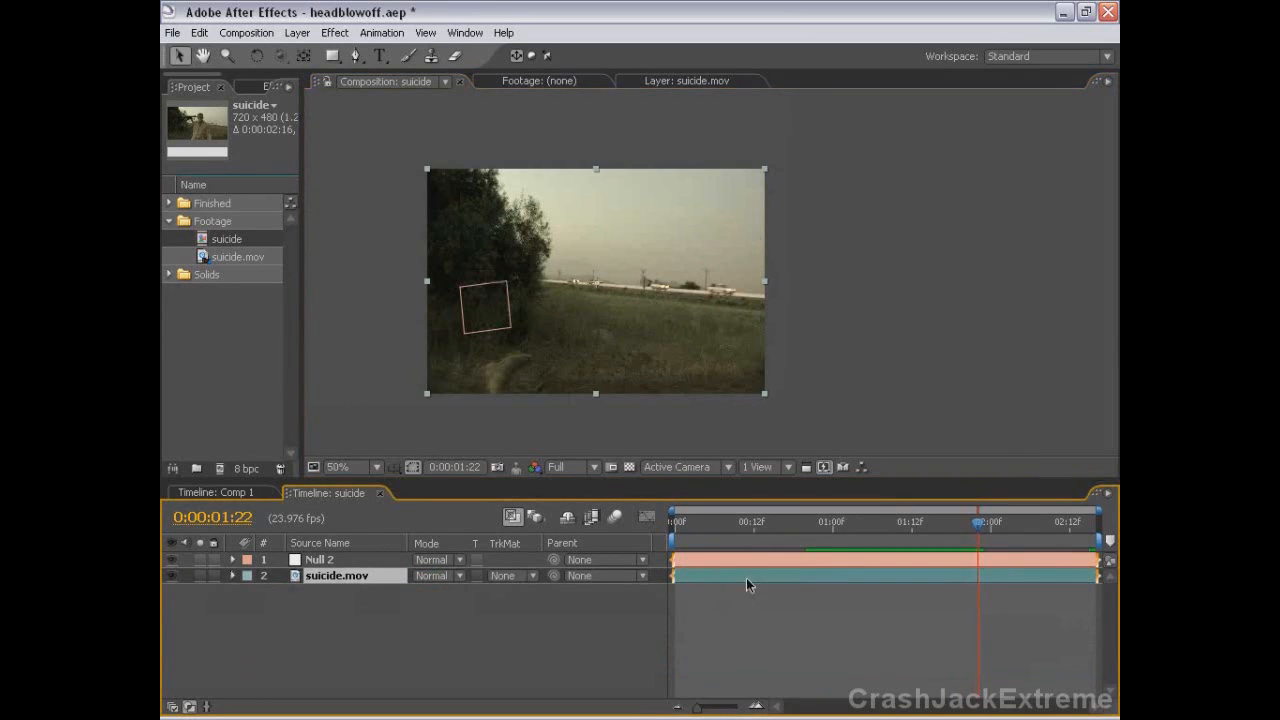
key("ctrl+d")
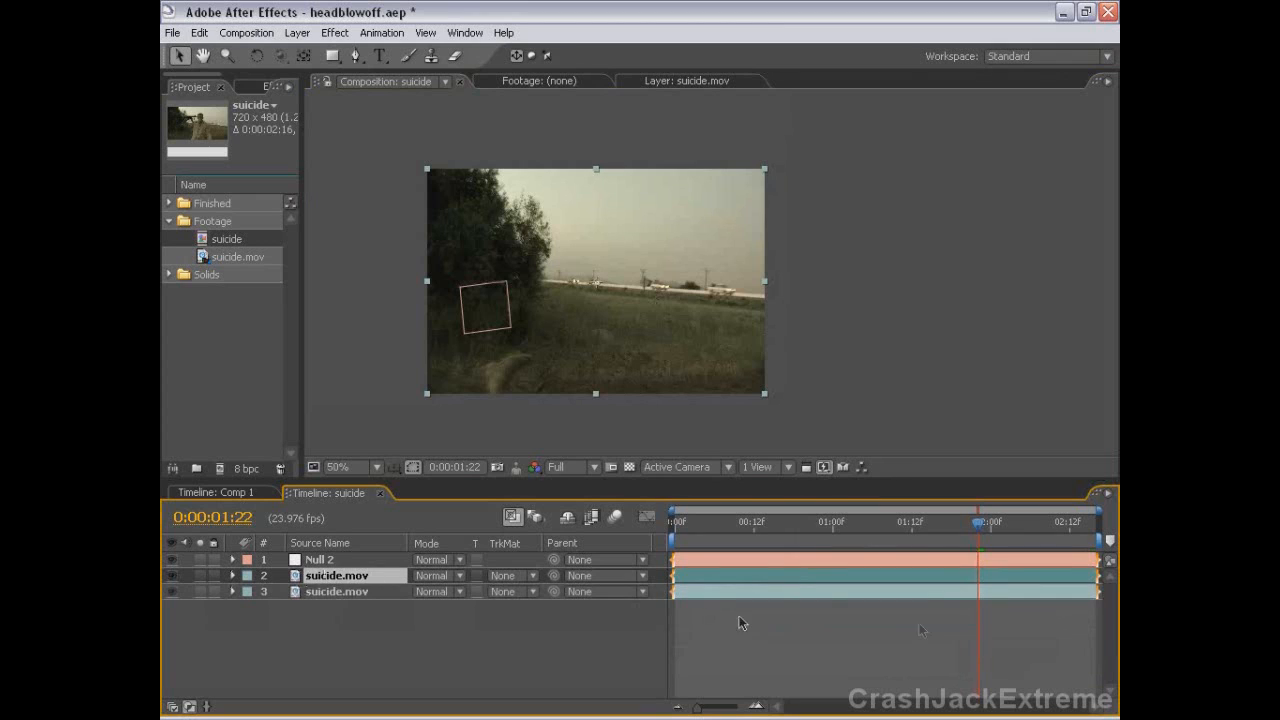
Freeze the upper suicide.mov copy on the current frame with time remapping
right_click(905, 592)
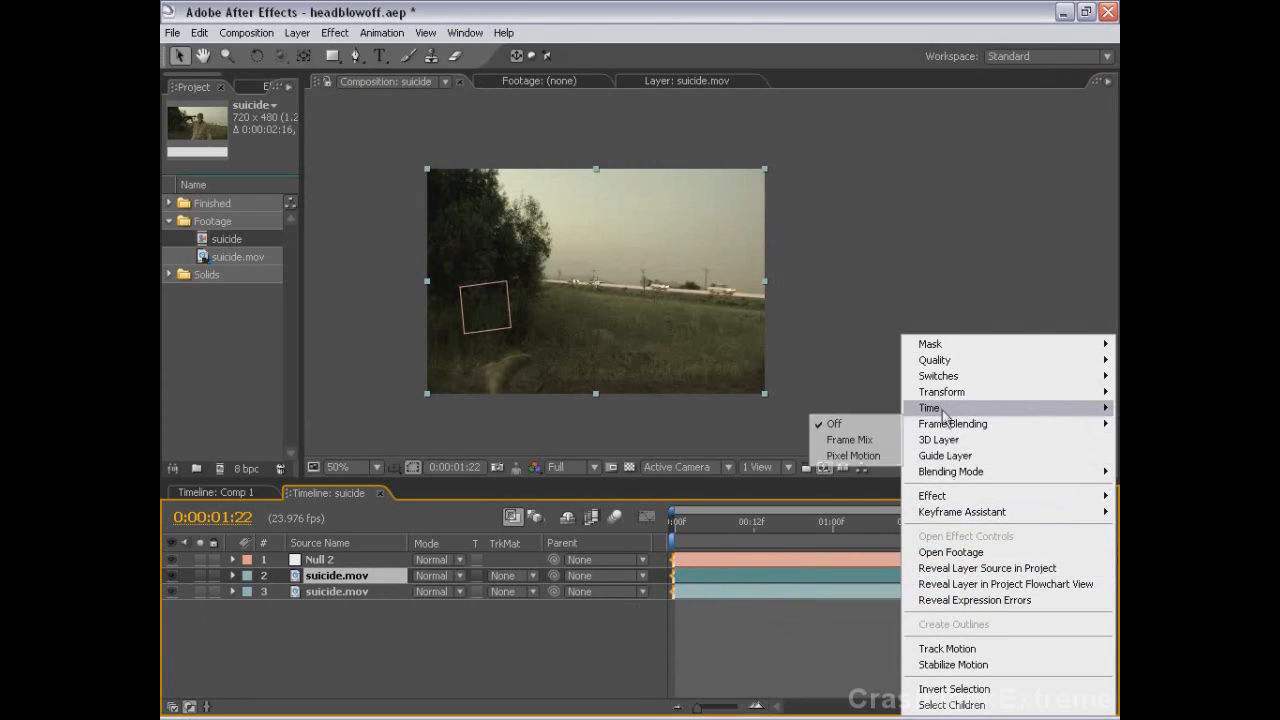
mouse_move(943, 413)
left_click(782, 456)
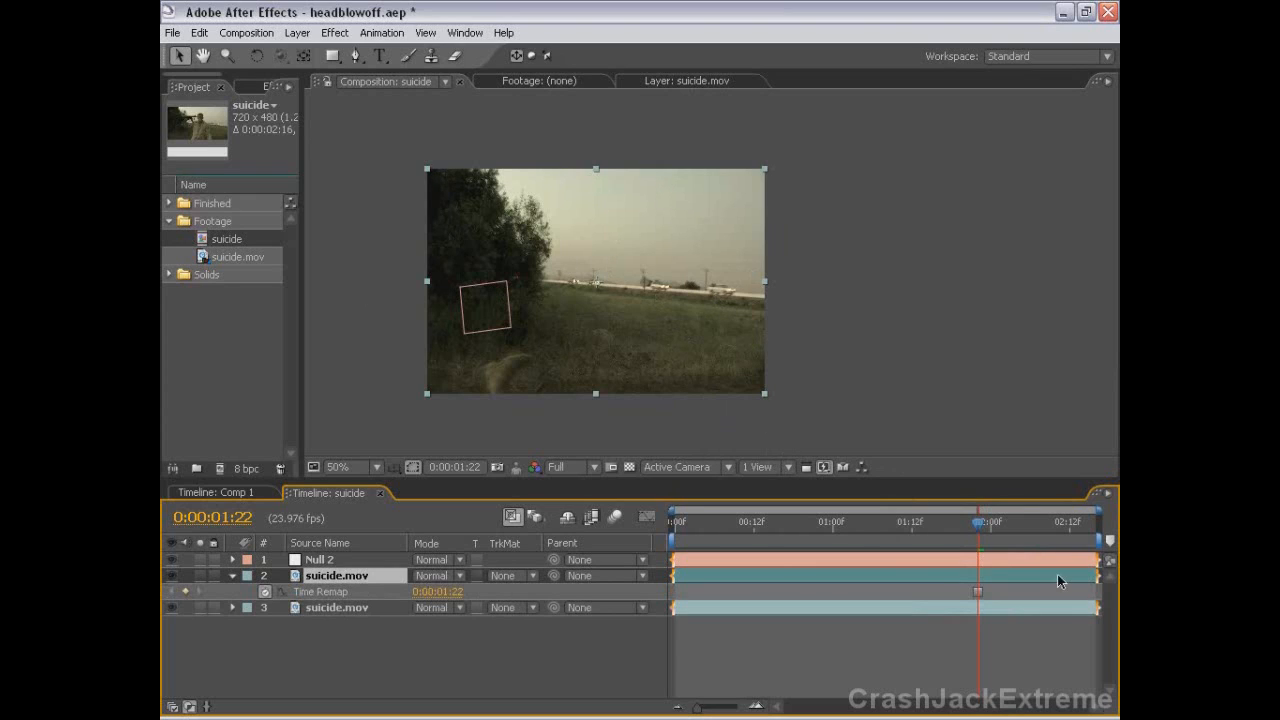
Set the frozen suicide.mov layer's opacity to 50%
key("t")
left_click_drag(429, 593, 419, 593)
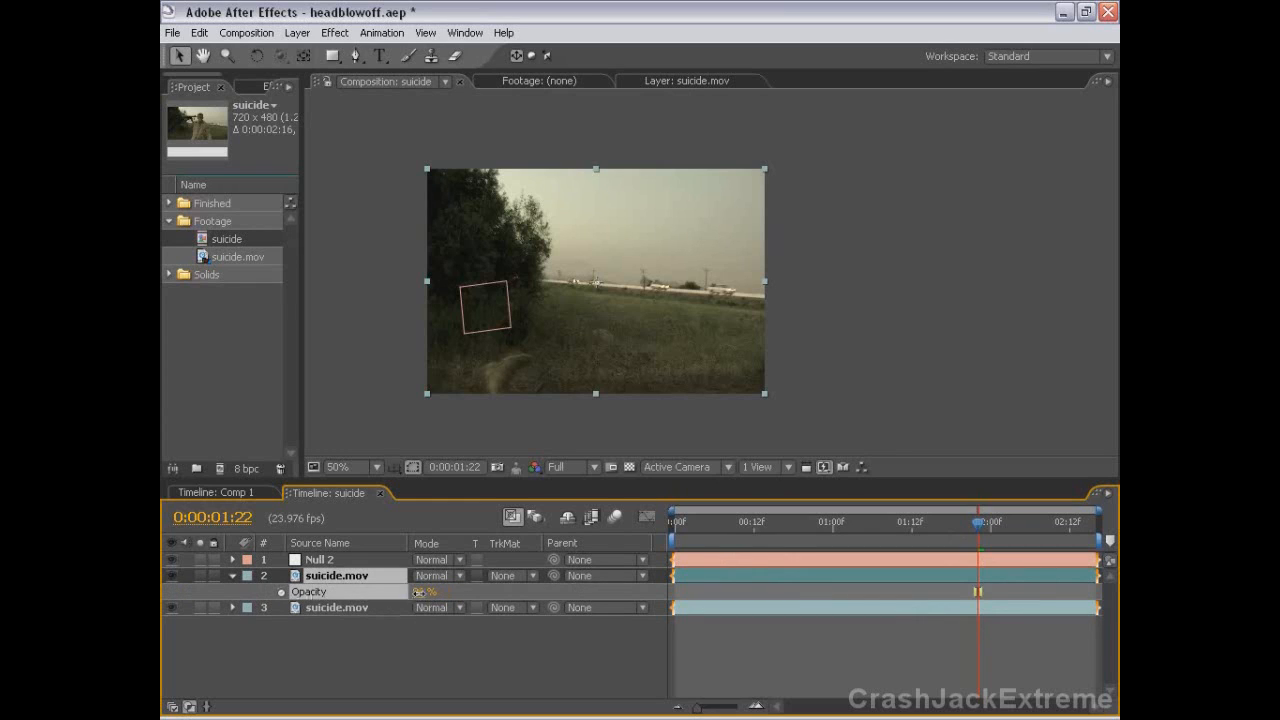
left_click(416, 594)
type("50")
key("Return")
Trim the start of the frozen suicide.mov layer to 0:00:01:06
left_click_drag(976, 522, 872, 523)
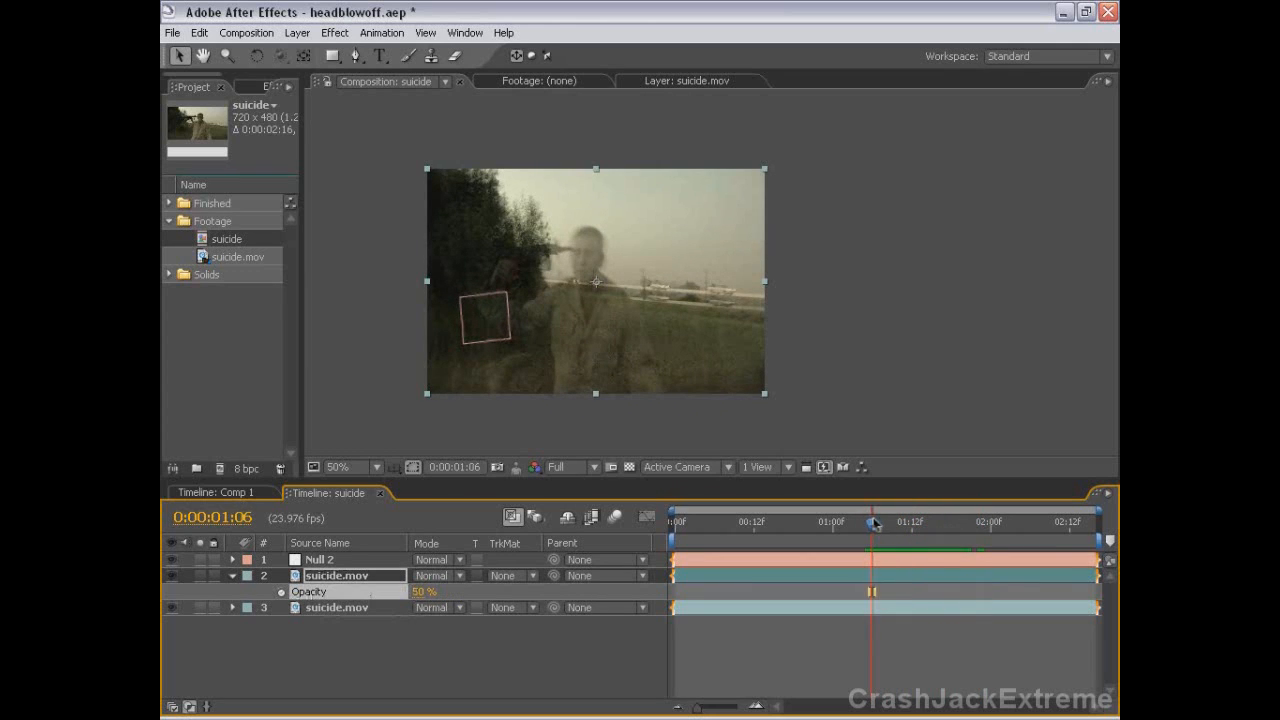
key("alt+bracketleft")
mouse_move(866, 580)
left_mouse_down()
mouse_move(734, 587)
mouse_move(857, 594)
left_mouse_up()
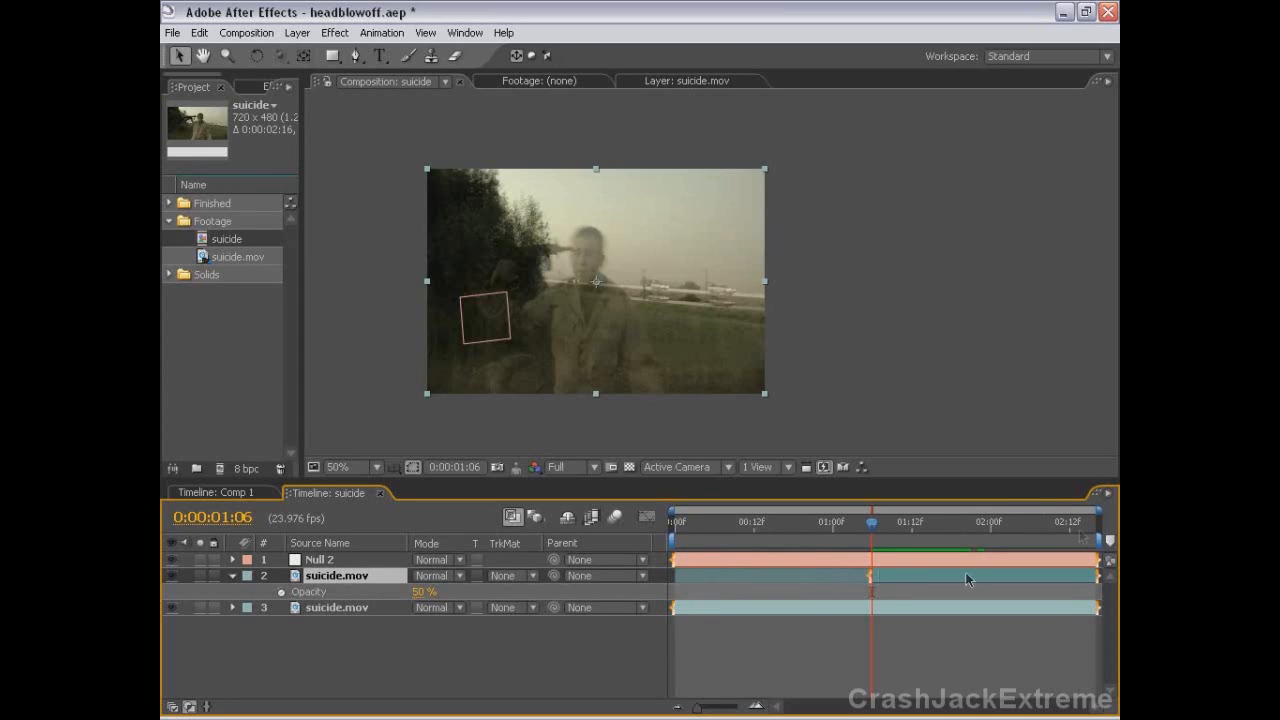
Return to the freeze keyframe at 0:00:01:22 and parent the frozen suicide.mov layer to Null 2
left_click(922, 524)
key("u")
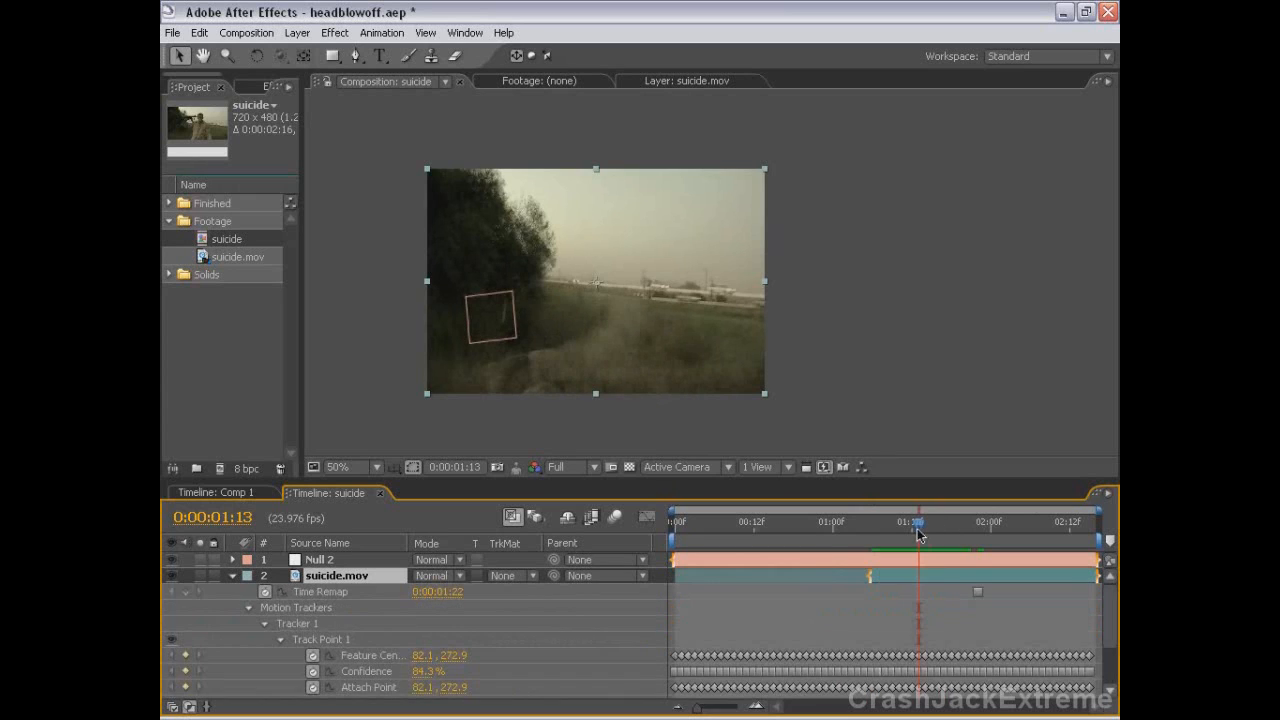
left_click_drag(920, 539, 962, 530)
left_click_drag(976, 530, 982, 532)
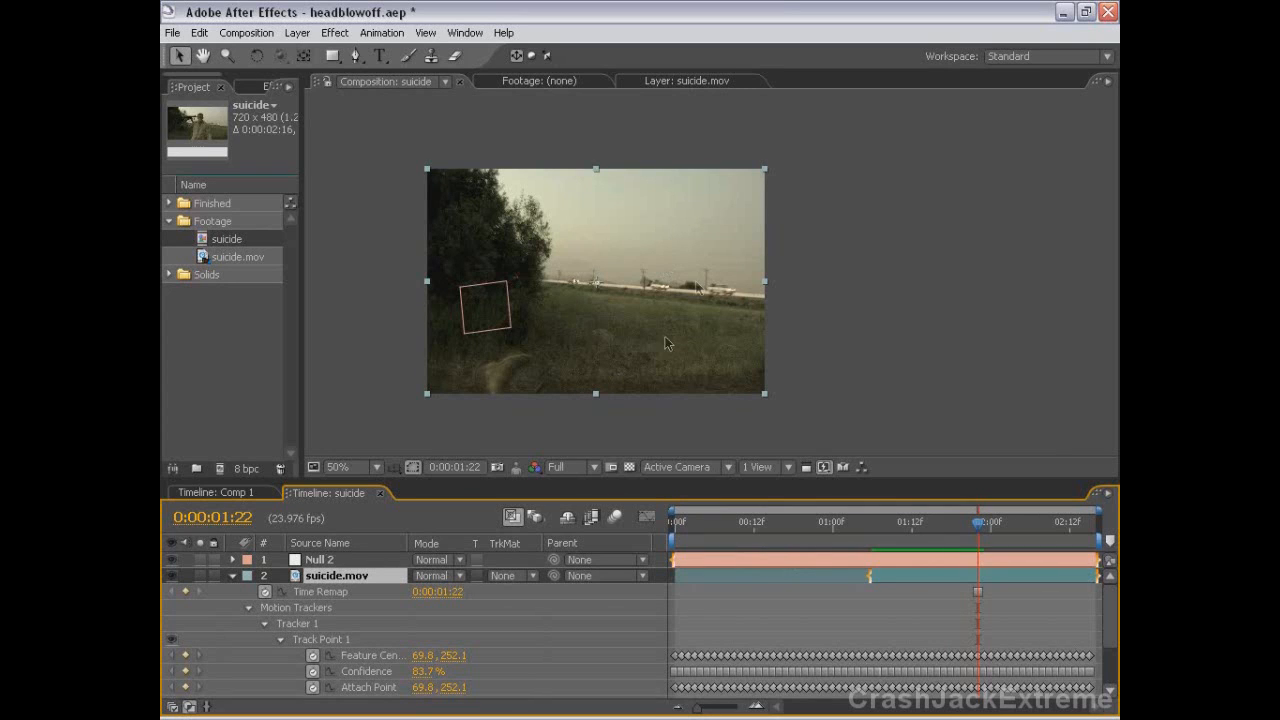
left_click(233, 576)
left_click(320, 560)
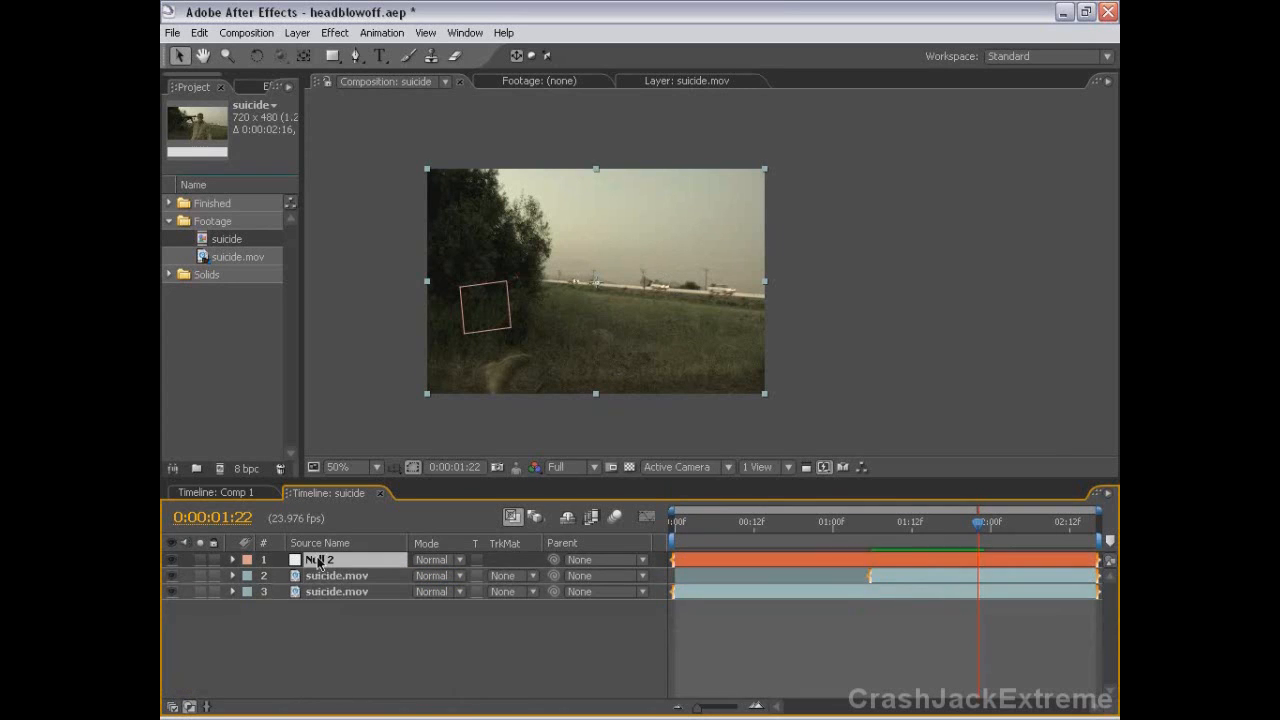
left_click(370, 624)
left_click_drag(555, 580, 326, 566)
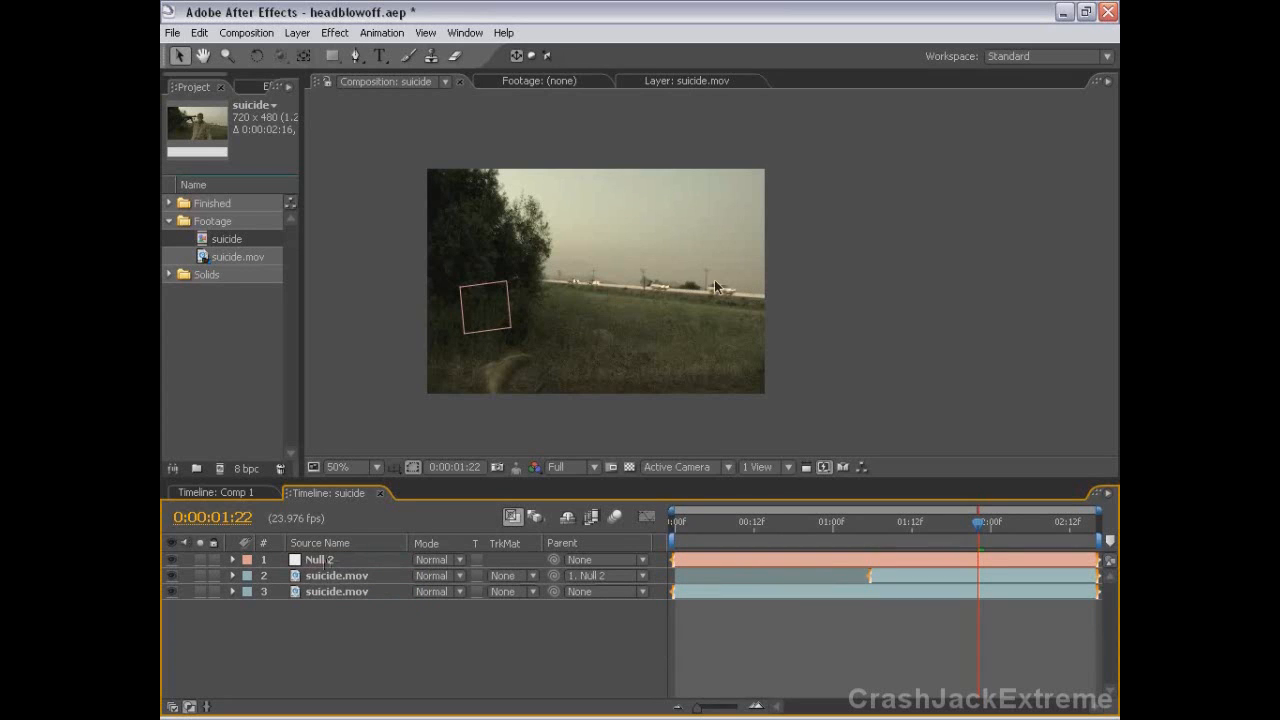
Check how the frozen layer follows the camera by temporarily hiding the original footage and scrubbing back to 0:00:01:06
left_click(173, 592)
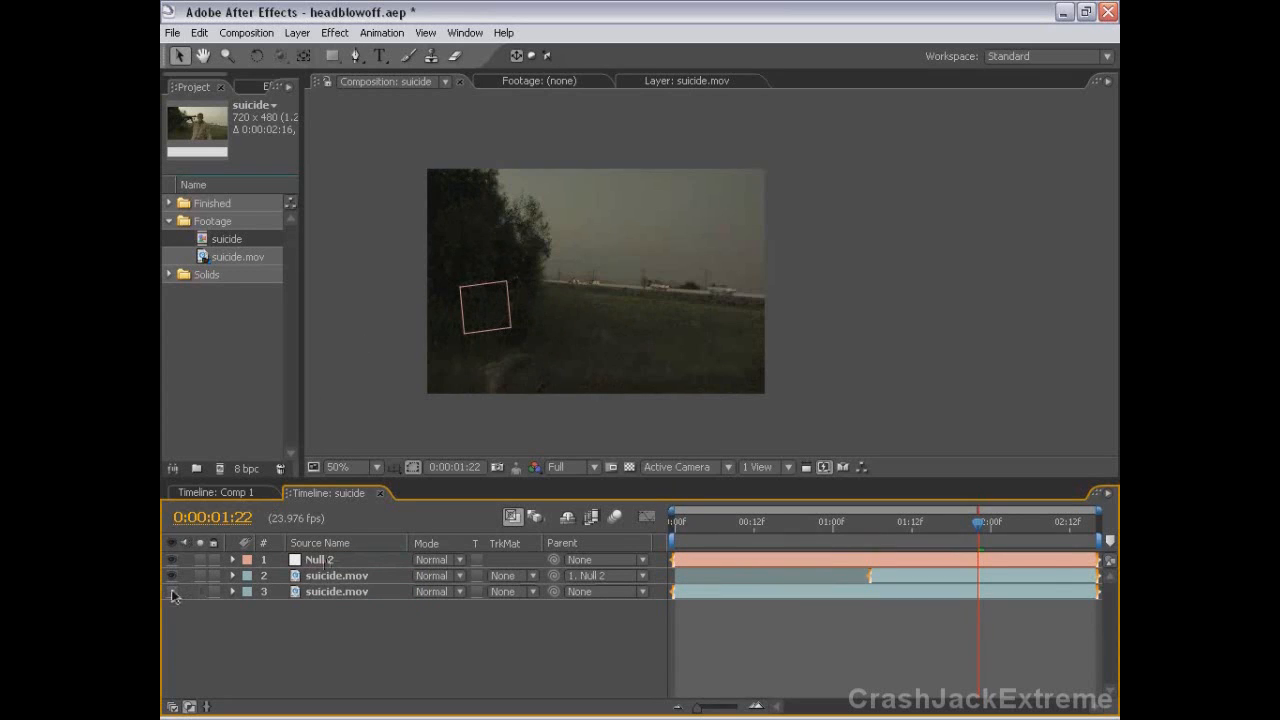
left_click_drag(976, 522, 917, 522)
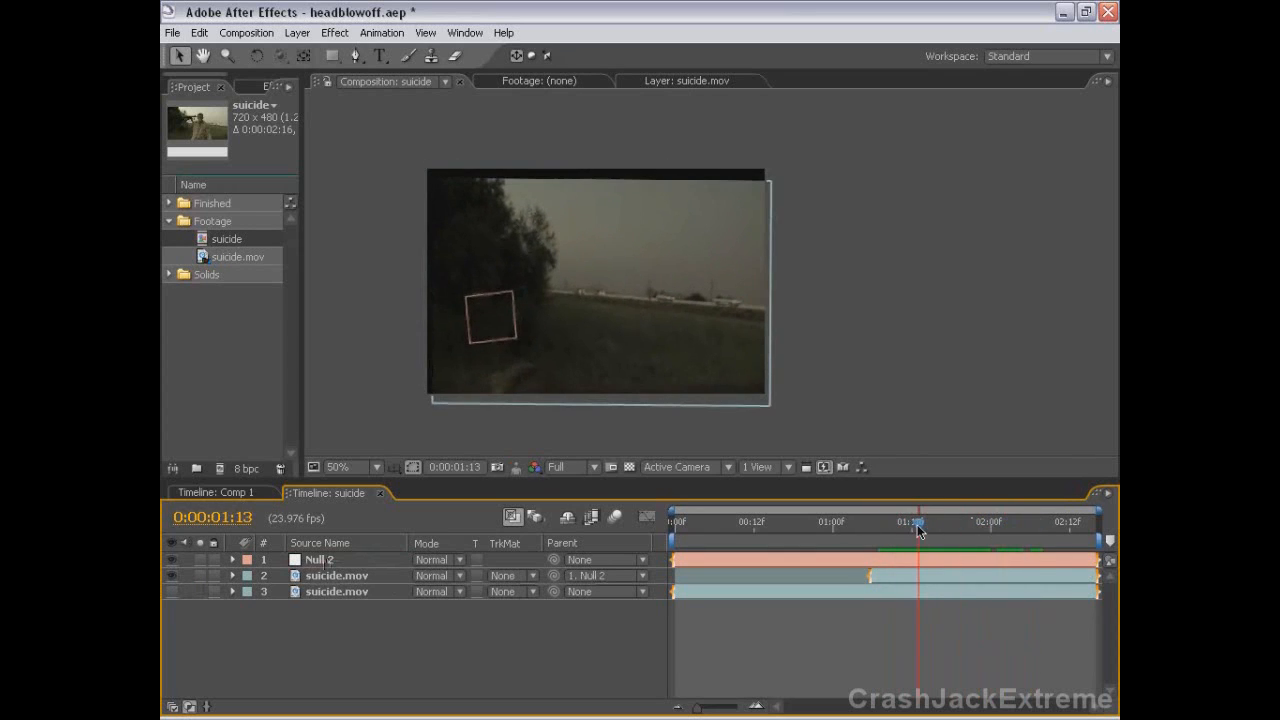
left_click(173, 592)
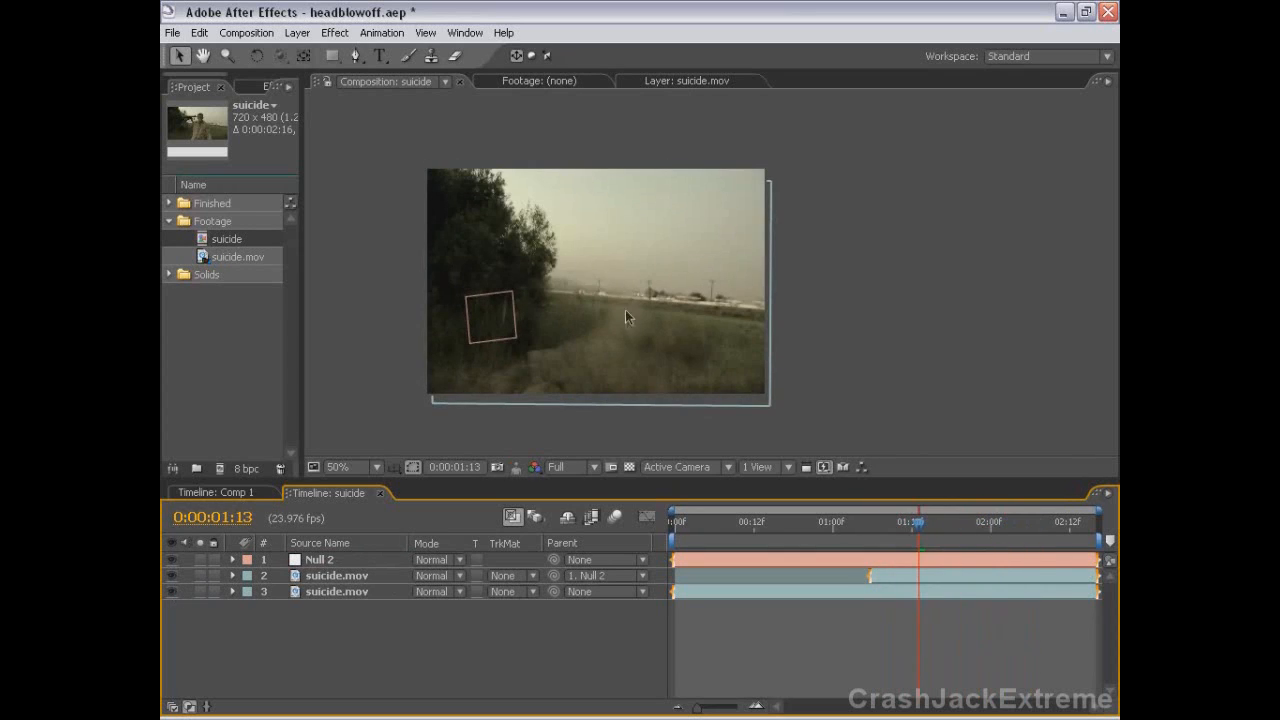
left_click_drag(925, 522, 876, 537)
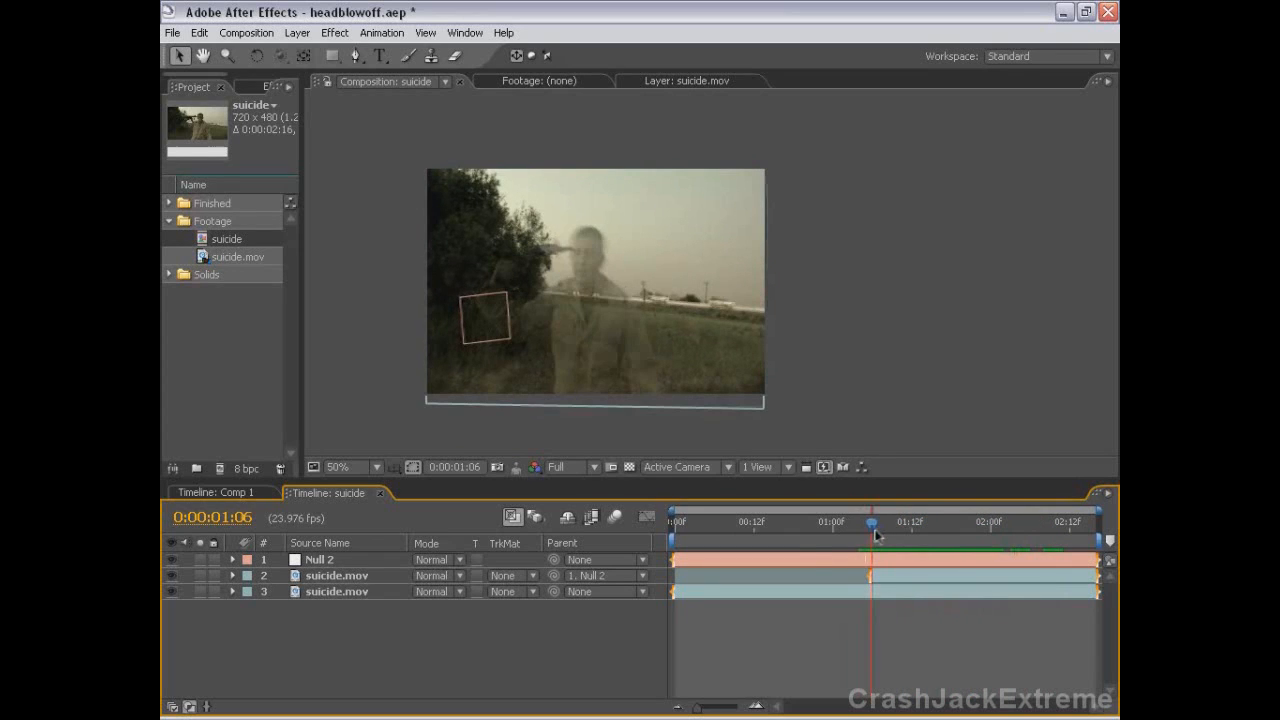
Raise the frozen suicide.mov layer's opacity to 100%
left_click(327, 577)
key("t")
left_click_drag(422, 592, 731, 631)
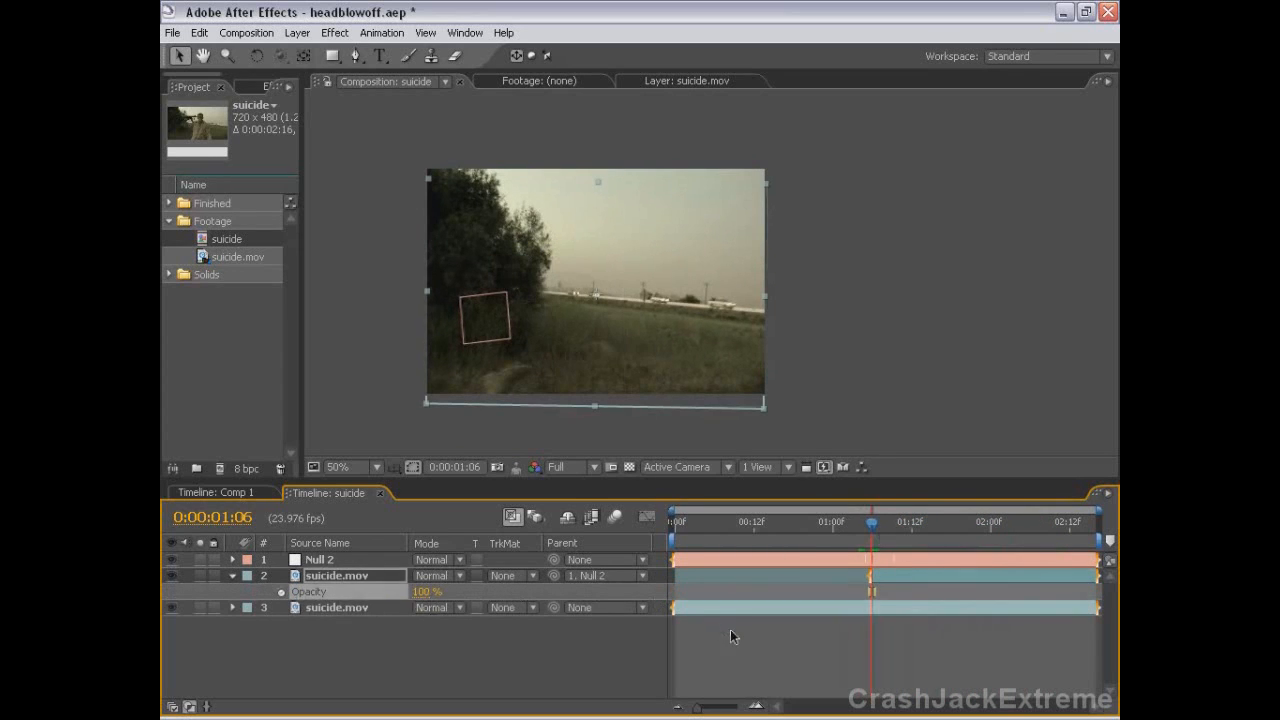
Create a white 720 × 480 solid and trim its start to 0:00:01:06
left_click(297, 32)
mouse_move(420, 51)
left_click(565, 66)
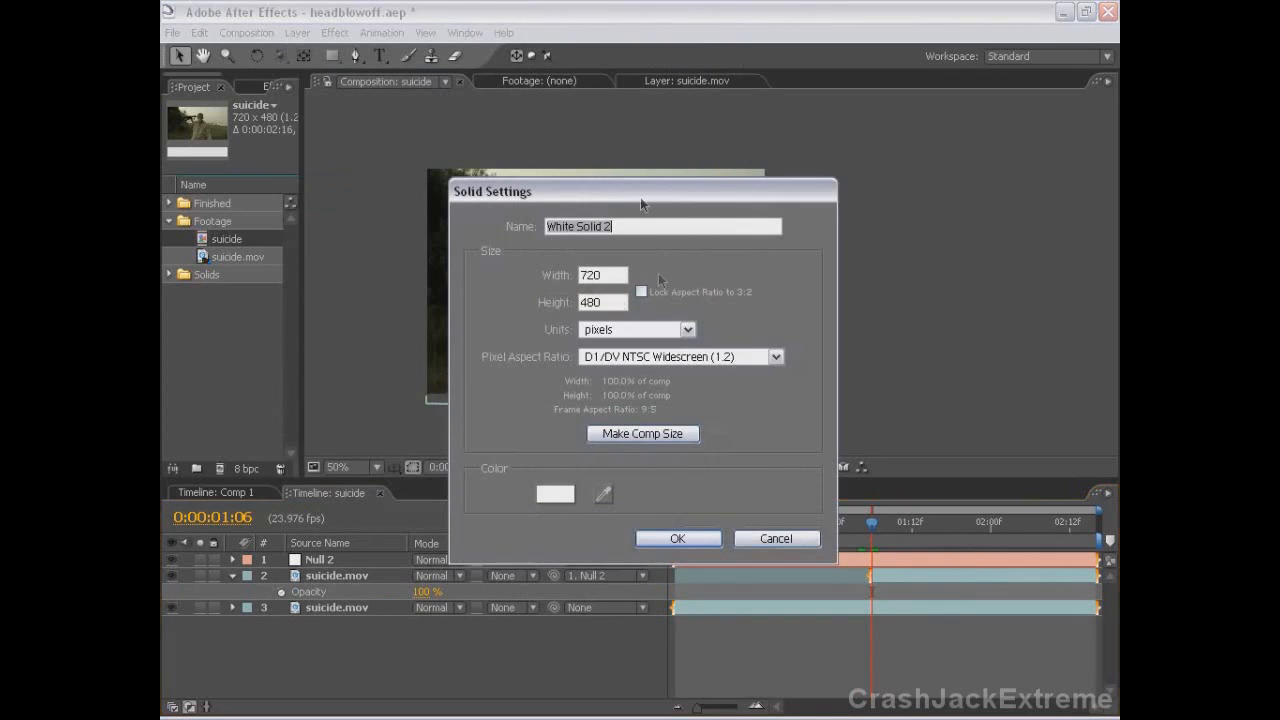
left_click(677, 538)
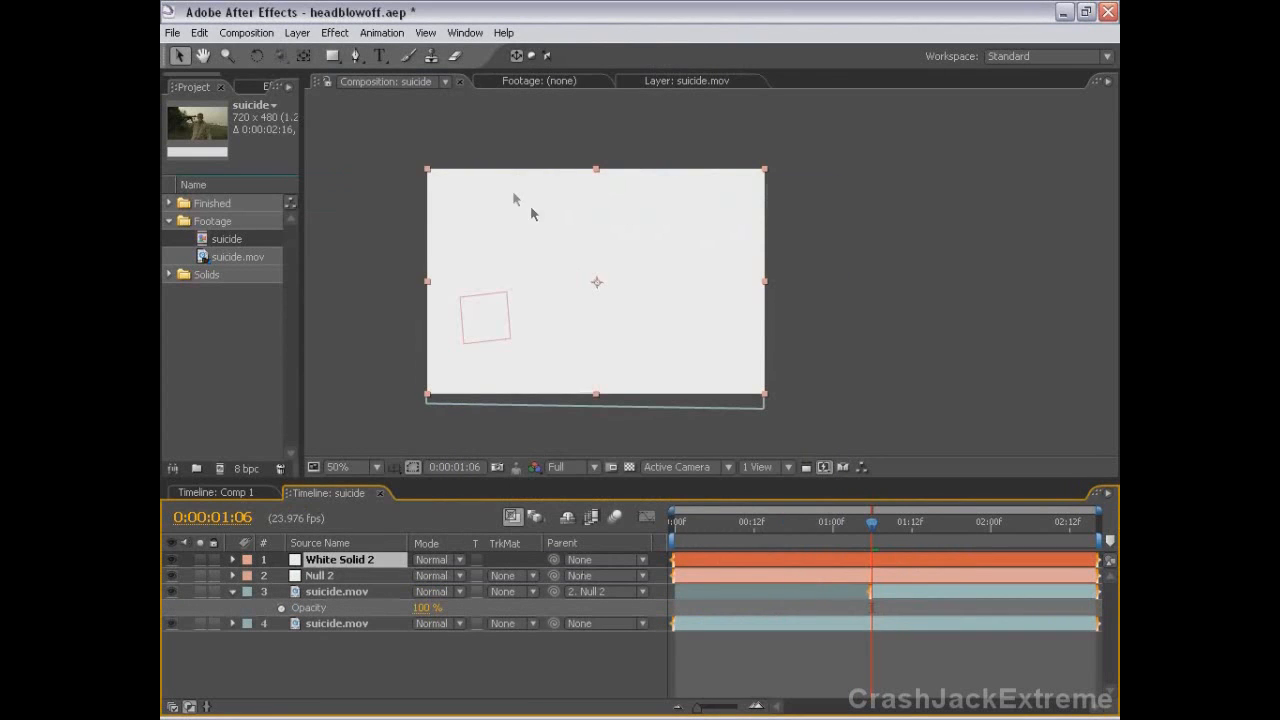
key("alt+bracketleft")
mouse_move(874, 524)
left_mouse_down()
mouse_move(894, 524)
mouse_move(872, 523)
left_mouse_up()
Set the white solid's opacity to 50%
key("t")
left_click(422, 576)
type("50")
key("Return")
left_click(322, 684)
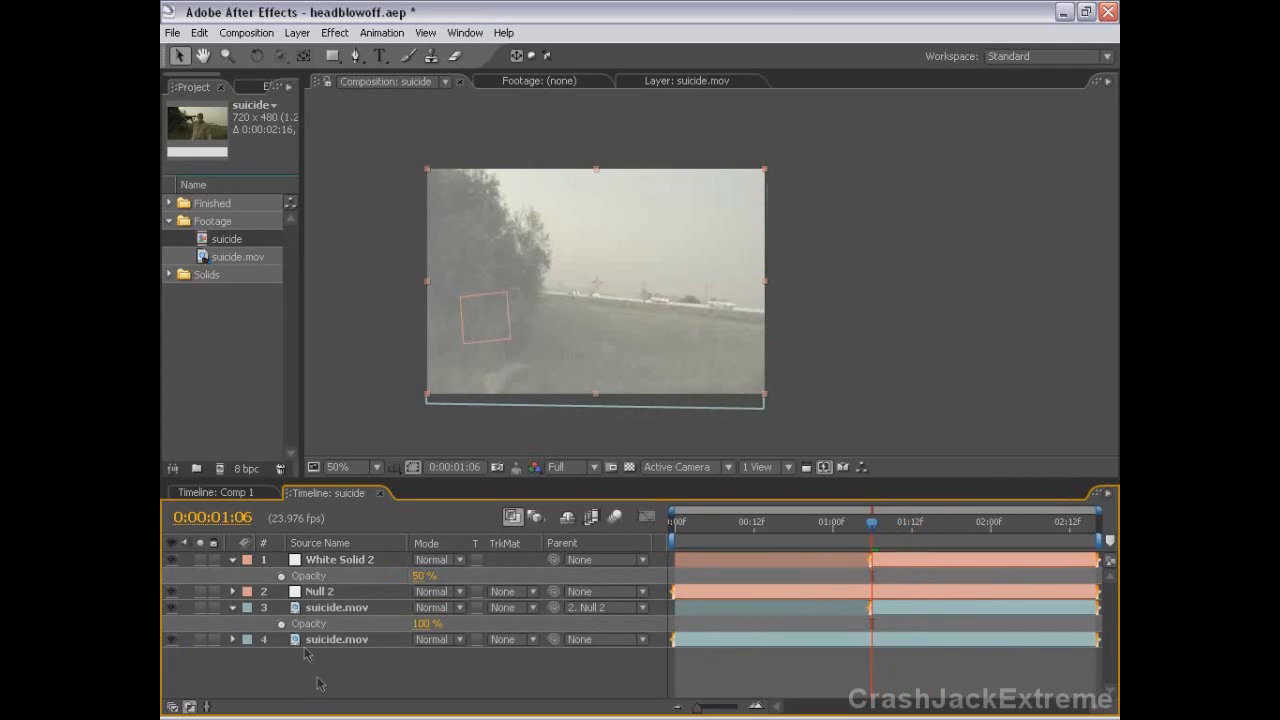
Collapse the white solid's properties and hide the frozen suicide.mov layer
left_click(232, 560)
left_click(171, 591)
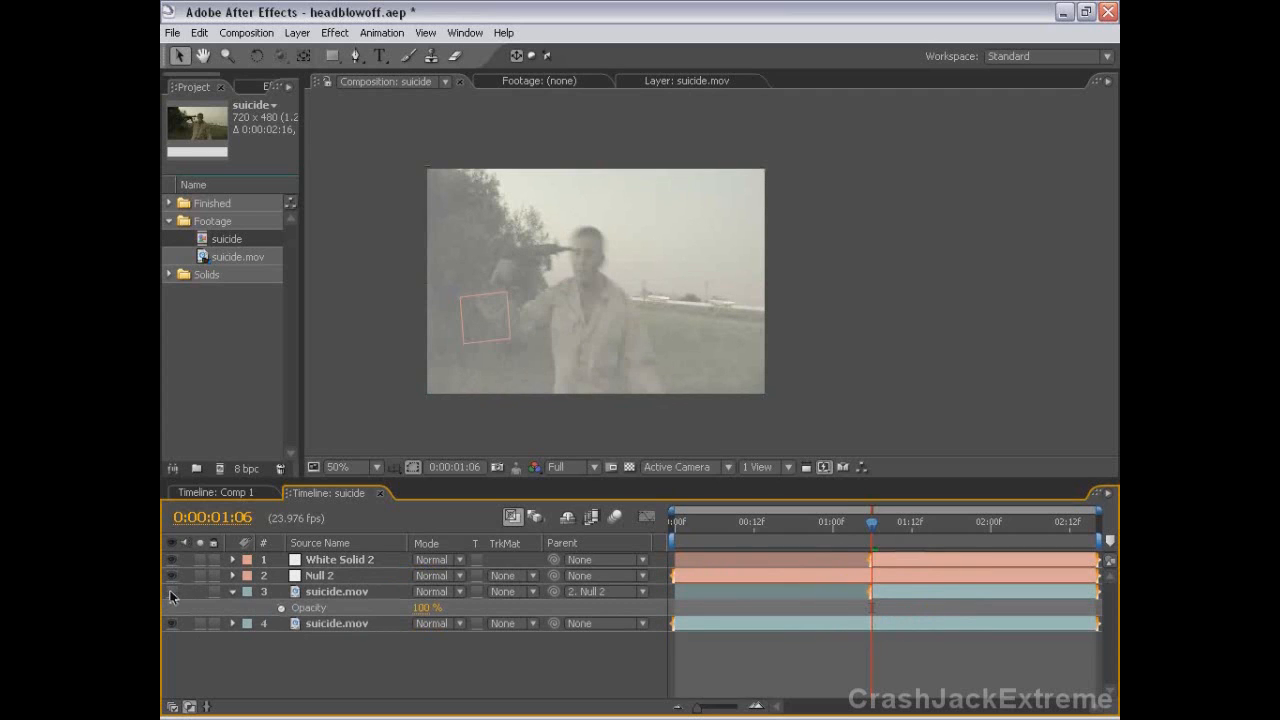
left_click(171, 592)
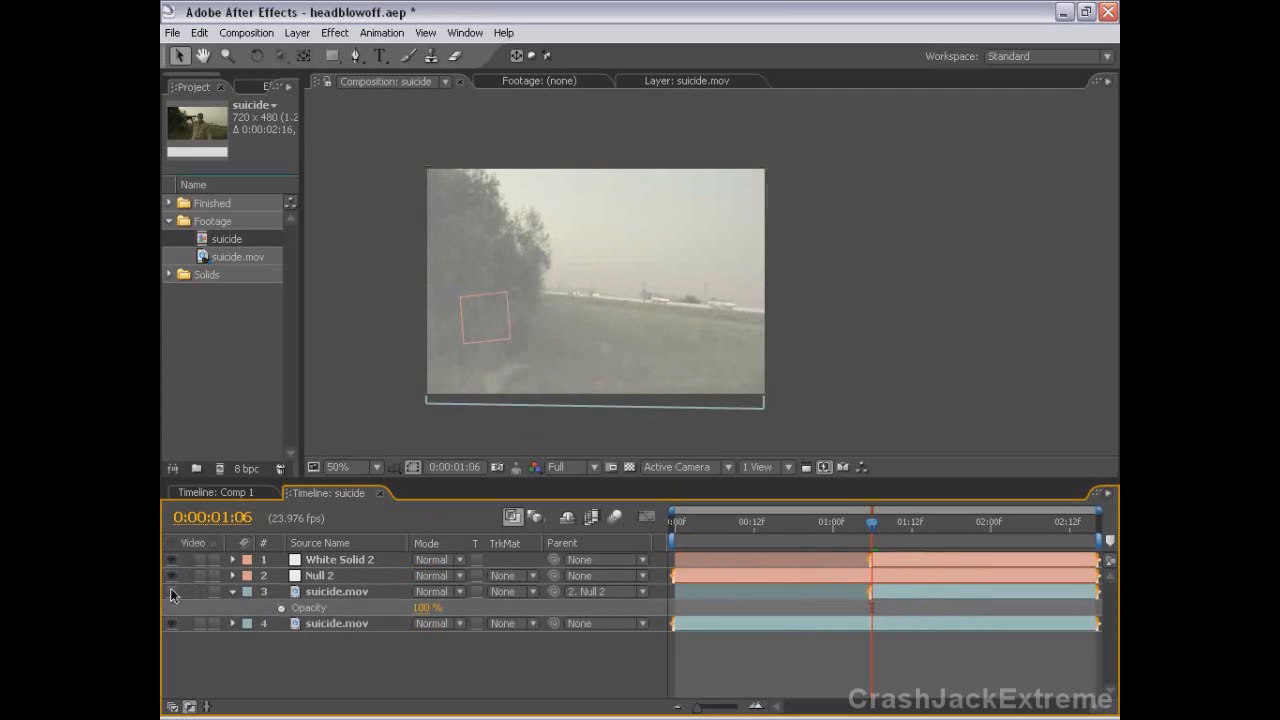
left_click(171, 593)
Draw a closed mask on the white solid around the actor's head with the Pen tool
scroll(655, 305, "up", 1)
key("space")
left_click_drag(563, 297, 683, 302)
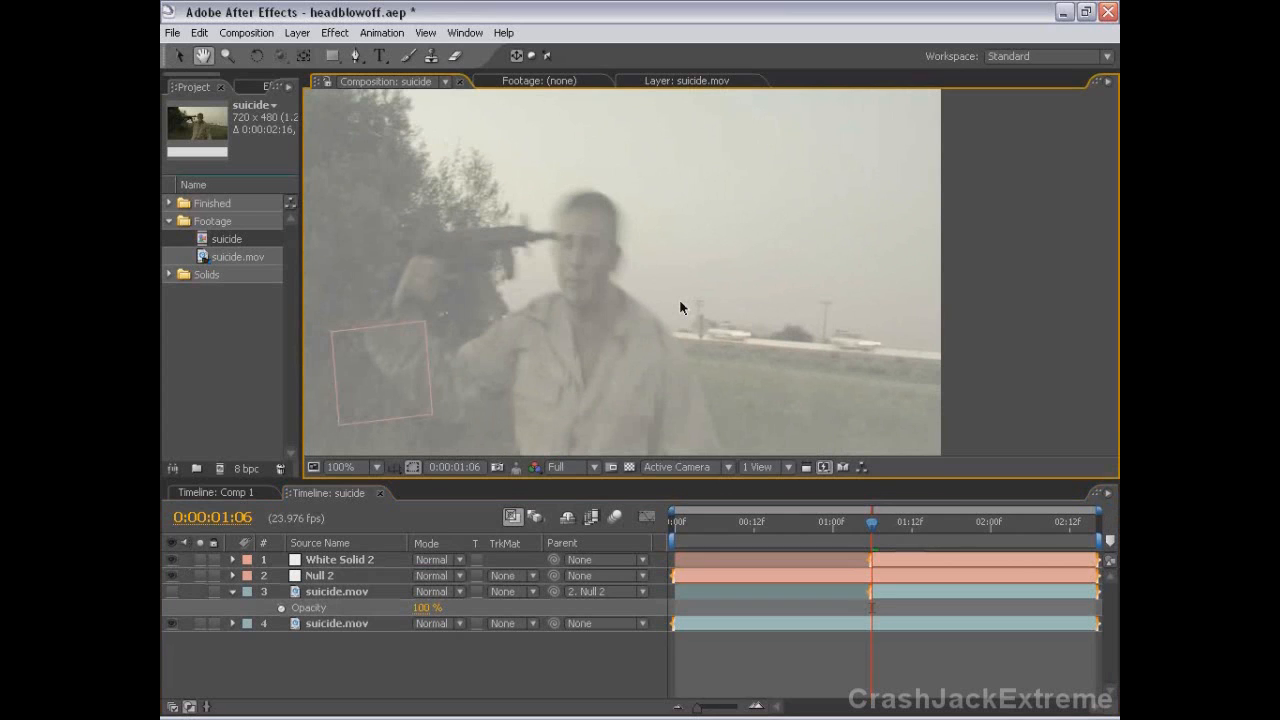
left_click_drag(585, 293, 555, 280)
left_click(355, 56)
left_click(893, 596)
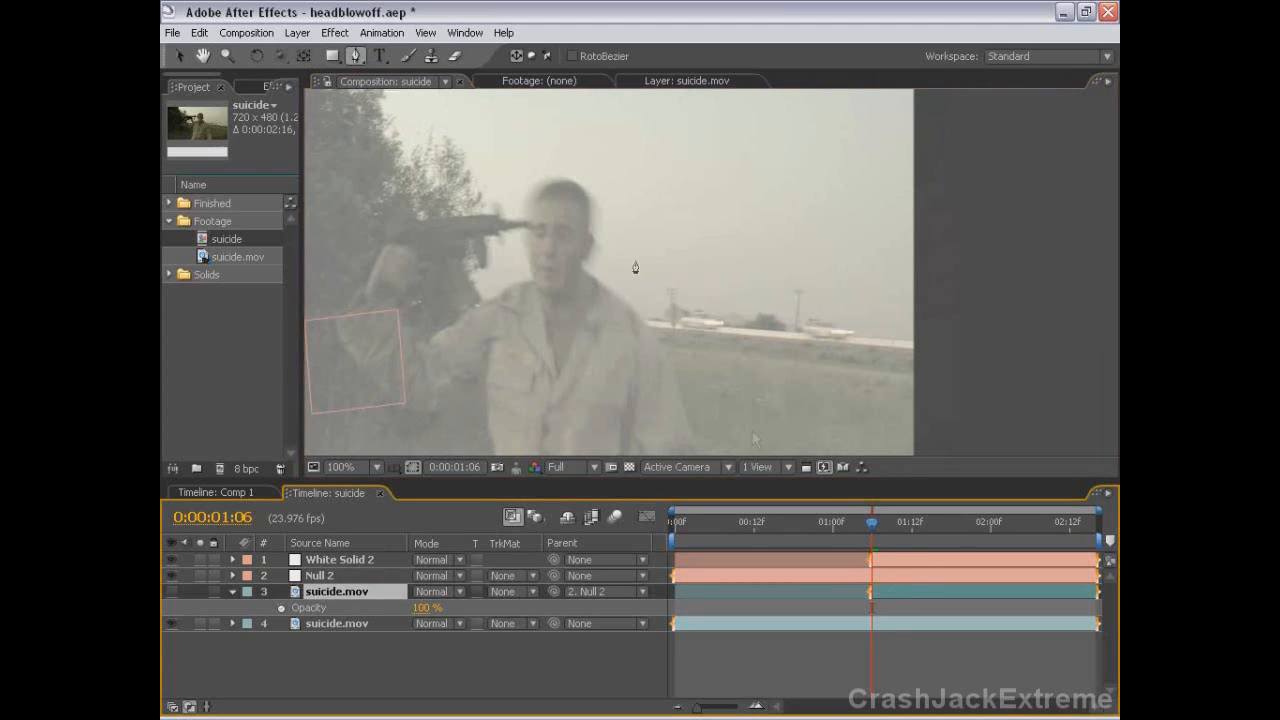
left_click(879, 558)
left_click(556, 158)
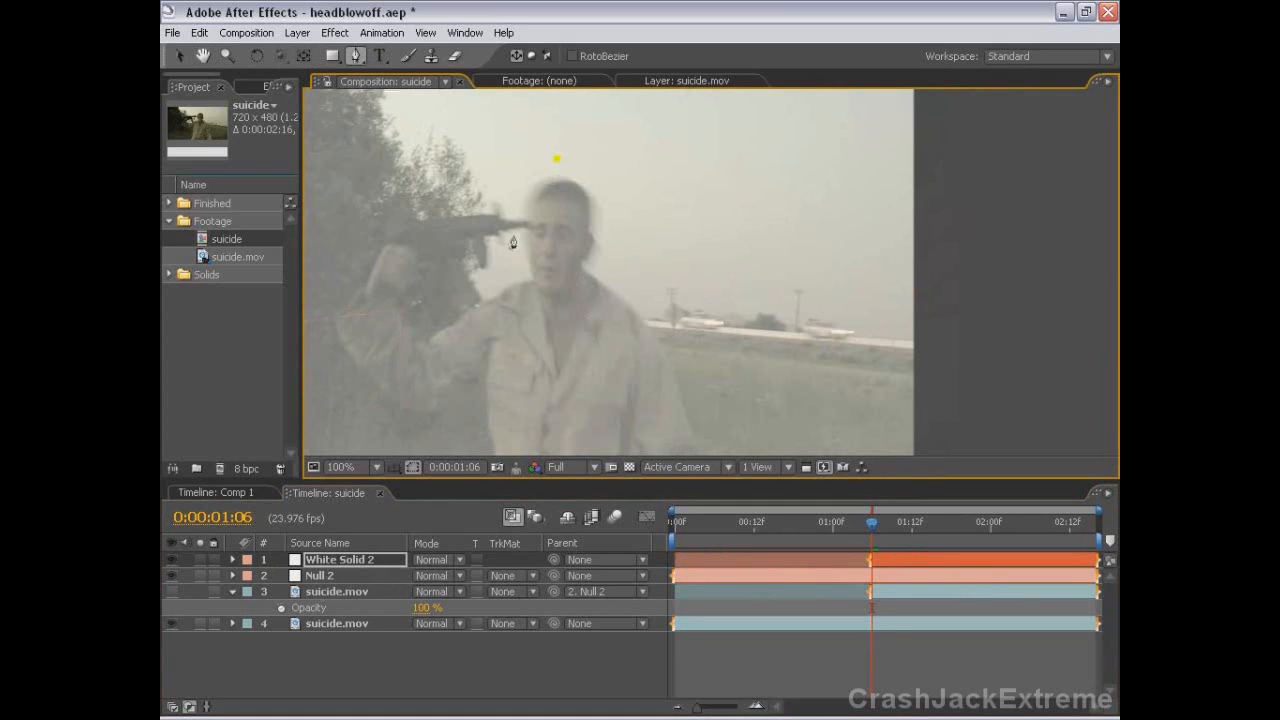
left_click(567, 305)
left_click(626, 259)
left_click(556, 158)
Set the feather of the white solid's head mask to 6 pixels
key("f")
left_click(455, 591)
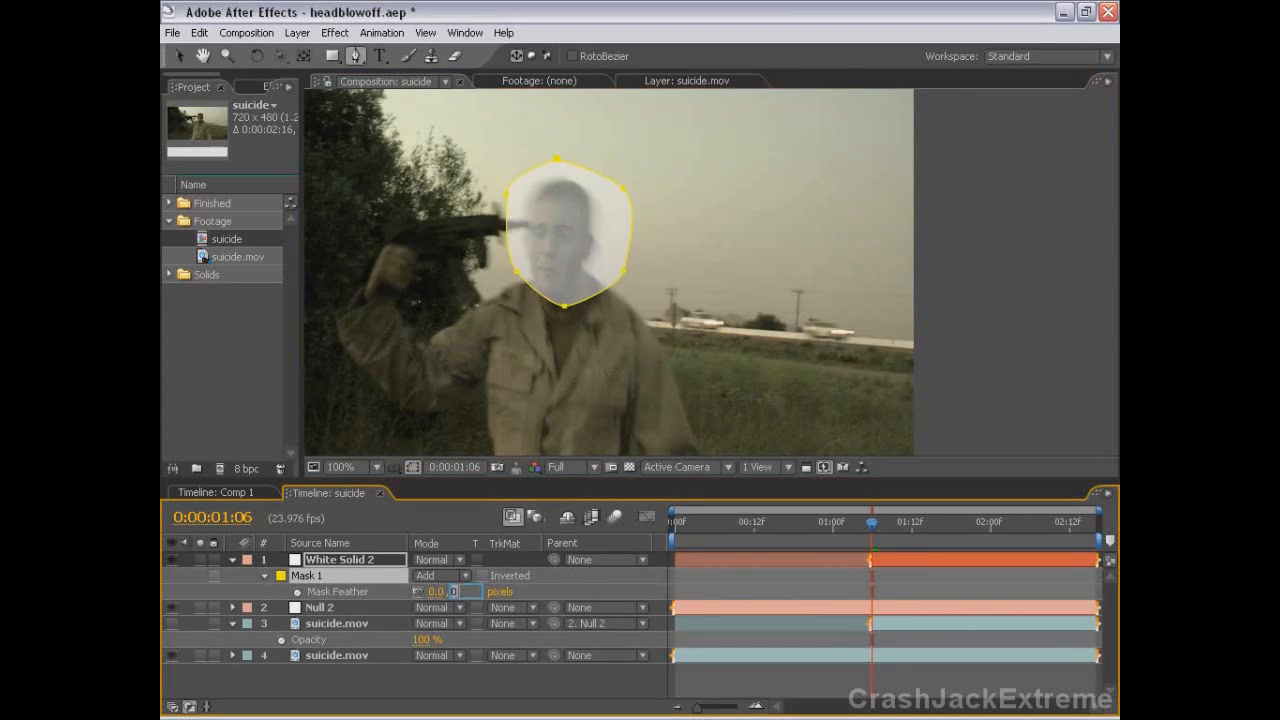
type("6")
key("Return")
key("v")
left_click(783, 586)
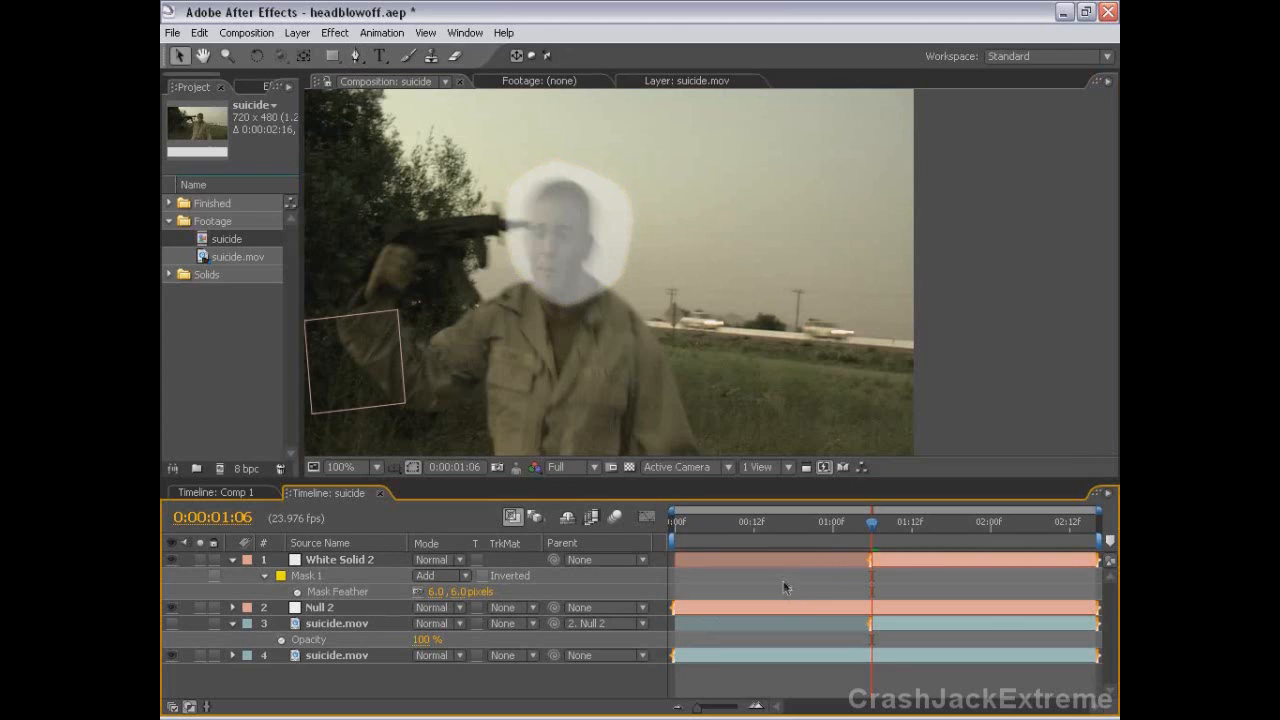
Move the white solid's anchor point to the base of the actor's neck and try rotating the layer around it
left_click(884, 559)
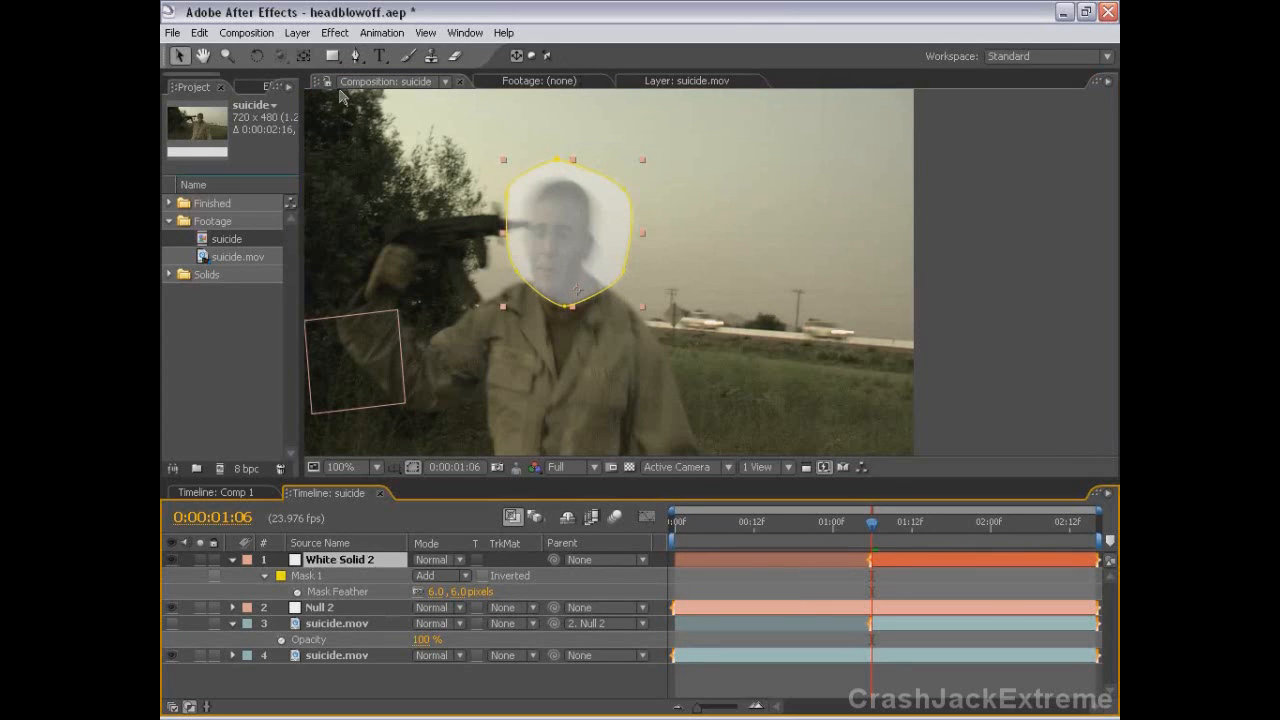
left_click(308, 57)
left_click_drag(576, 290, 566, 299)
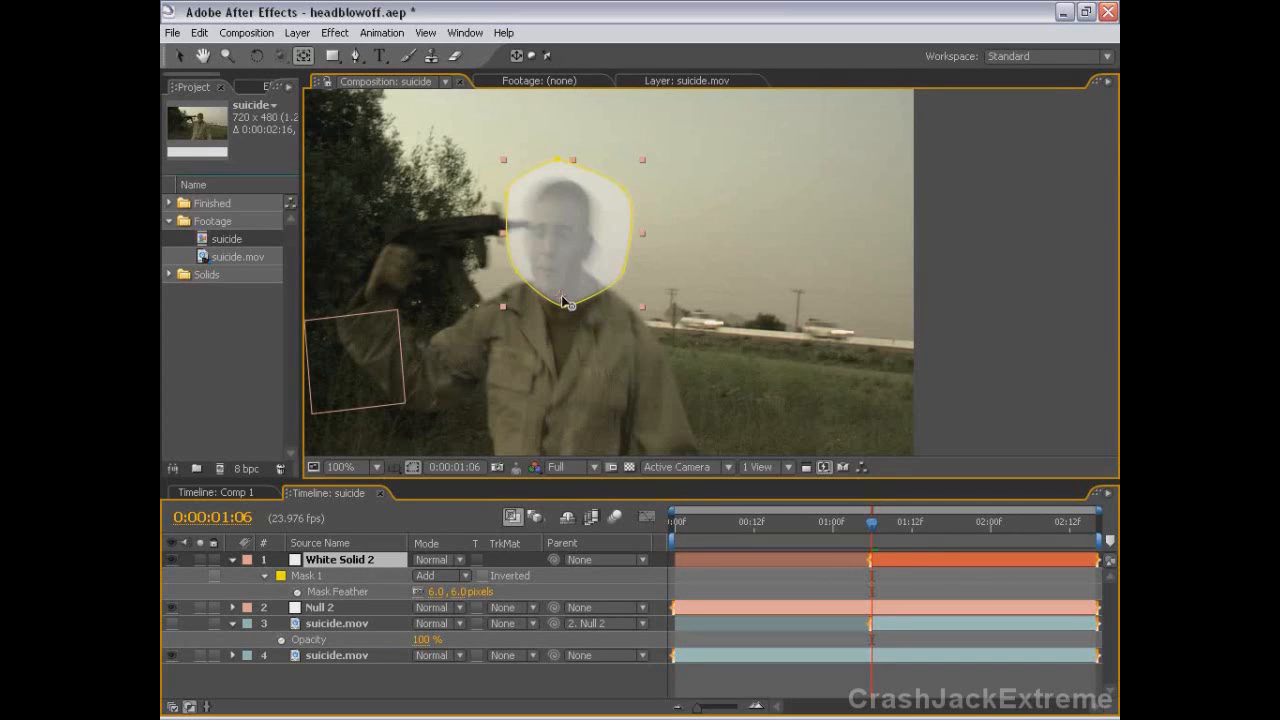
key("w")
mouse_move(582, 218)
left_mouse_down()
mouse_move(571, 451)
mouse_move(650, 262)
mouse_move(571, 224)
left_mouse_up()
key("v")
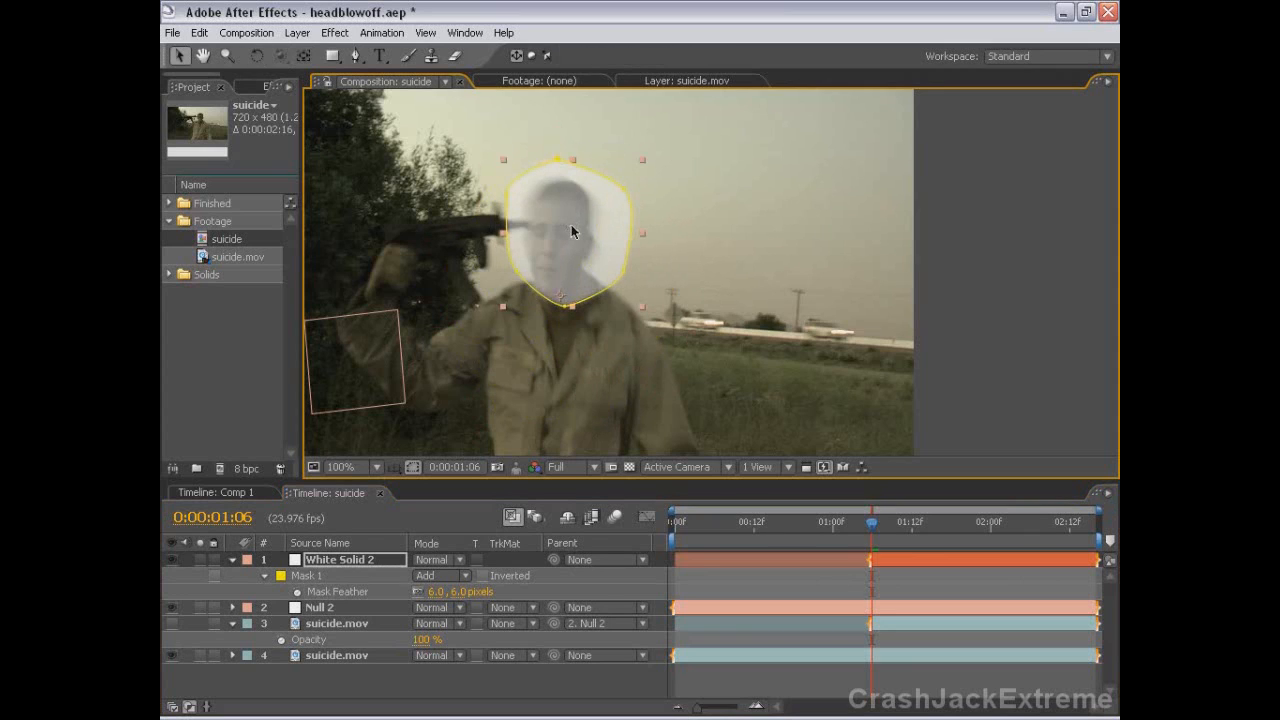
Add position and rotation keyframes to the white solid at 0:00:01:06
left_click(898, 594)
left_click(885, 559)
key("p")
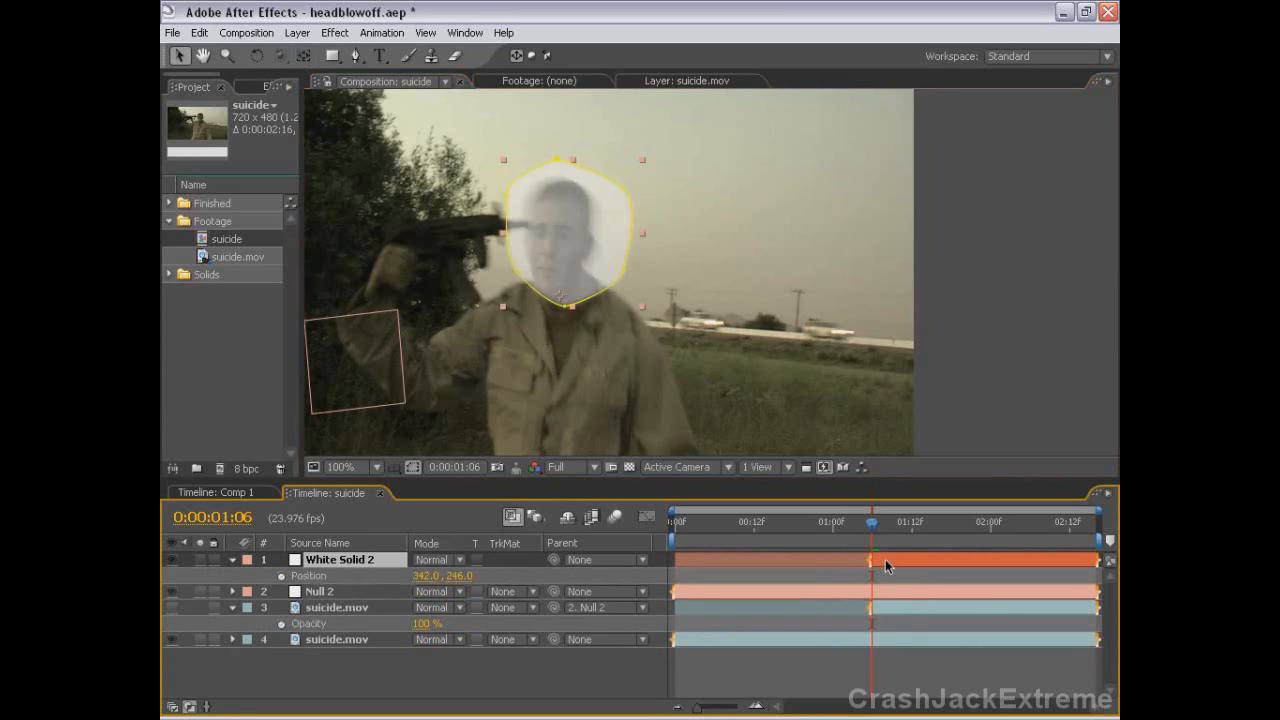
key("shift+r")
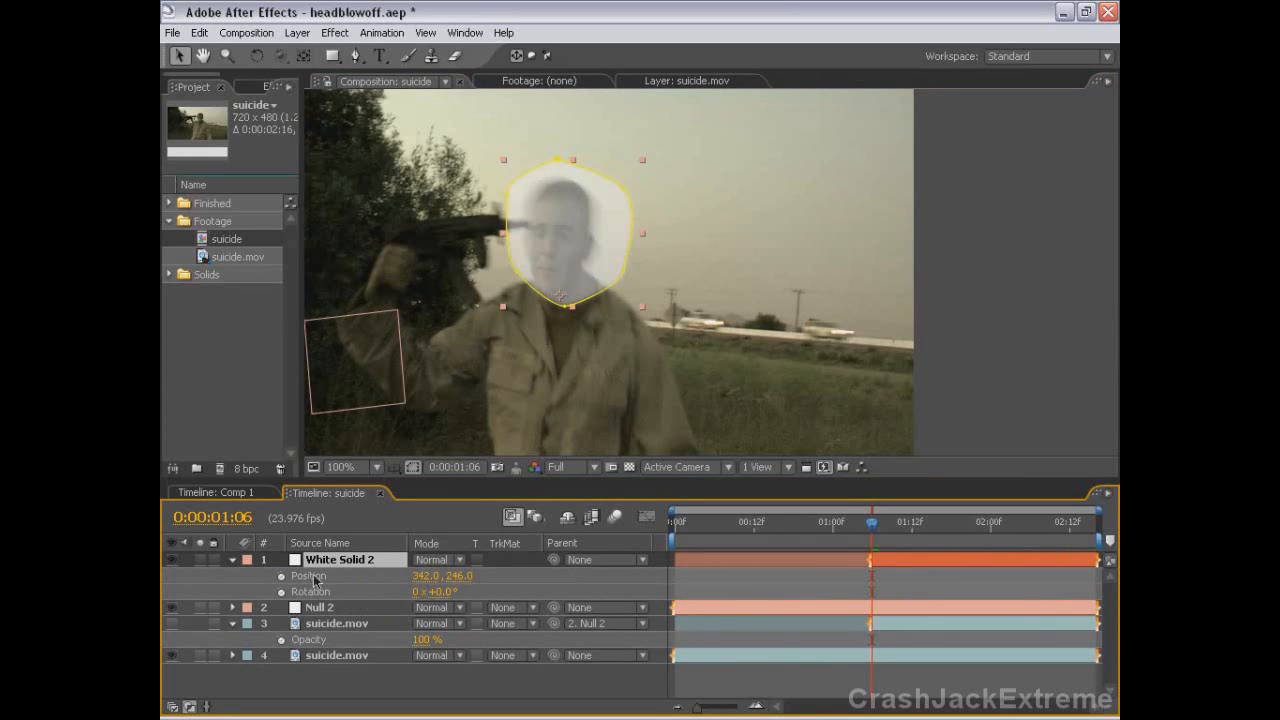
left_click(282, 577)
left_click(282, 592)
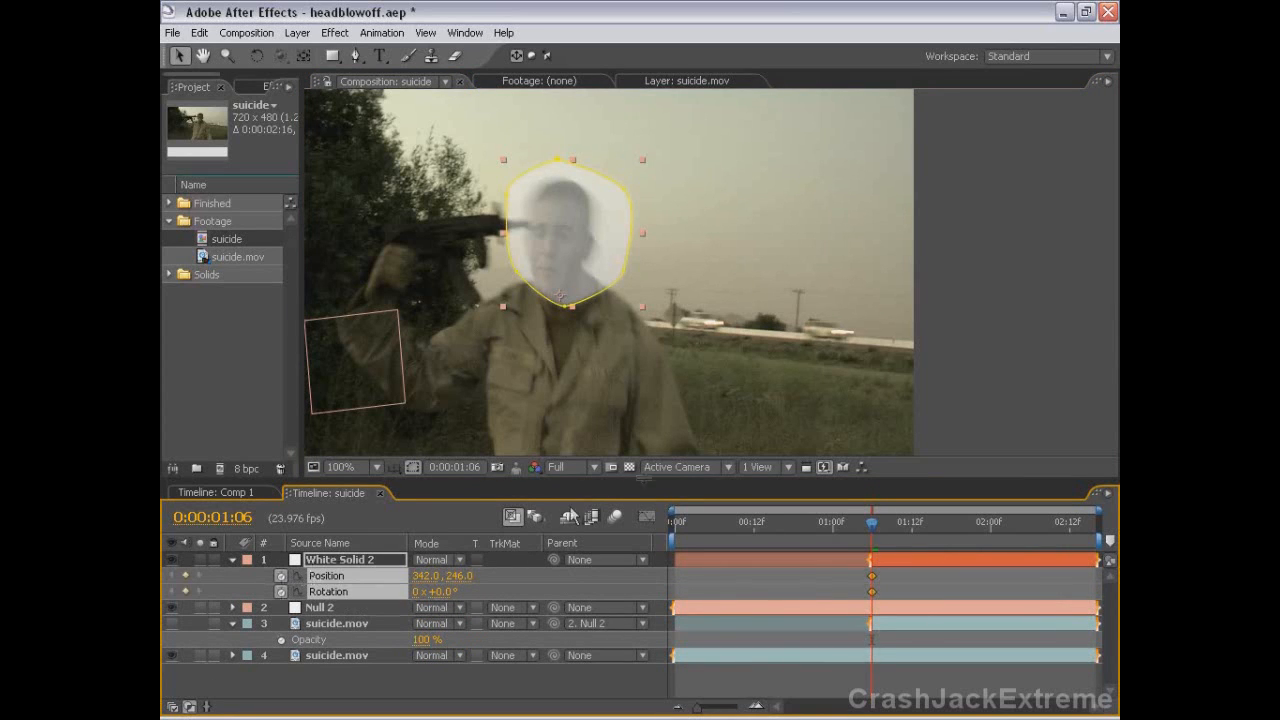
At 0:00:01:10, move the white solid over the head to position 446, 237 and rotate it to 79.1°
key("Page_Down")
key("Page_Down")
key("Page_Down")
key("Page_Down")
left_click_drag(596, 238, 735, 315)
key("w")
key("v")
At 0:00:01:08, fit the white solid over the head at position 363, 224.5 with a rotation of 35.4°
key("Page_Up")
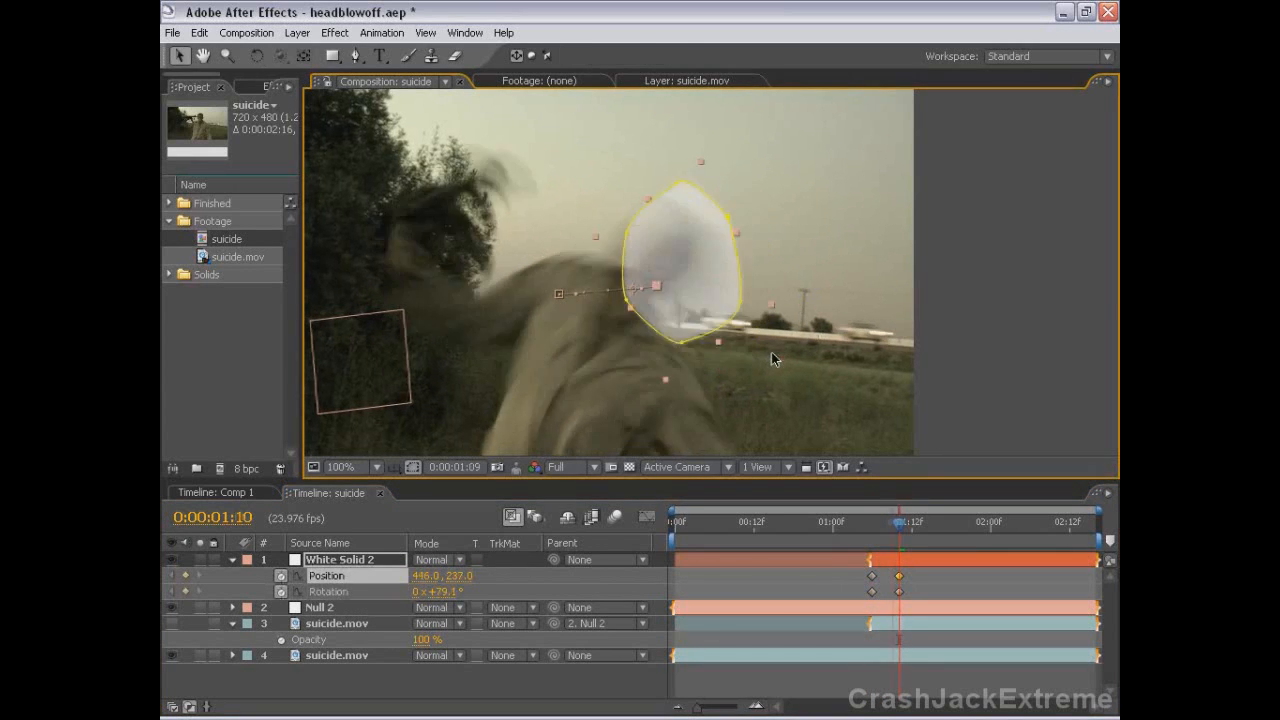
key("Page_Up")
left_click_drag(640, 222, 623, 224)
key("w")
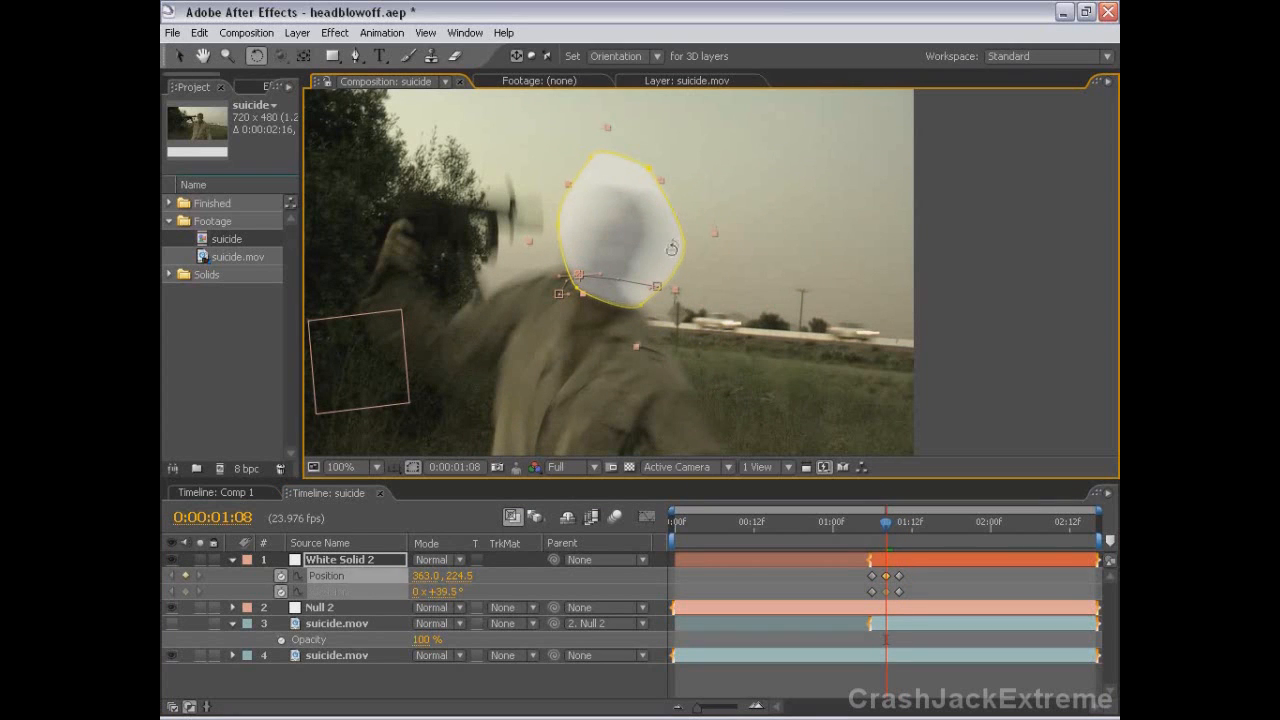
key("v")
At 0:00:01:12, reposition the white solid over the falling head and rotate it to 89.6°
key("Page_Down")
key("Page_Down")
key("Page_Down")
key("Page_Down")
key("space")
left_click_drag(581, 377, 493, 283)
left_click_drag(621, 164, 679, 448)
key("w")
key("v")
Add further position keyframes so the white solid follows the fall down past the lower edge of the frame
key("Page_Down")
key("Page_Down")
key("Page_Down")
key("Page_Down")
key("Page_Down")
key("Page_Down")
key("Page_Down")
Step back through the frames to 0:00:01:08 and examine how well the white solid covers the head
key("Page_Up")
key("Page_Up")
key("Page_Up")
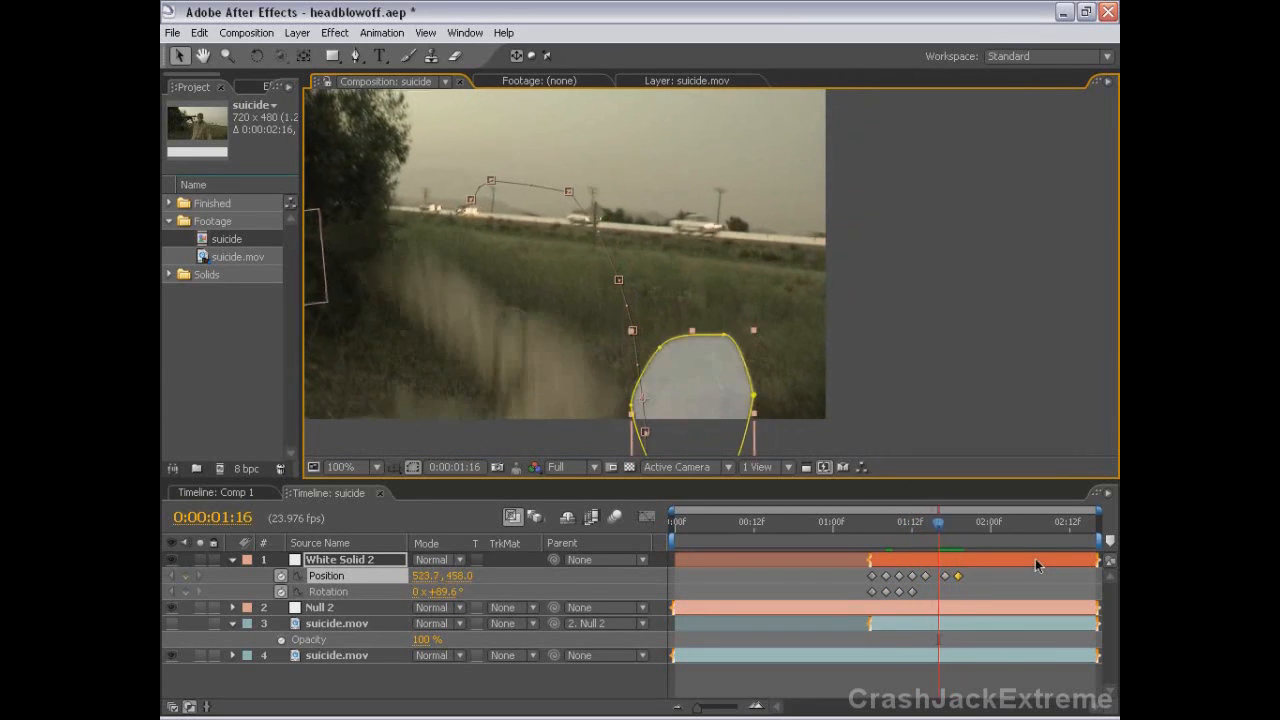
key("Page_Up")
key("Page_Up")
key("Page_Up")
key("Page_Up")
key("Page_Up")
key("Page_Up")
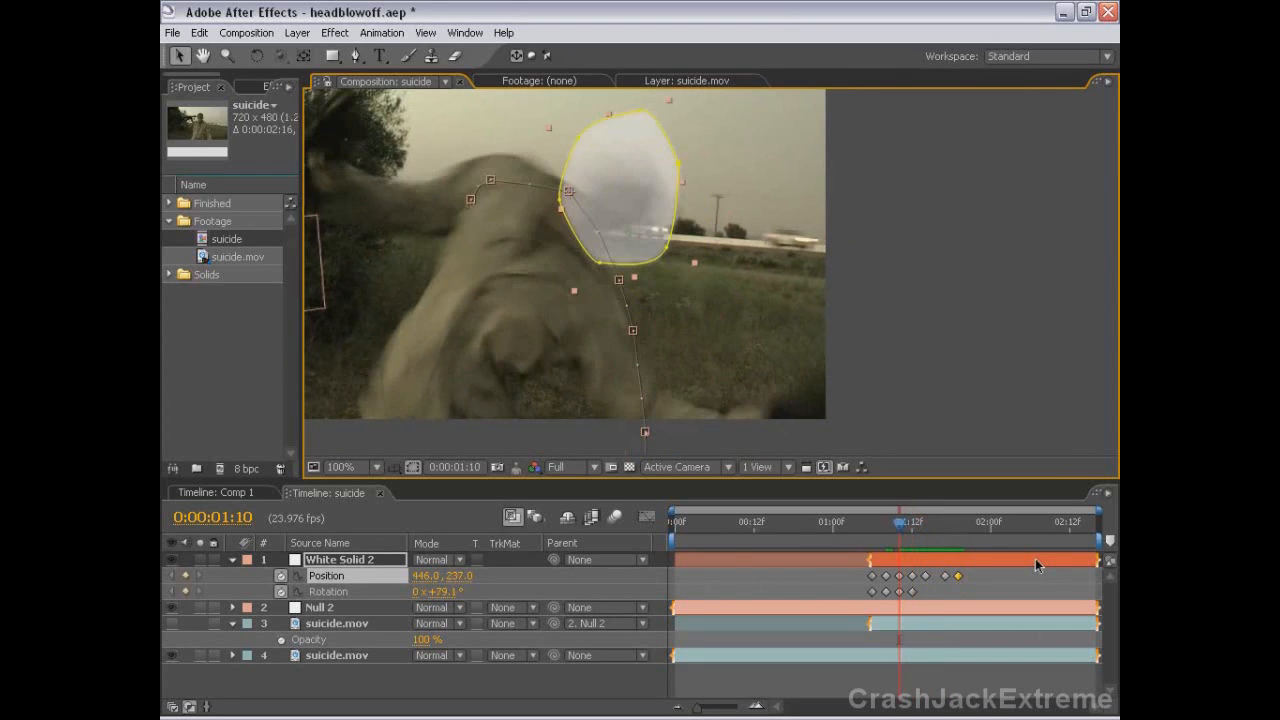
key("Page_Up")
key("Page_Up")
scroll(763, 334, "down", 1)
left_click_drag(702, 265, 722, 299)
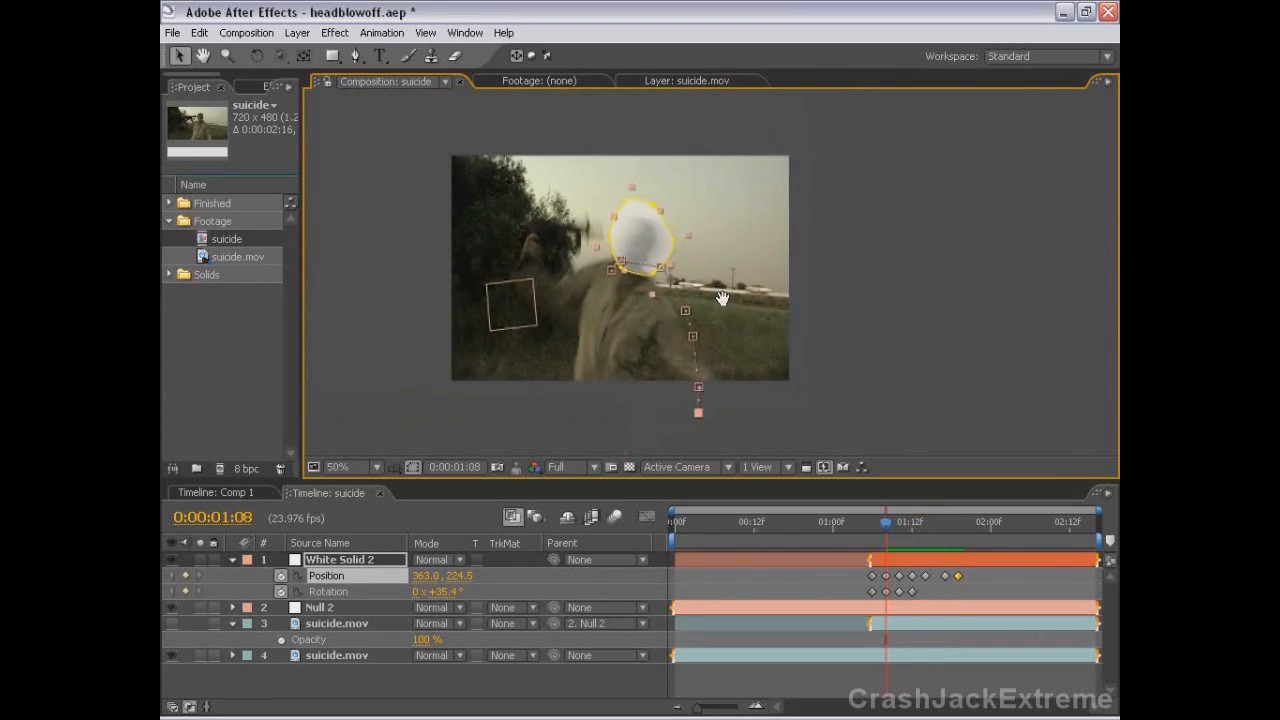
scroll(722, 298, "up", 1)
left_click_drag(666, 236, 690, 247)
Set the white solid's mask feather to 14 pixels and its mask expansion to 2 pixels
left_click(913, 566)
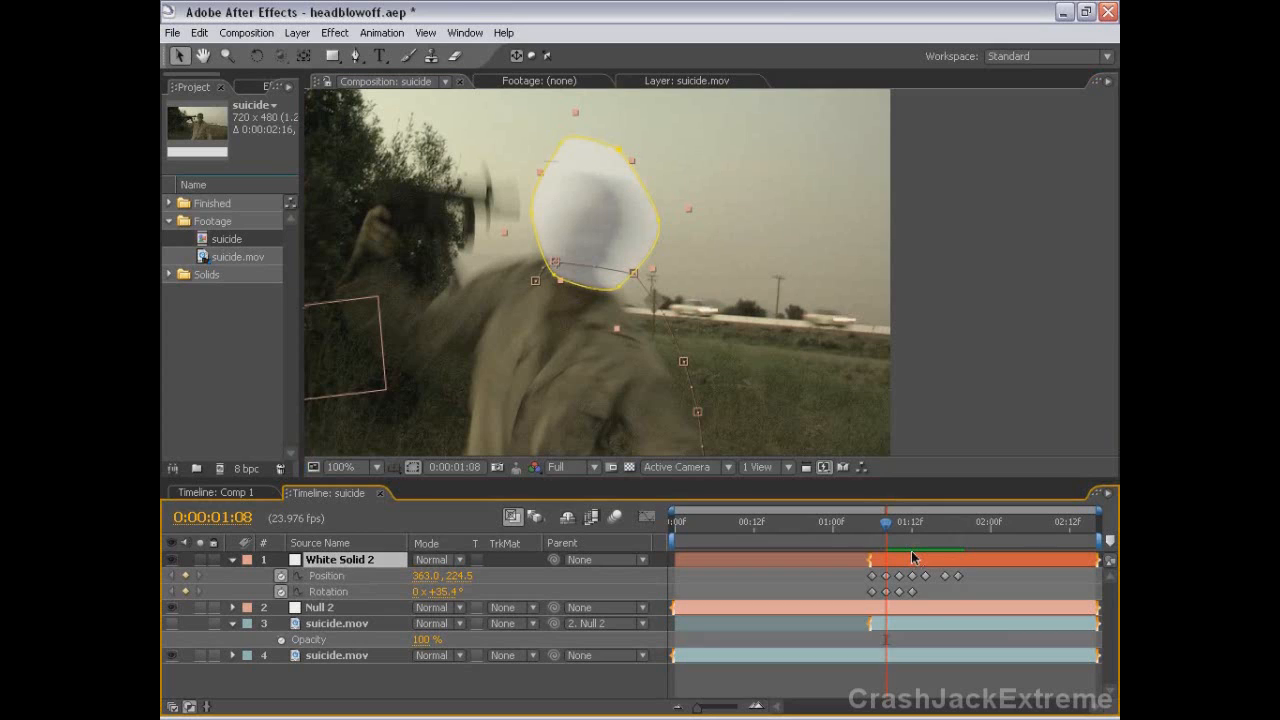
key("m")
key("m")
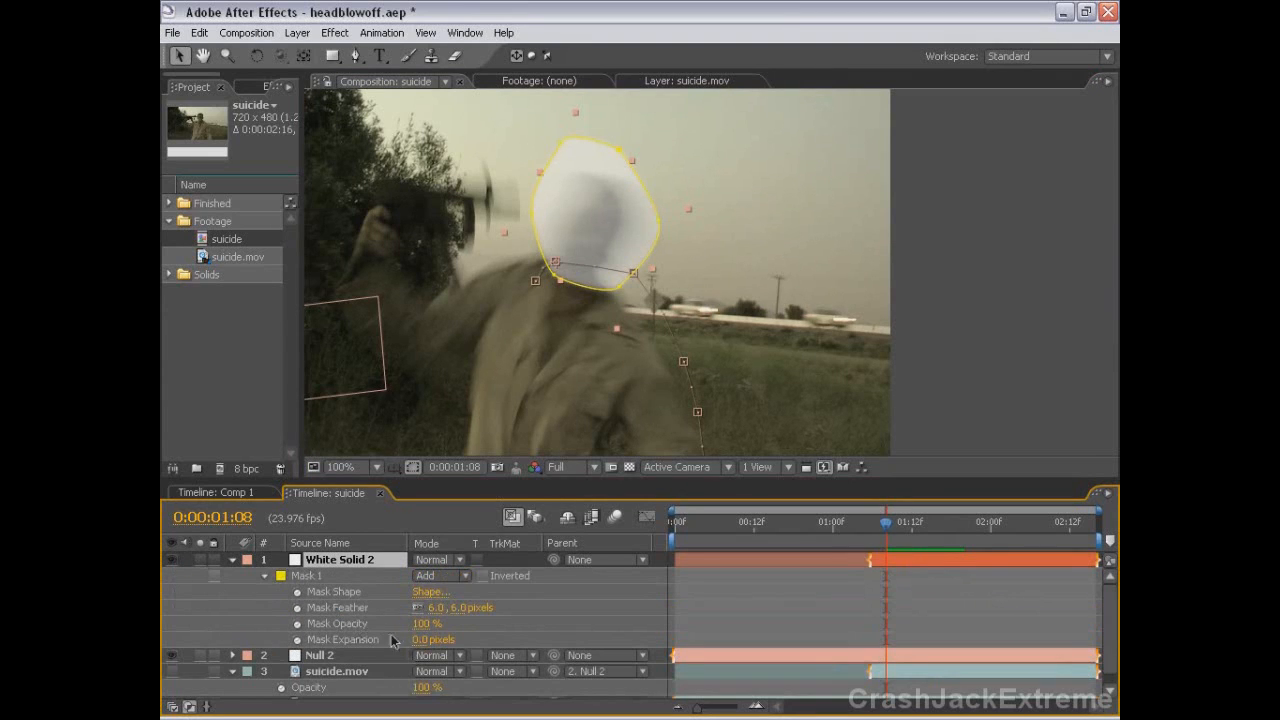
left_click_drag(418, 640, 472, 612)
left_click(766, 605)
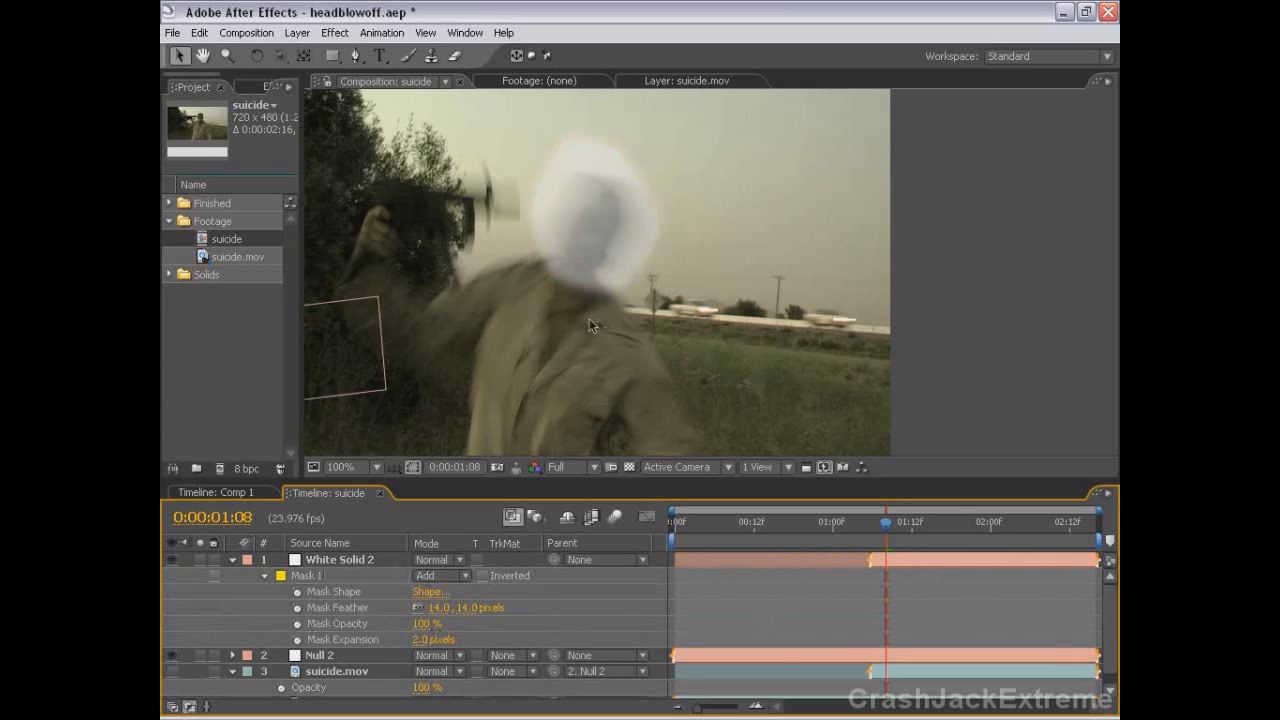
Raise the white solid's opacity to 100%
key("comma")
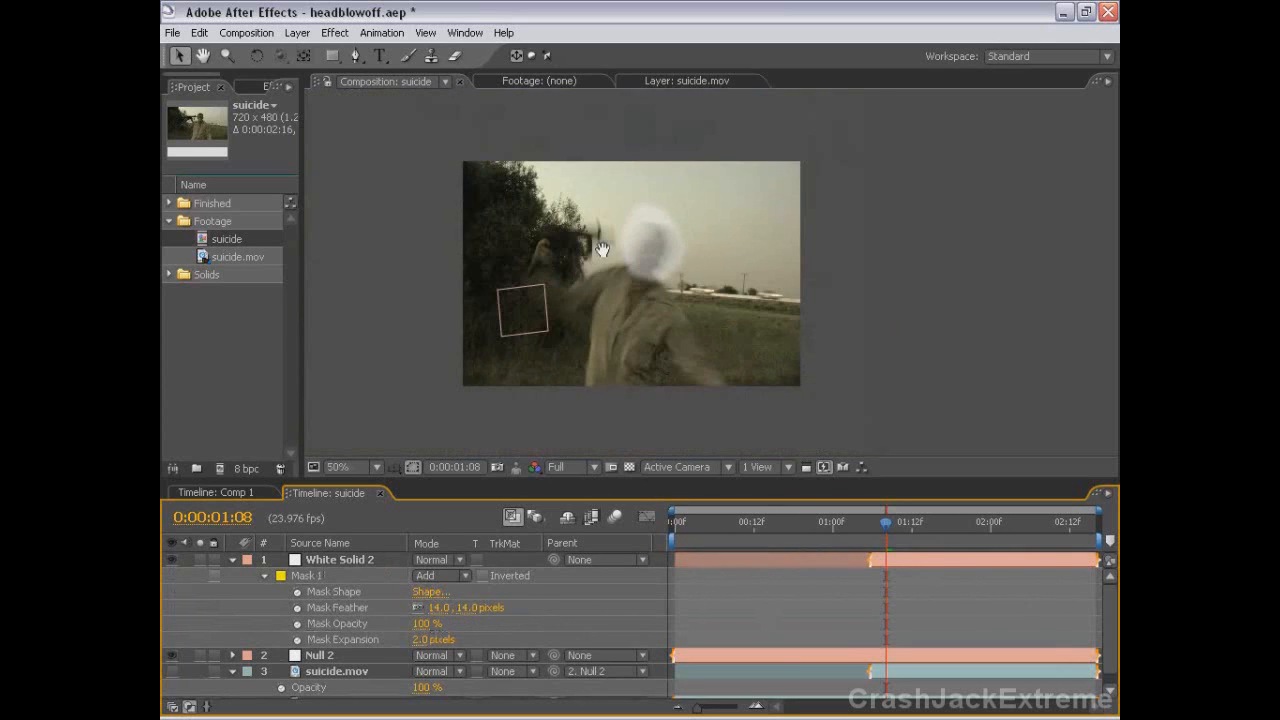
left_click(234, 561)
left_click(321, 562)
key("t")
left_click_drag(427, 577, 689, 576)
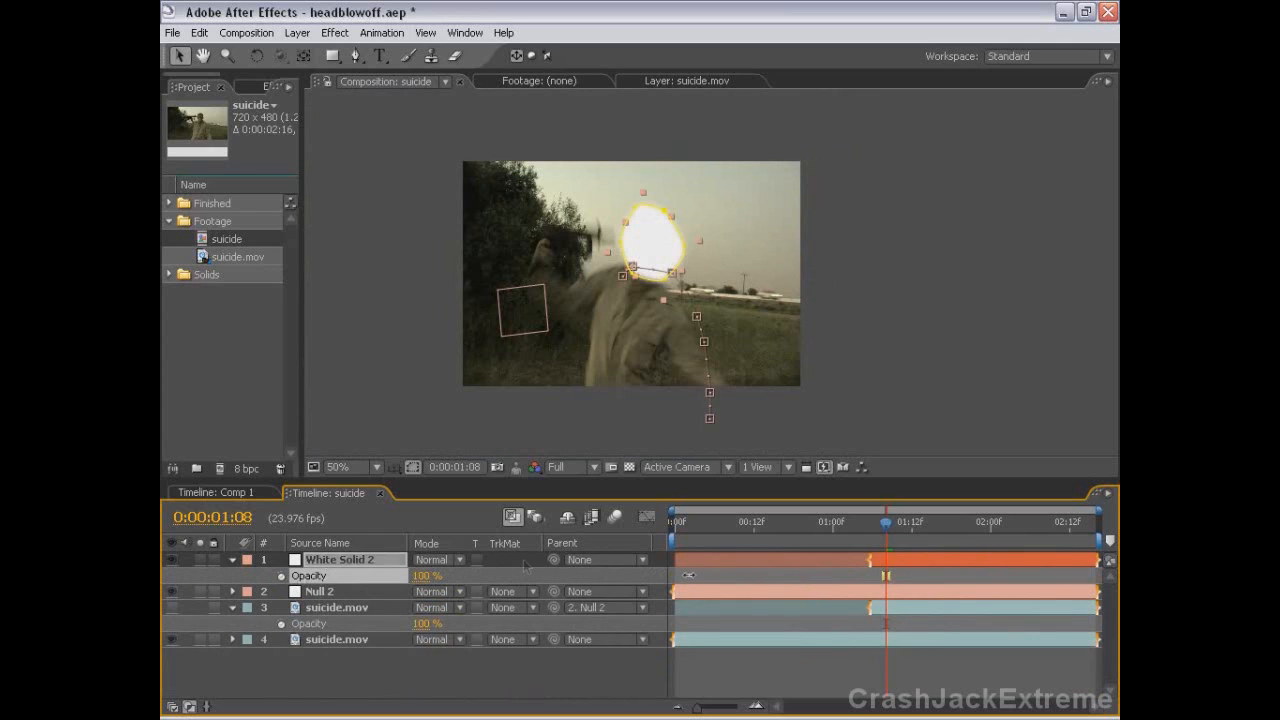
Rename the white solid layer as Head Matte
left_click(338, 566)
key("Return")
type("Head Matte")
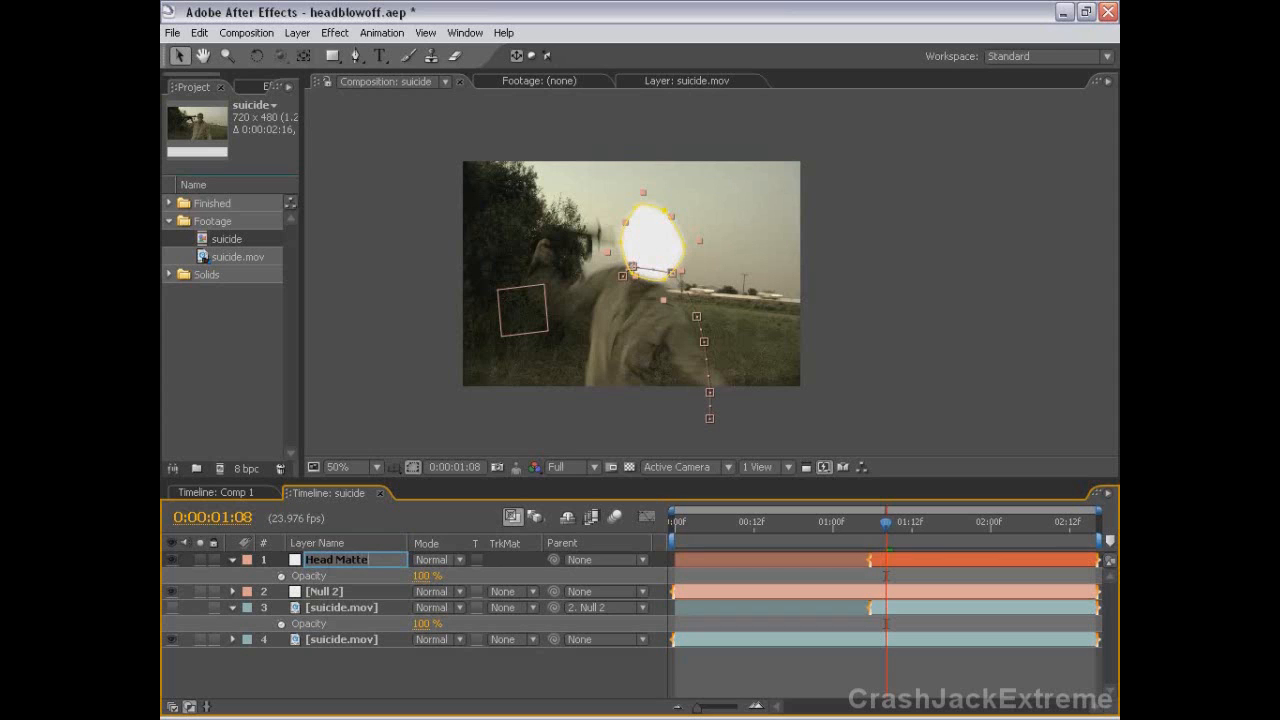
left_click(340, 654)
Move the Head Matte layer directly above the suicide.mov layer parented to Null 2 and collapse its properties
left_click_drag(330, 560, 324, 600)
left_click(325, 603)
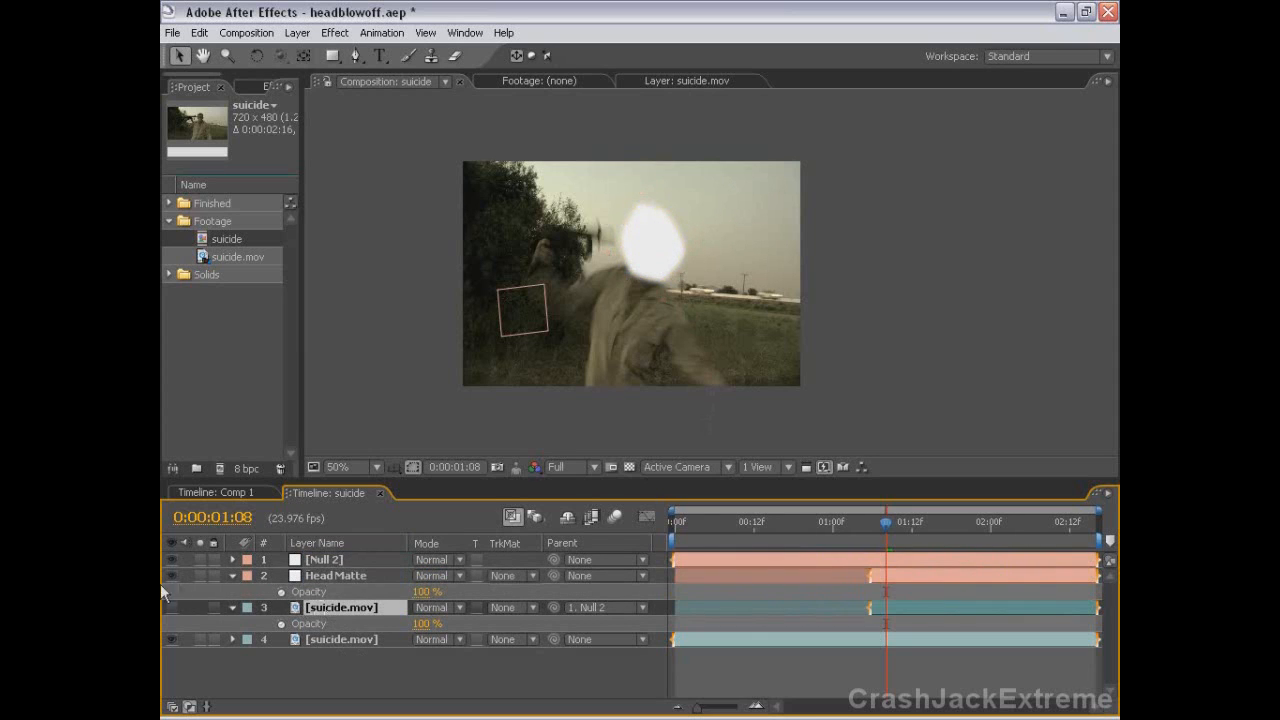
left_click(231, 577)
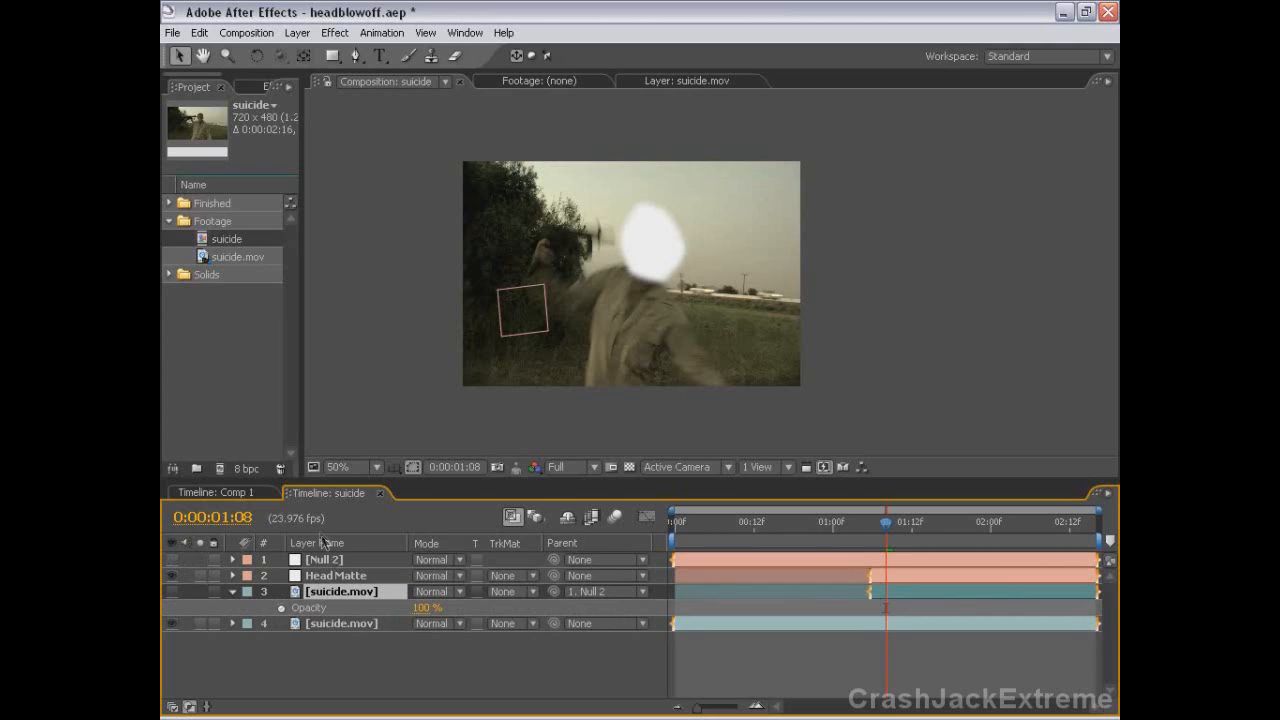
Set the suicide.mov layer below Head Matte to use it as an alpha matte and make that footage layer visible
left_click(338, 647)
left_click(329, 596)
left_click(518, 592)
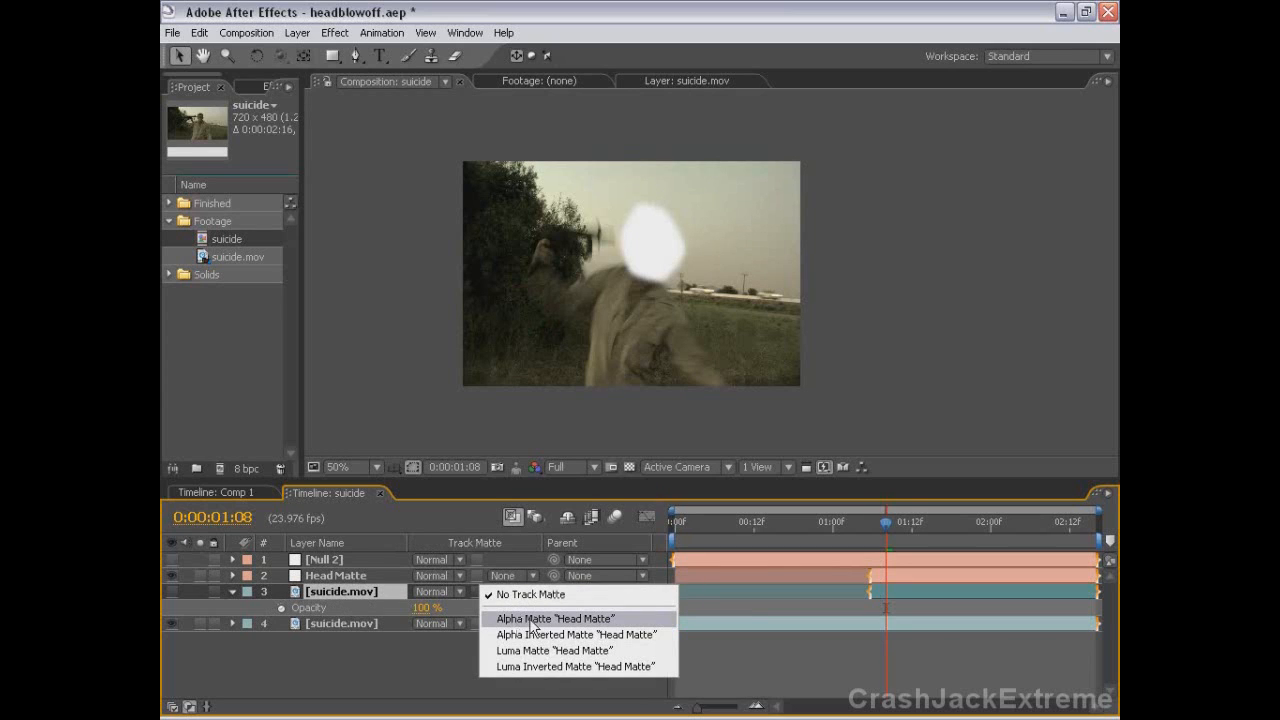
left_click(593, 619)
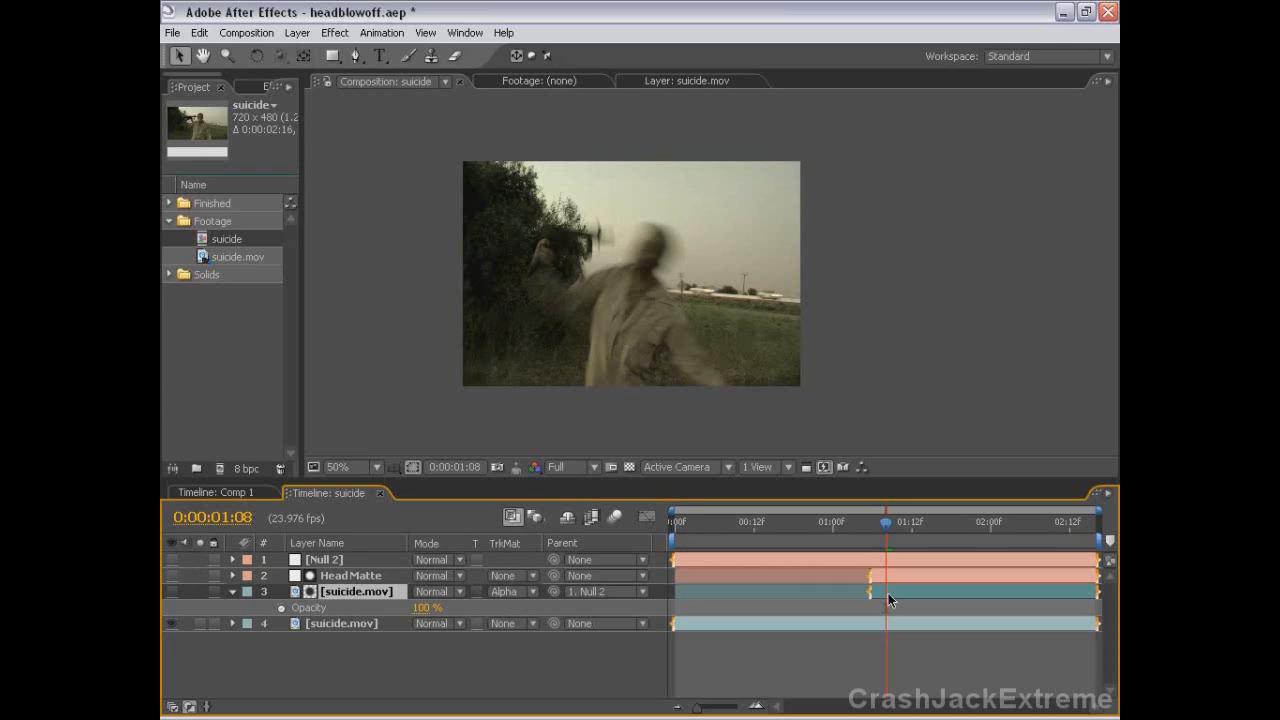
left_click(173, 591)
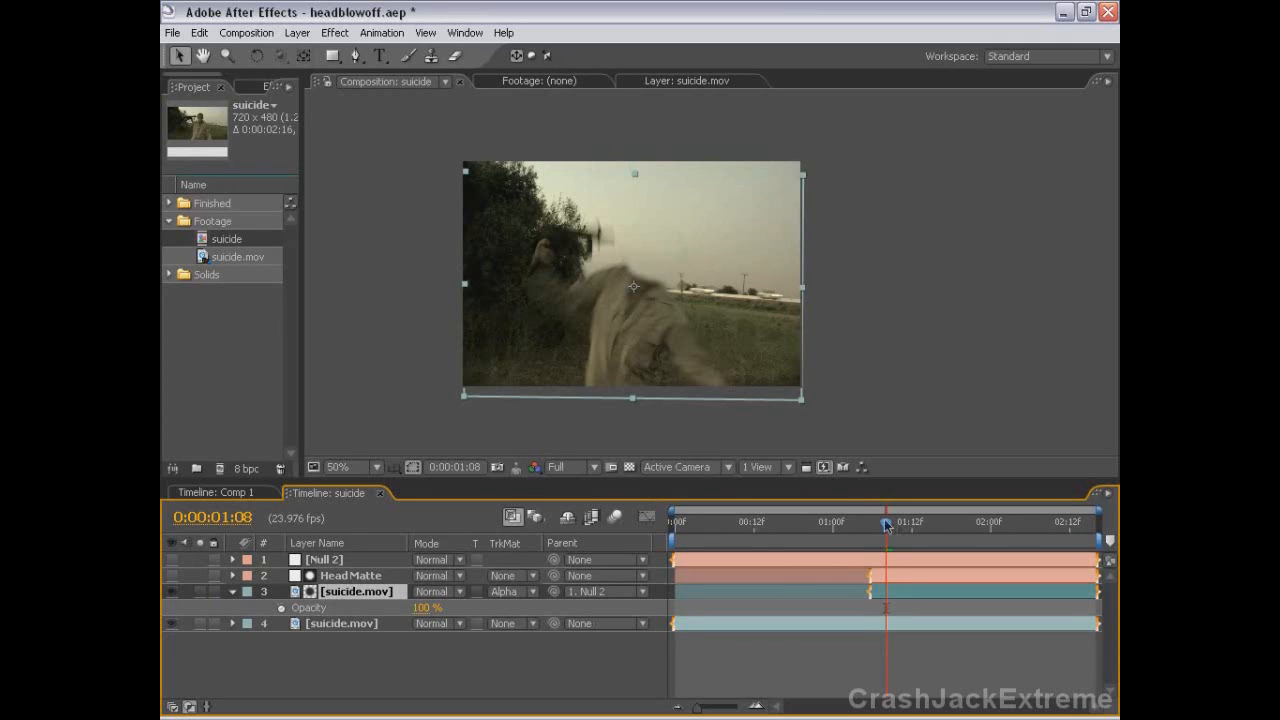
At 0:00:01:07, set Head Matte's mask feather to 19 pixels and its mask expansion to 14 pixels
mouse_move(886, 522)
left_mouse_down()
mouse_move(962, 528)
mouse_move(879, 533)
left_mouse_up()
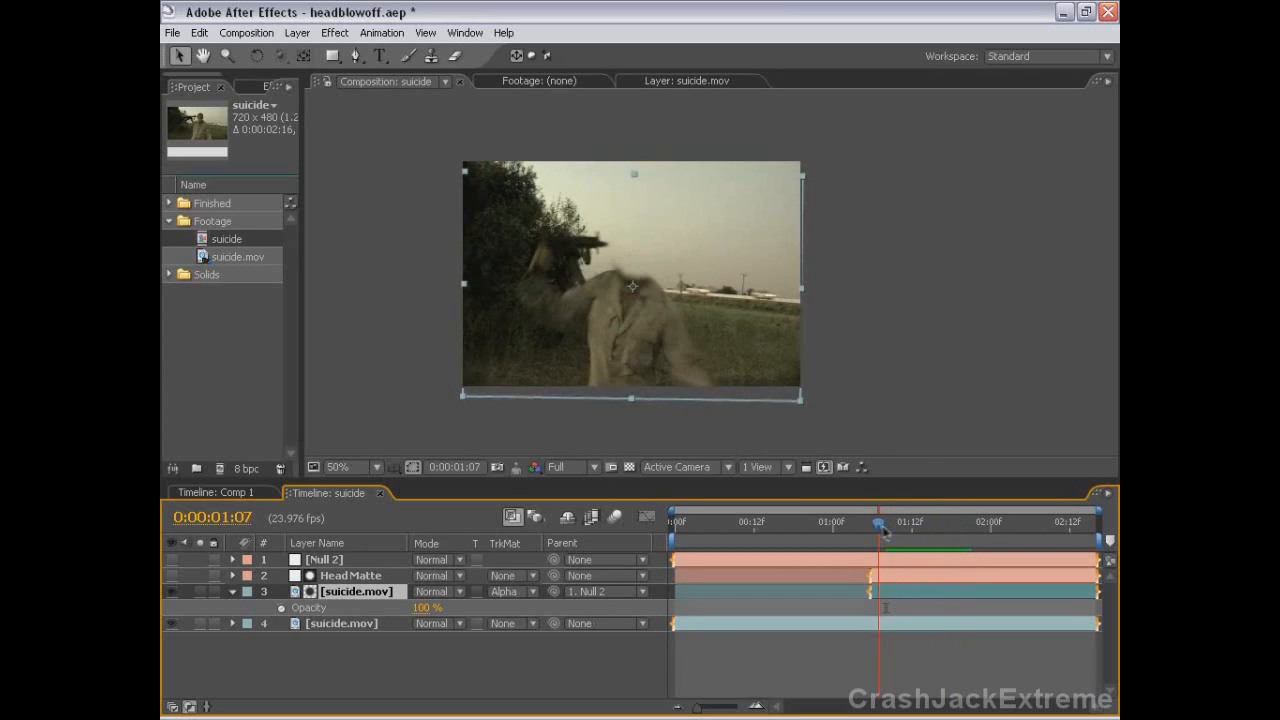
left_click(881, 576)
key("f")
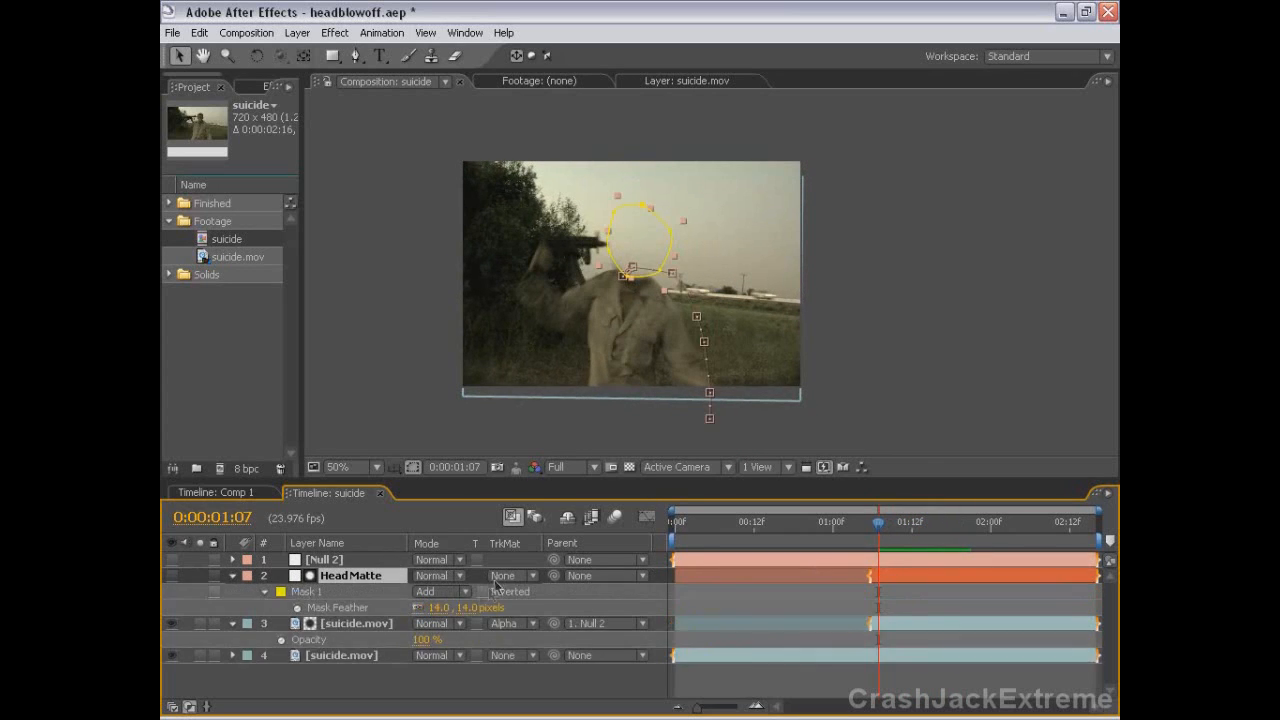
left_click_drag(472, 613, 476, 607)
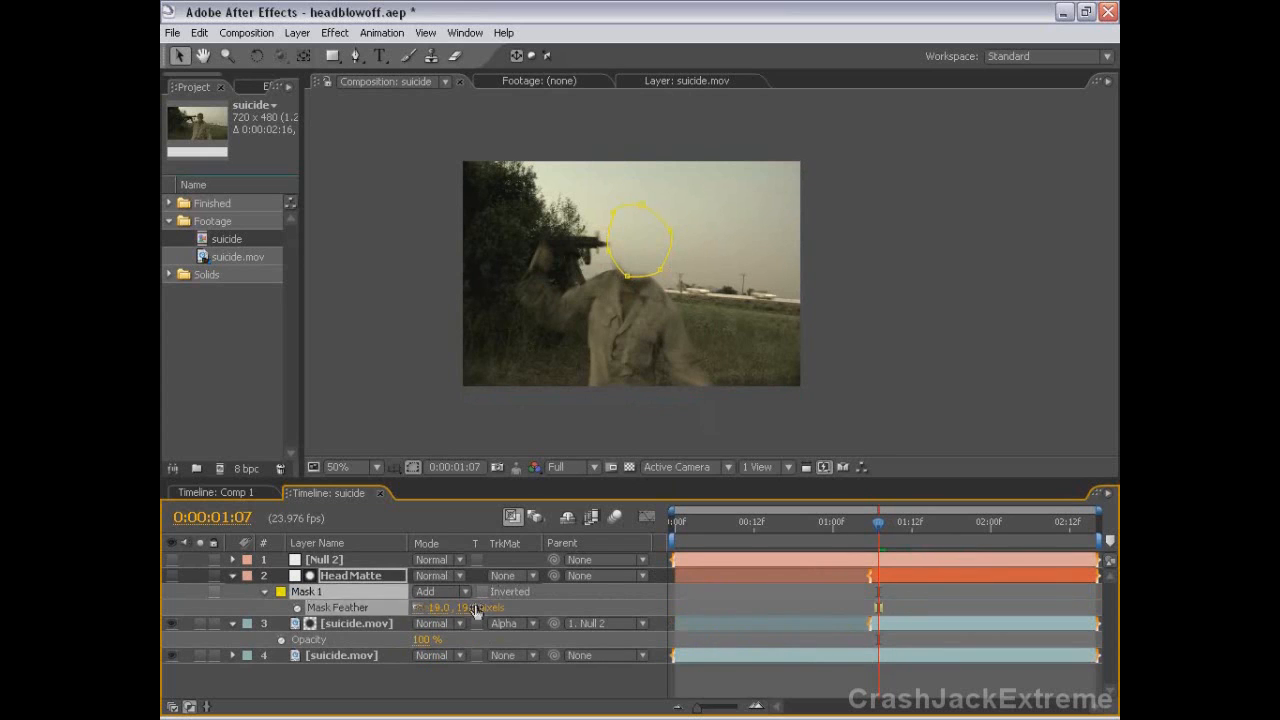
key("m")
key("m")
left_click_drag(418, 656, 424, 655)
left_click(897, 612)
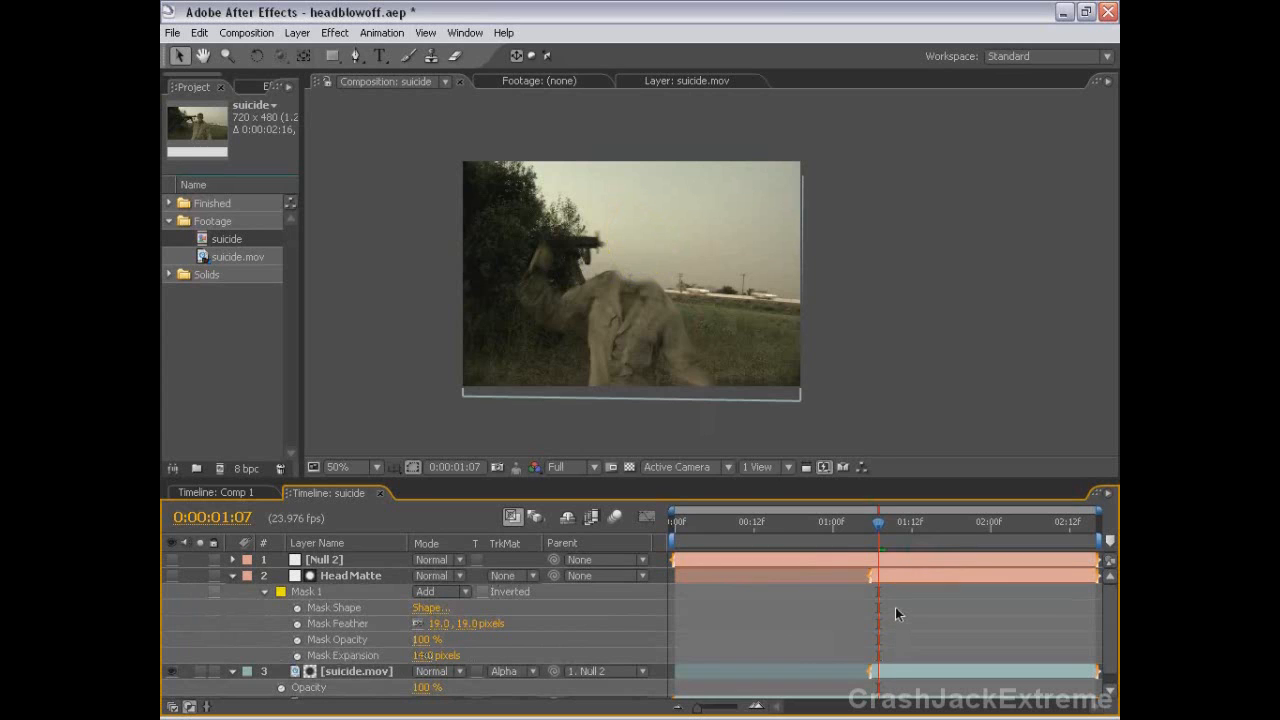
Trim the start of the Head Matte and matted suicide.mov layers to 0:00:01:07
key("Page_Up")
left_click(880, 576)
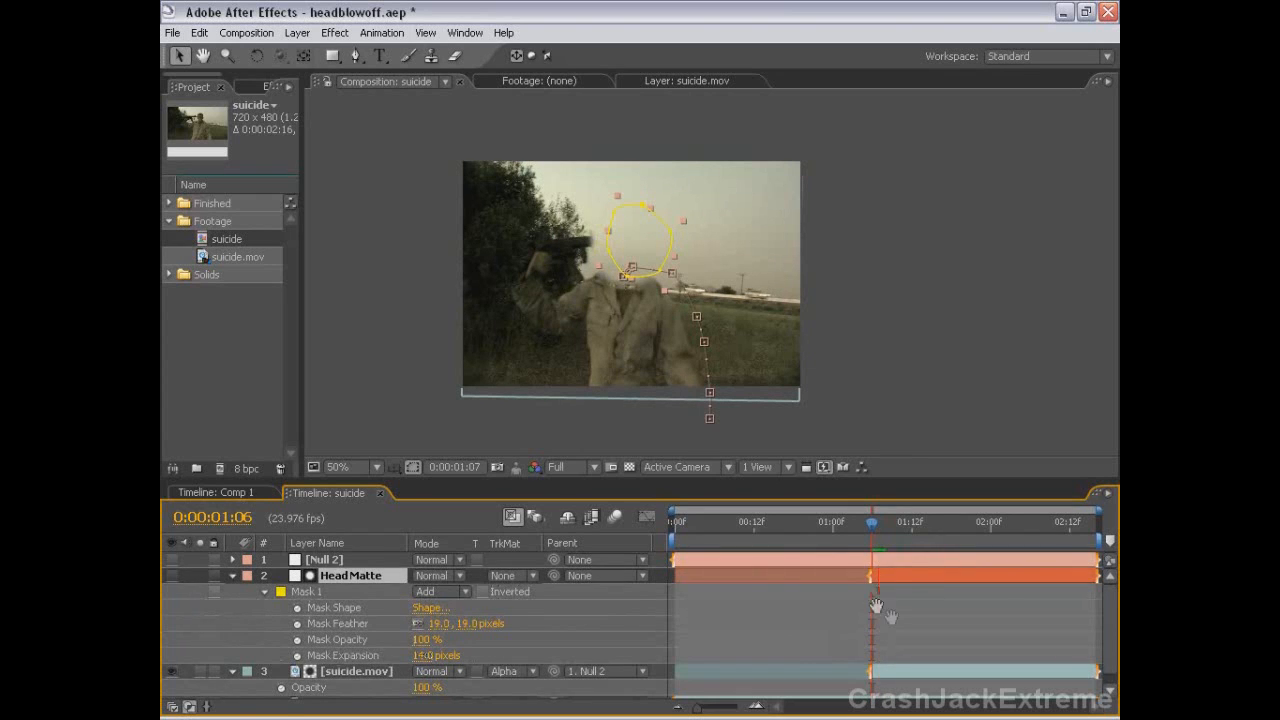
scroll(860, 590, "down", 1)
key("Page_Down")
left_click(876, 660)
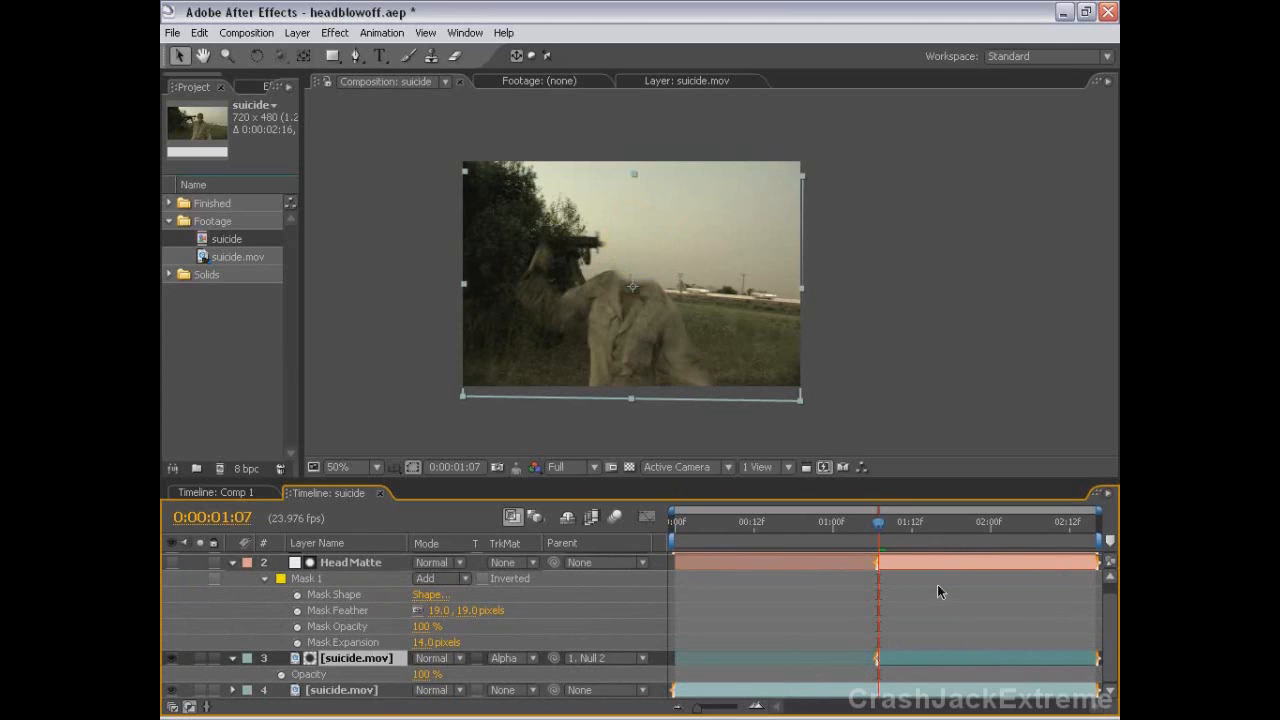
Step through the head removal from 0:00:01:06 to 0:00:01:16 and preview the composition
key("Page_Up")
key("Page_Down")
key("Page_Down")
key("Page_Down")
key("Page_Down")
key("Page_Down")
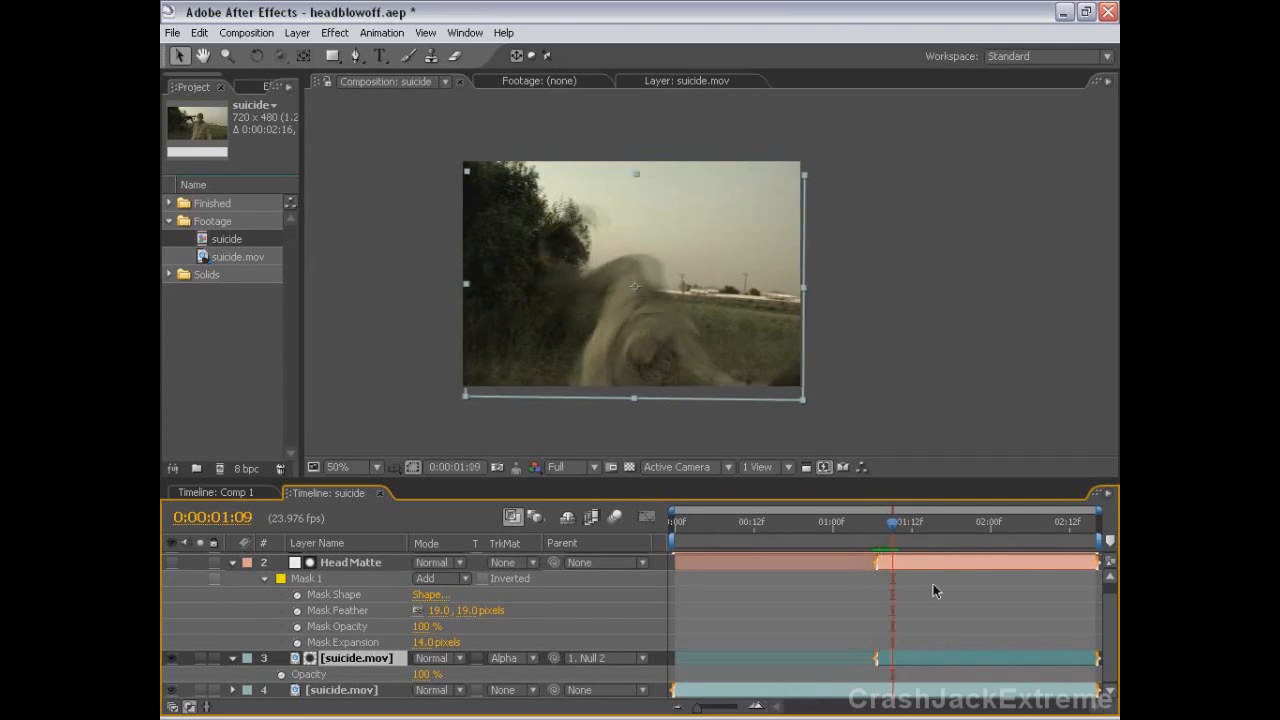
key("Page_Down")
key("Page_Down")
key("Page_Down")
key("Page_Down")
key("Page_Down")
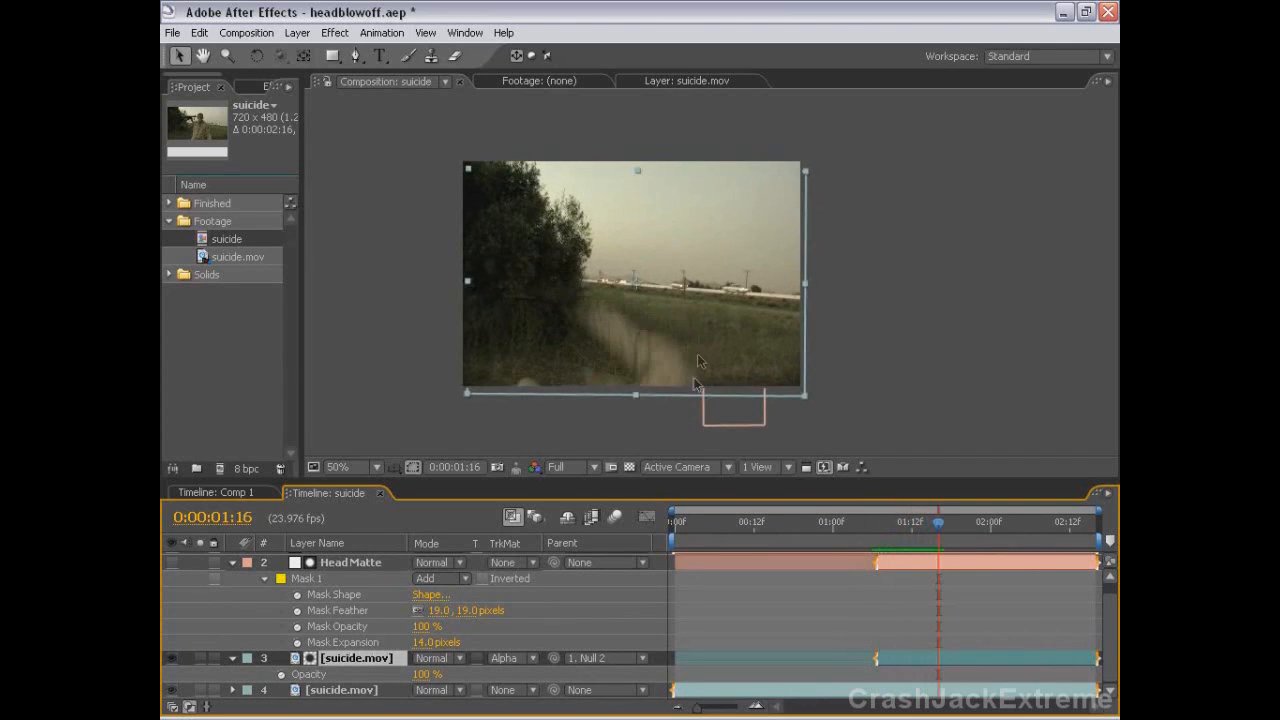
left_click_drag(705, 363, 666, 322)
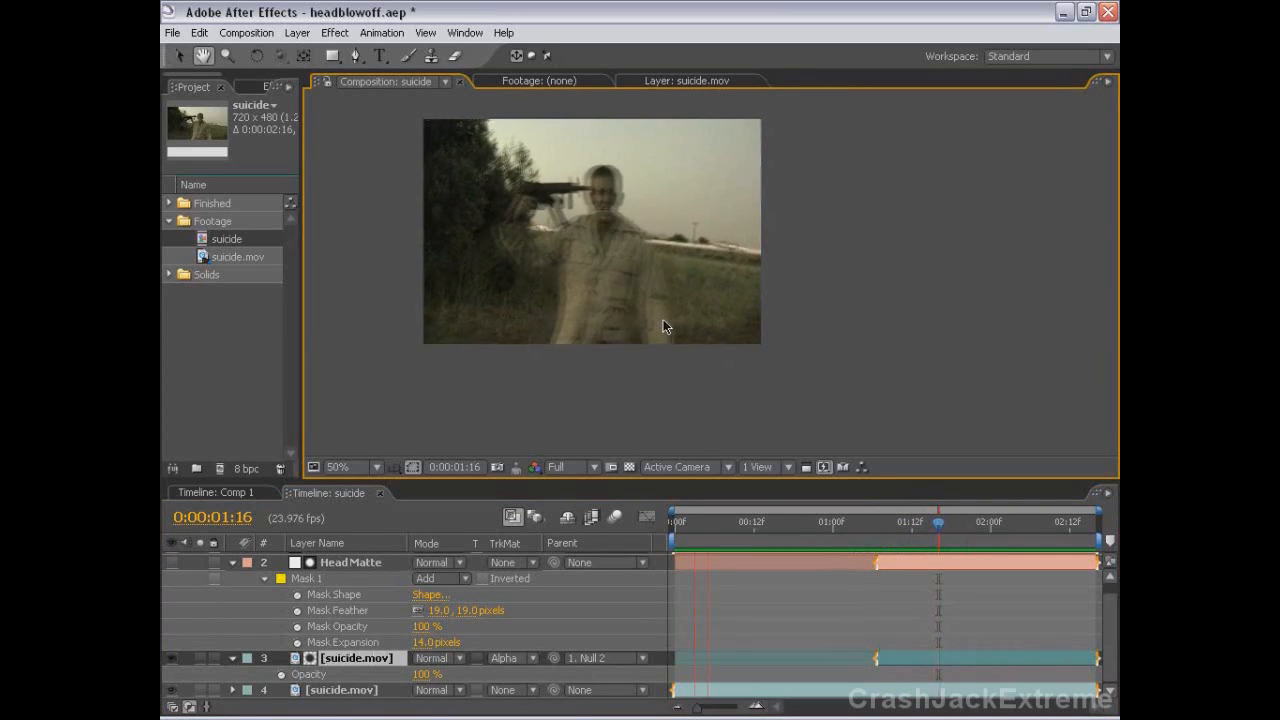
key("space")
left_click_drag(616, 252, 658, 283)
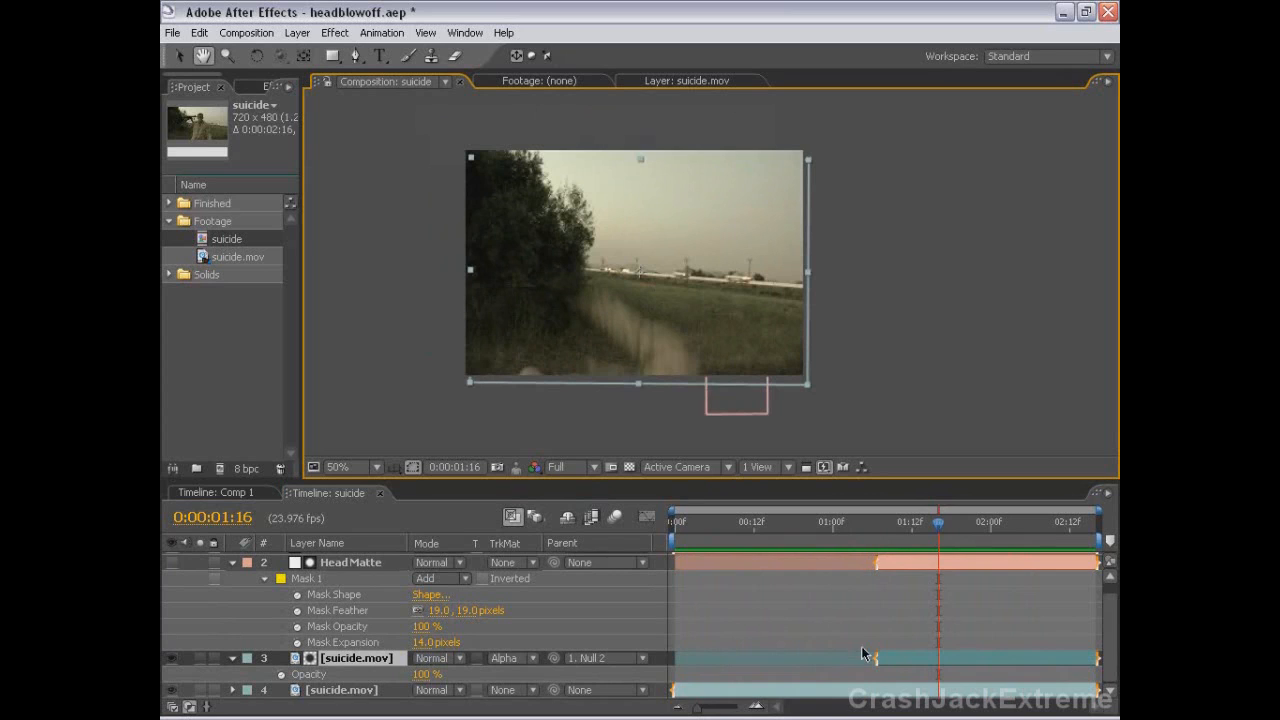
Collapse the properties of all layers and return to frame 0:00:01:07
key("ctrl+a")
left_click(235, 563)
left_click(357, 648)
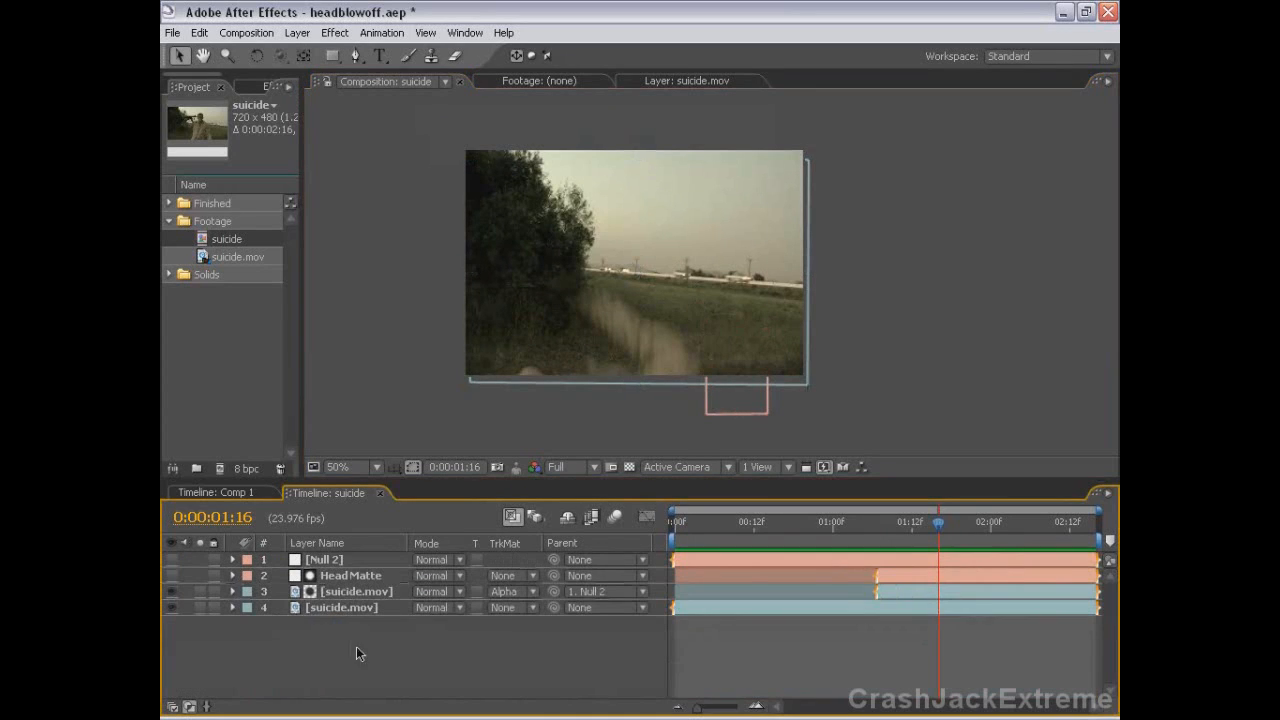
left_click(306, 588)
left_click_drag(855, 527, 878, 530)
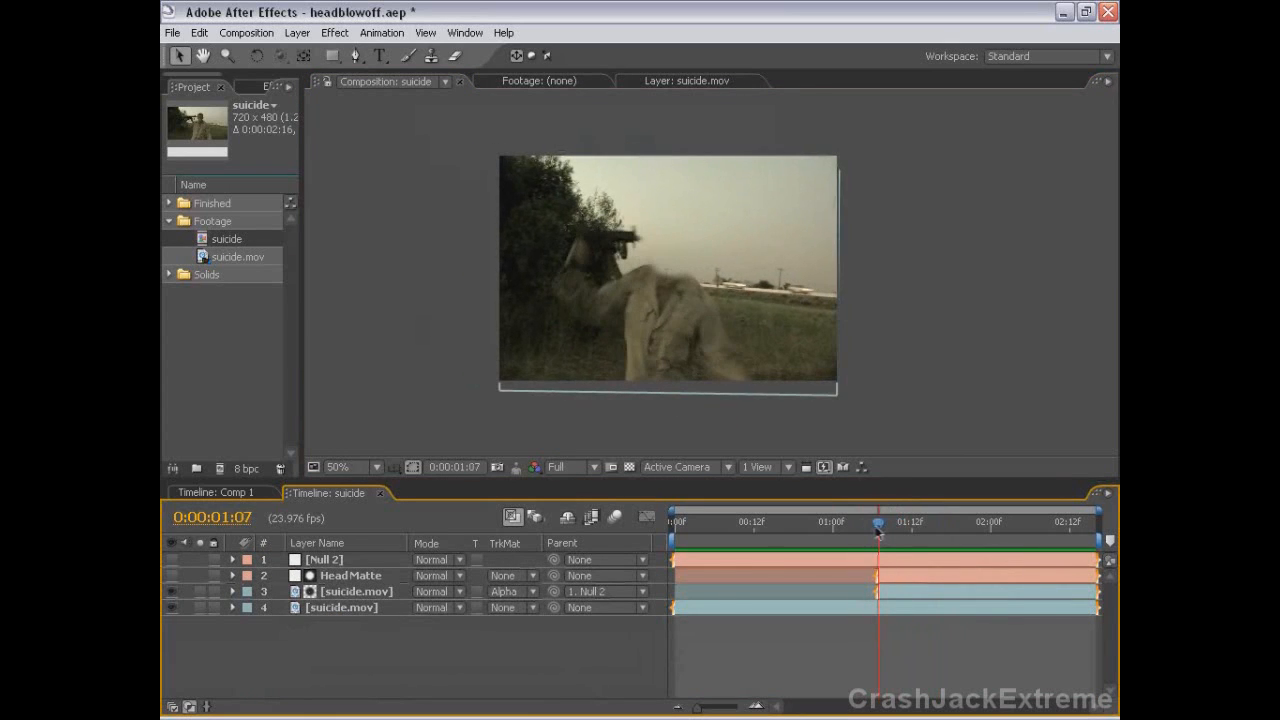
Widen the project area, then switch to Adobe Bridge to browse footage and enlarge its window
left_click_drag(301, 200, 480, 201)
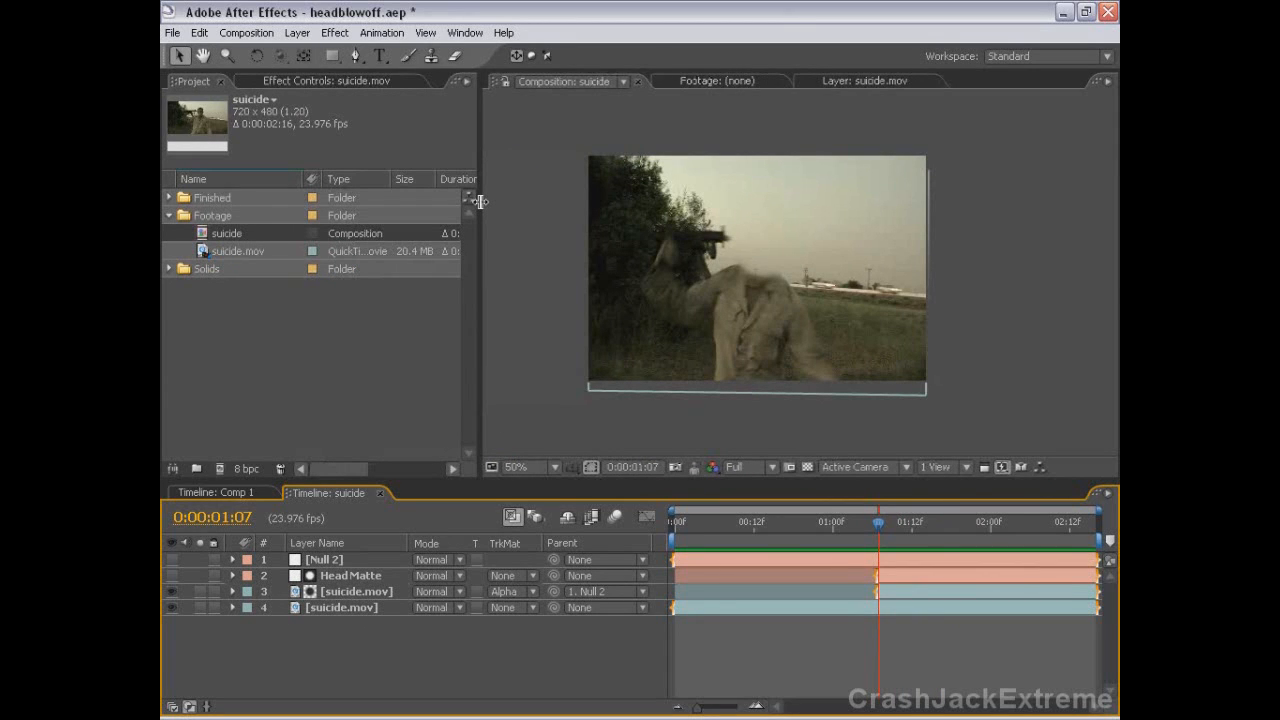
left_click(172, 32)
left_click(193, 102)
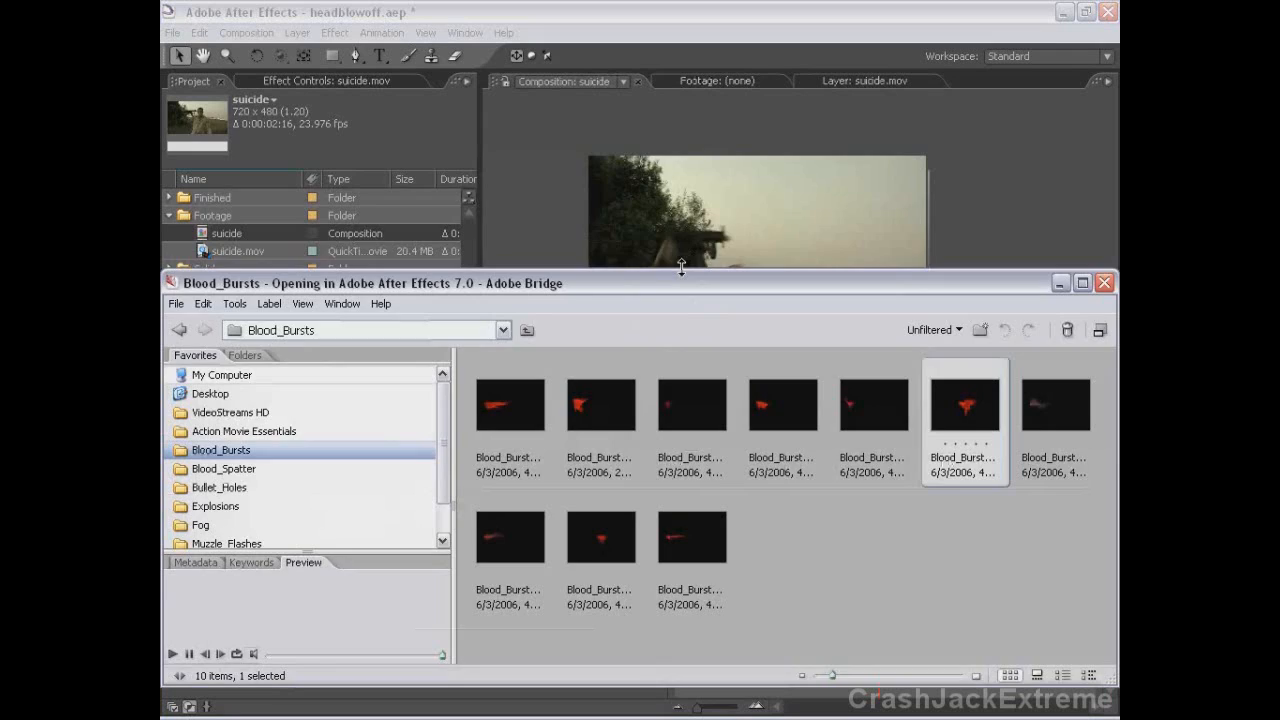
left_click_drag(681, 267, 681, 124)
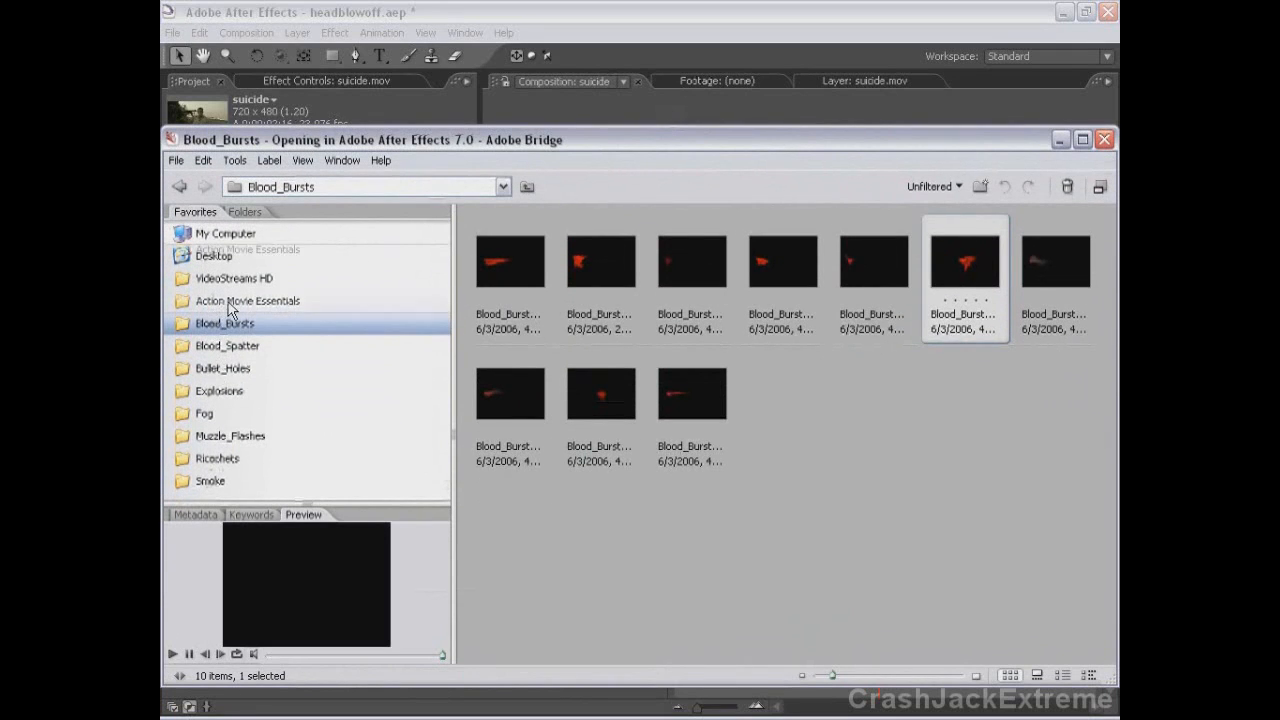
Browse the Action Movie Essentials, Blood_Spatter and Explosions folders, and preview the first clip in Blood_Bursts
left_click(229, 303)
left_click(243, 323)
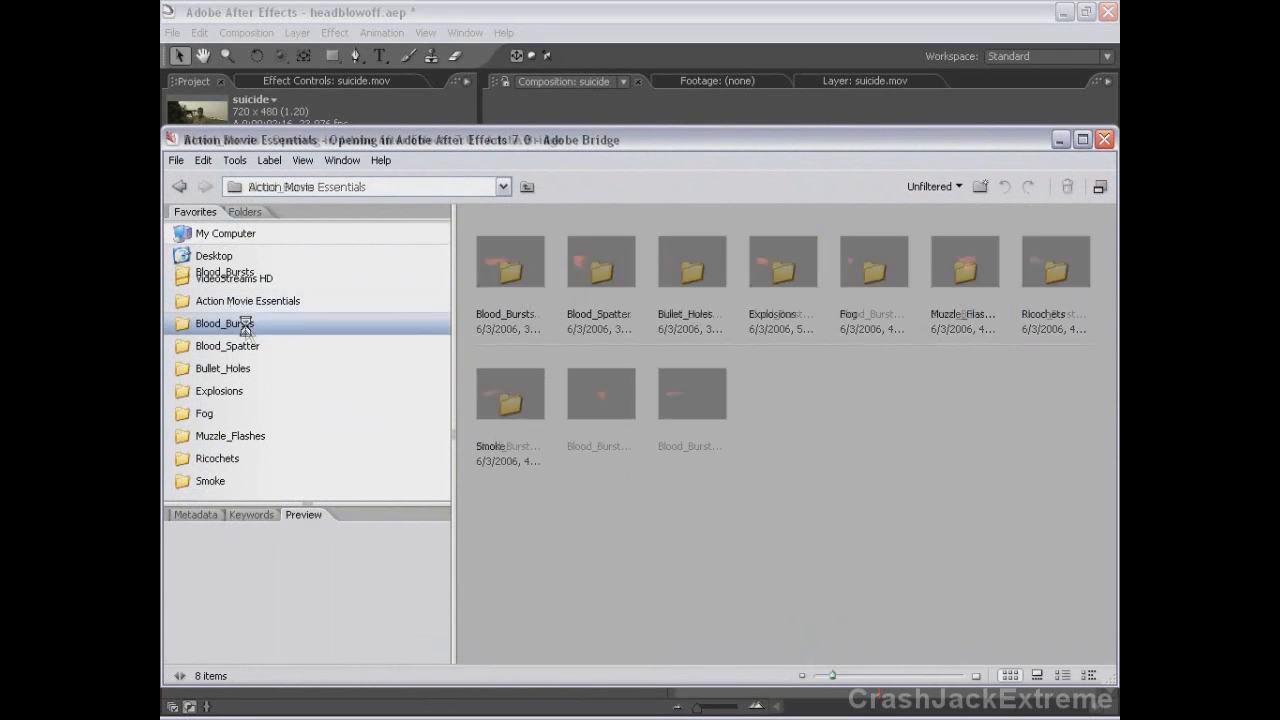
left_click(255, 346)
left_click(238, 391)
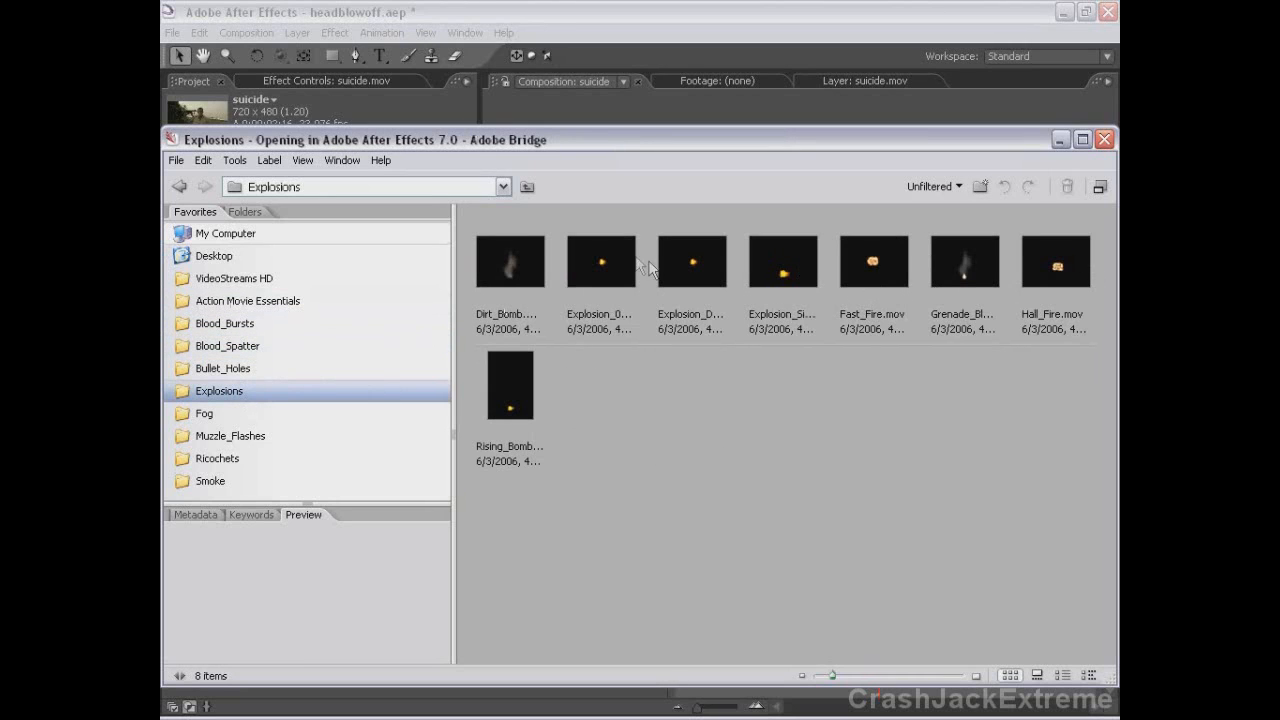
left_click(240, 328)
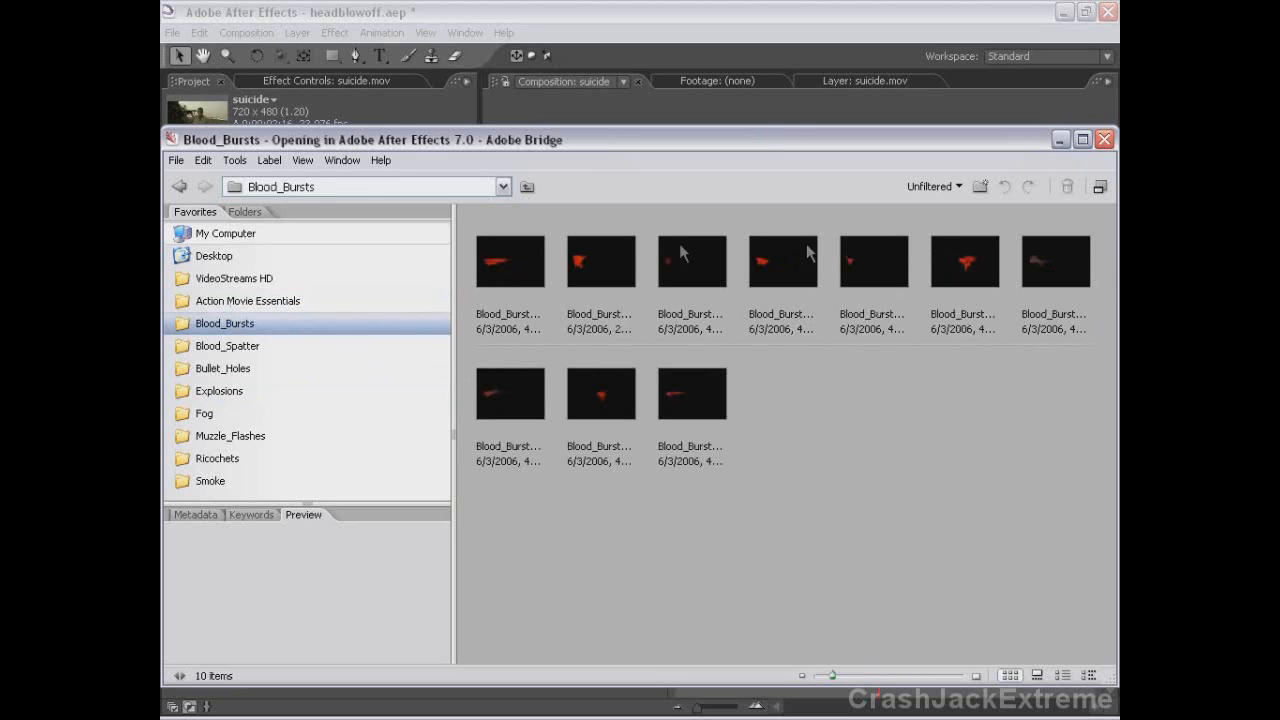
left_click(521, 266)
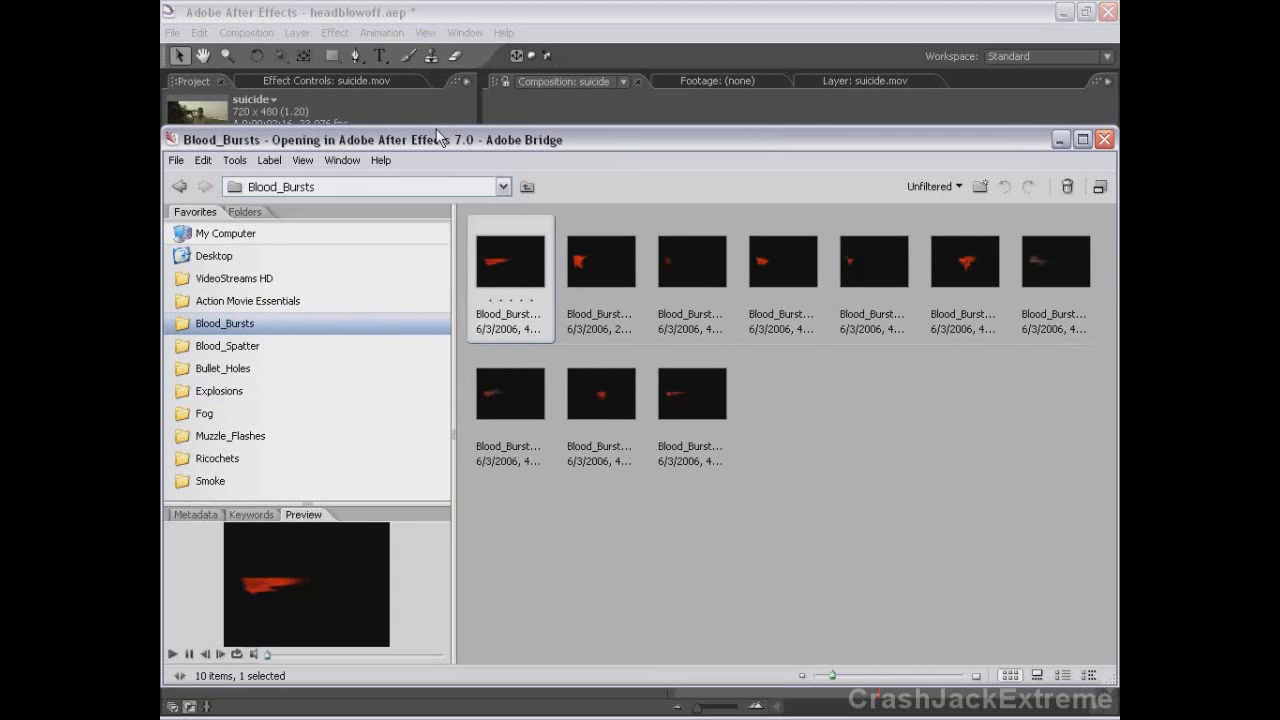
Preview the Blood_Bursts clips, import Blood_Burst_06.mov and add it as the top layer starting at 0:00:01:07
left_click(173, 652)
left_click(958, 270)
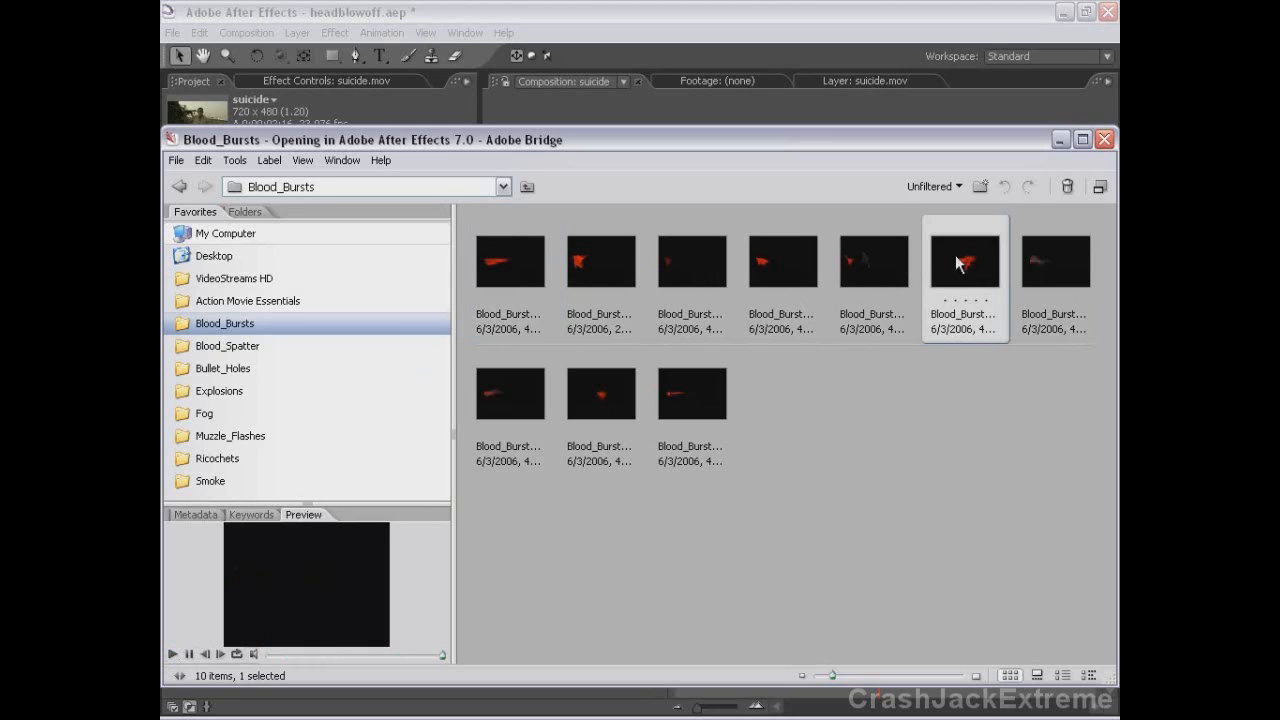
left_click(174, 654)
double_click(964, 264)
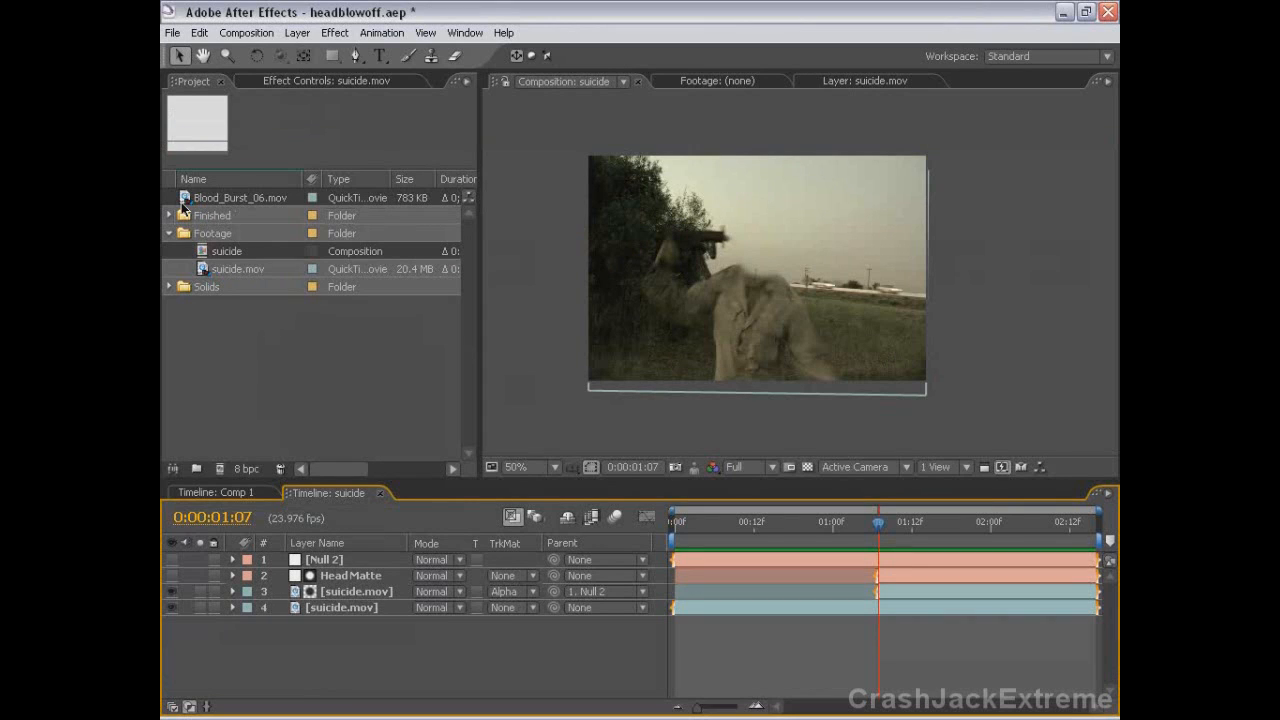
left_click_drag(185, 200, 880, 562)
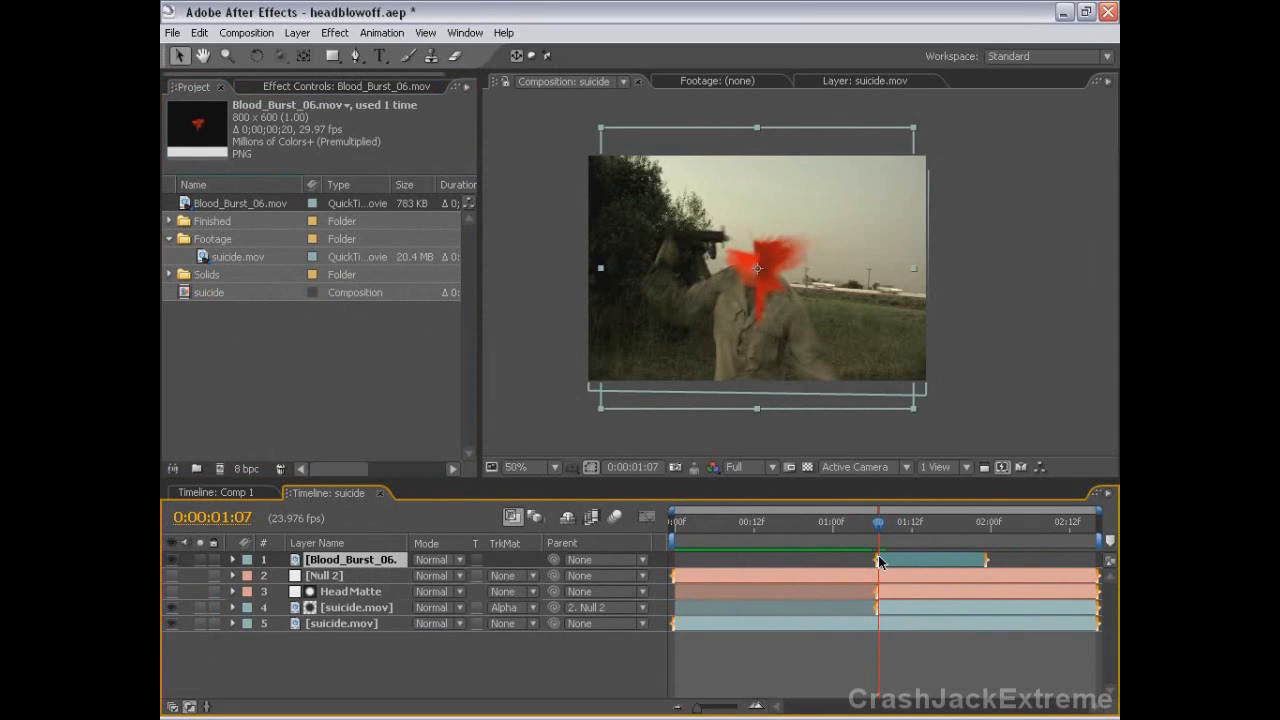
Position the blood burst over the actor's head and shift its layer to start at 0:00:01:06
left_click_drag(804, 322, 765, 300)
key("ctrl+z")
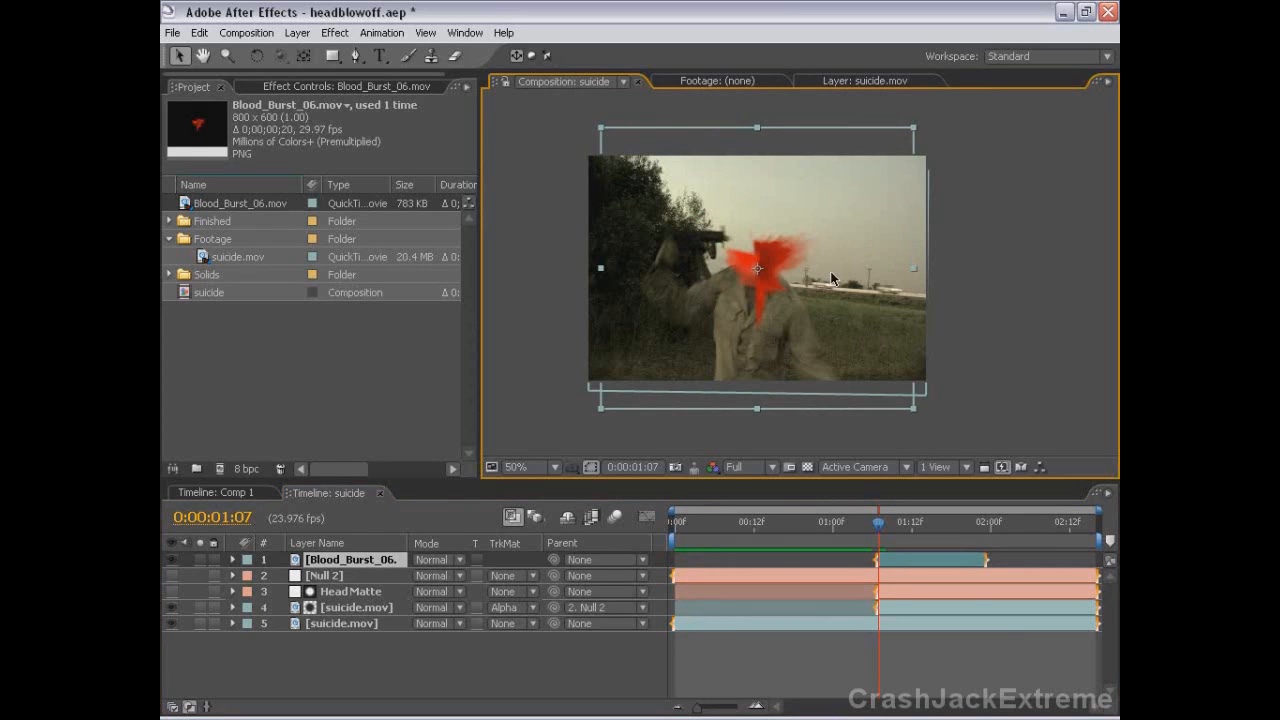
mouse_move(792, 294)
left_mouse_down()
mouse_move(775, 265)
mouse_move(783, 275)
left_mouse_up()
key("Page_Up")
left_click_drag(900, 561, 892, 561)
left_click_drag(777, 290, 785, 285)
left_click(909, 635)
left_click(898, 560)
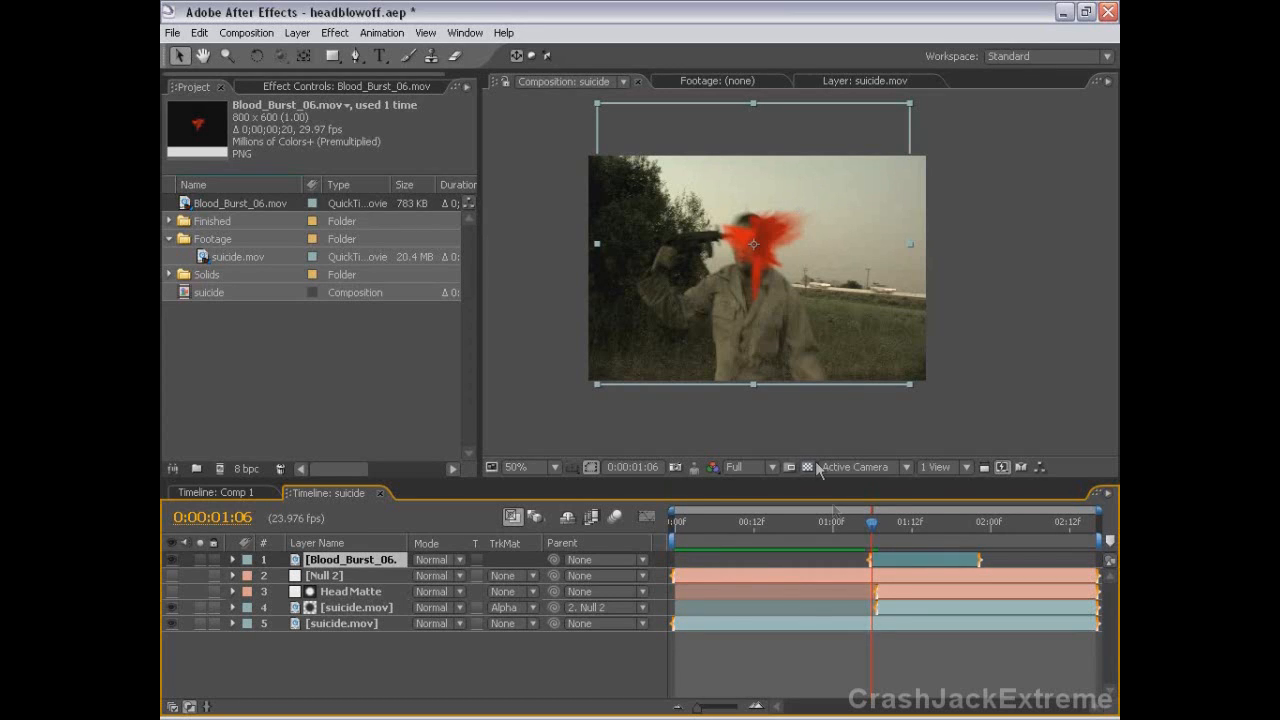
Apply the Hue/Saturation and Levels effects to the Blood_Burst_06.mov layer
left_click(768, 672)
left_click(895, 558)
left_click(336, 35)
mouse_move(385, 190)
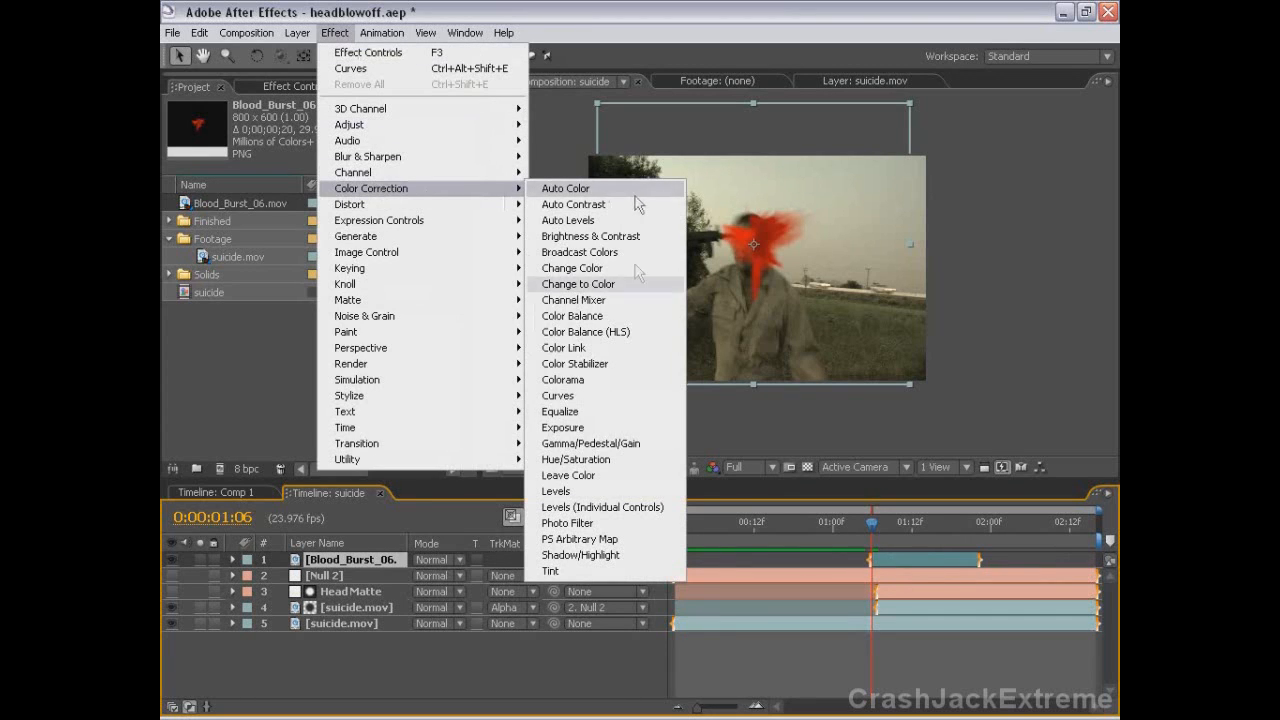
left_click(592, 479)
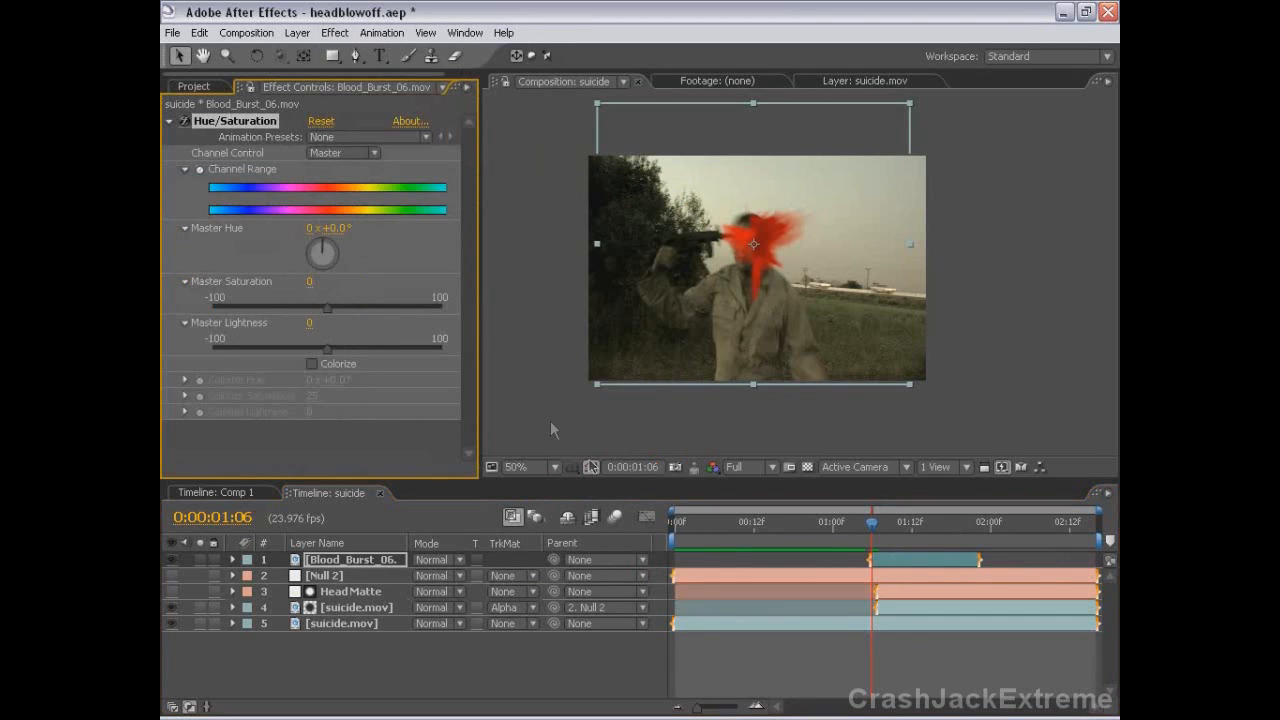
left_click(336, 33)
mouse_move(381, 193)
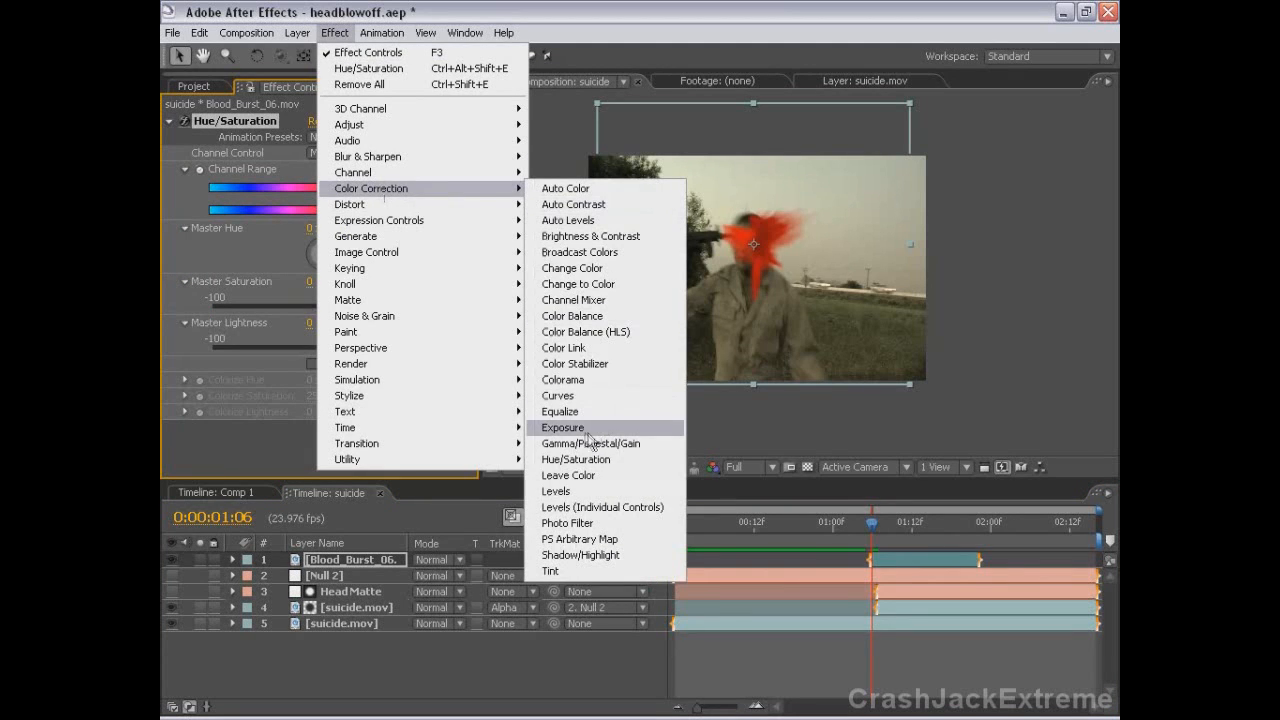
left_click(558, 491)
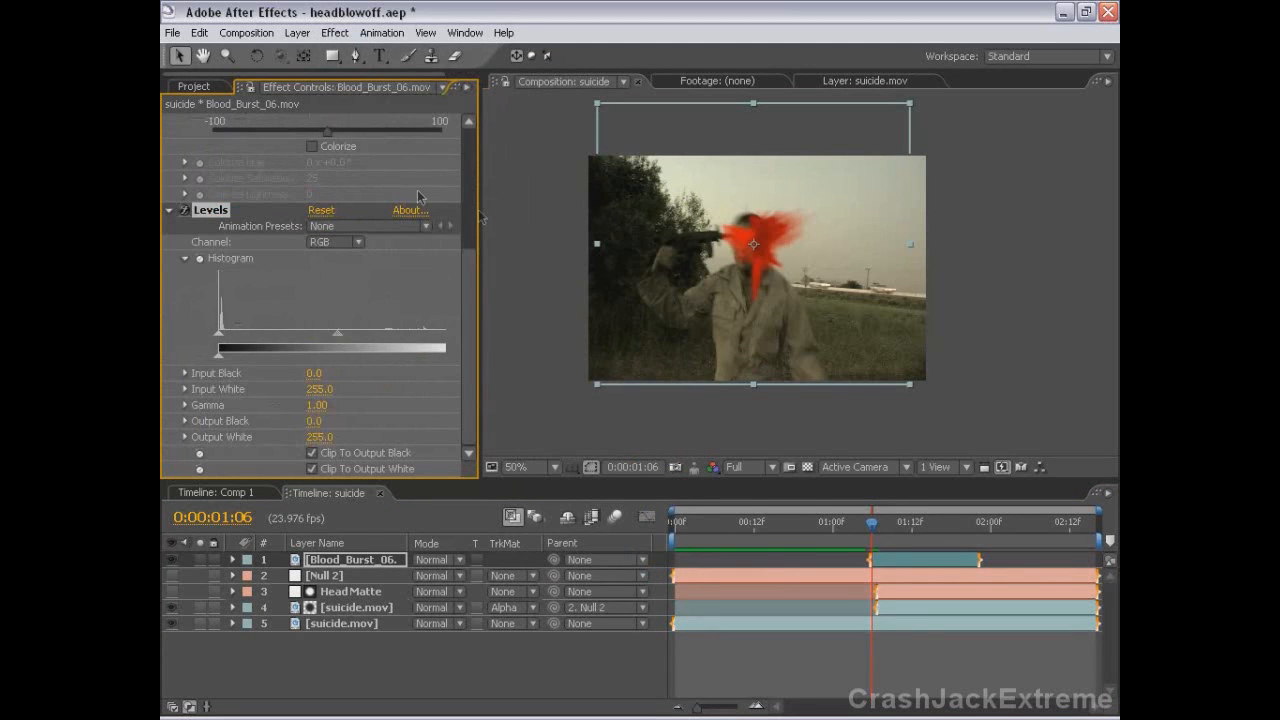
scroll(470, 284, "up", 5)
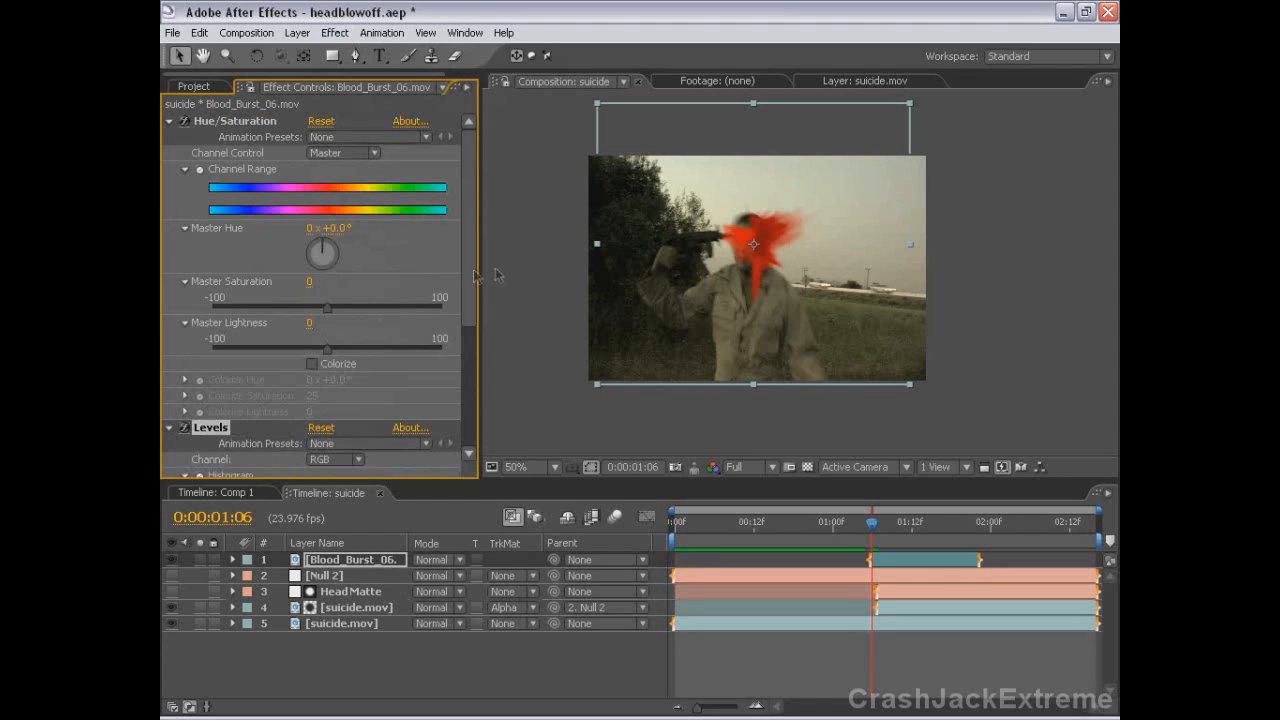
Set the blood burst's Master Saturation to -60 and Master Lightness to -30
left_click_drag(328, 308, 266, 308)
left_click(314, 281)
type("-60")
key("Return")
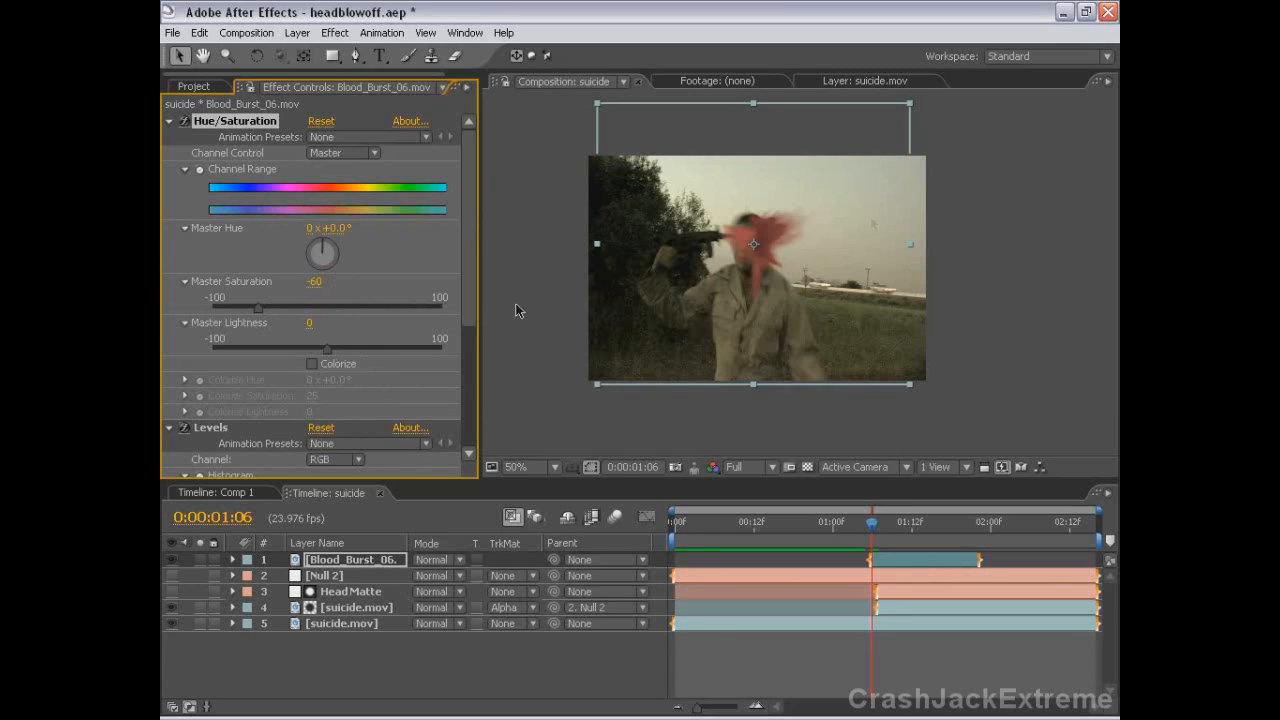
left_click(309, 322)
type("-30")
key("Return")
At frame 0:00:01:07, set the blood burst's Levels to Input Black 61 and Input White 227
key("Page_Down")
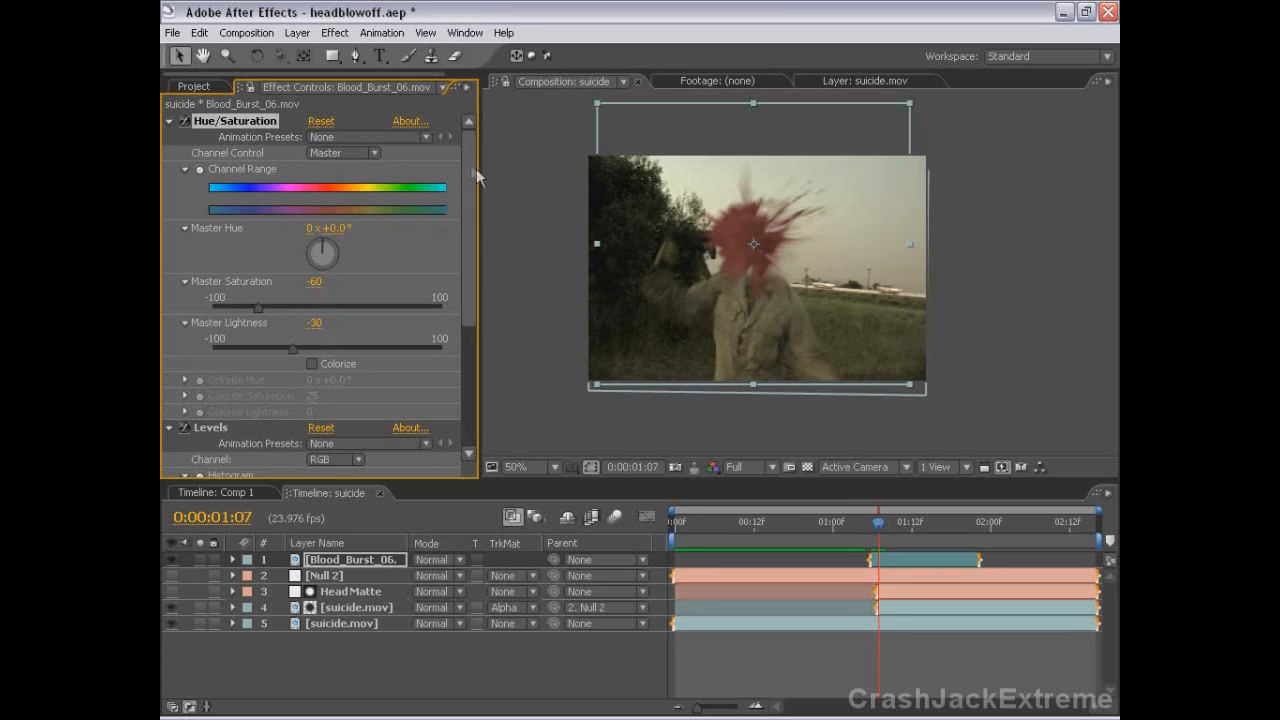
left_click_drag(474, 170, 487, 328)
left_click_drag(222, 338, 276, 340)
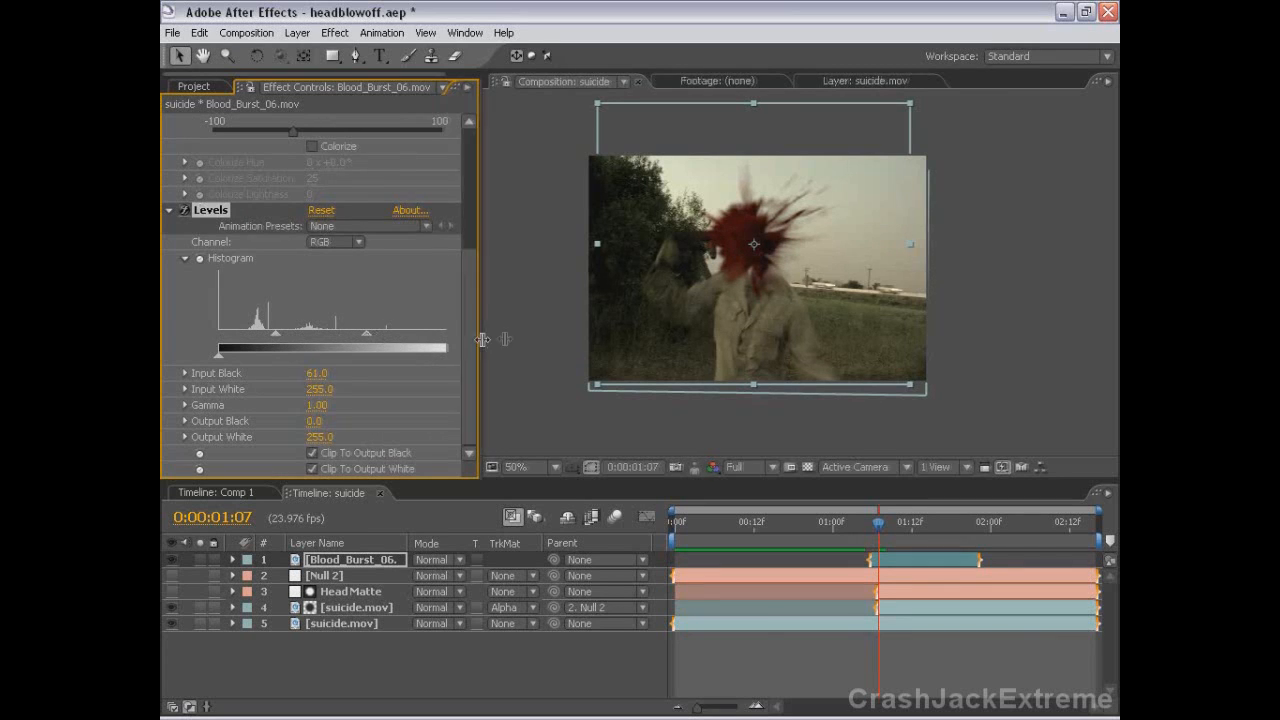
left_click_drag(486, 345, 566, 345)
left_click_drag(457, 338, 432, 338)
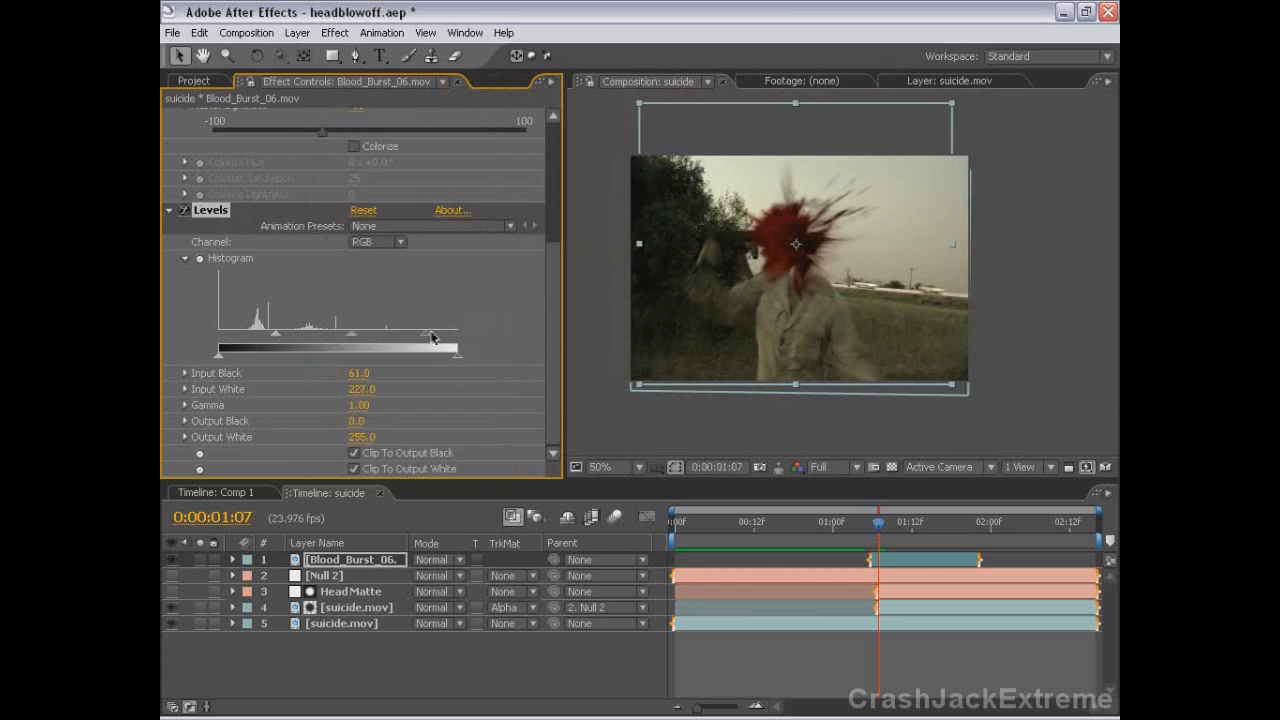
scroll(914, 337, "up", 1)
key("space")
left_click_drag(774, 308, 877, 355)
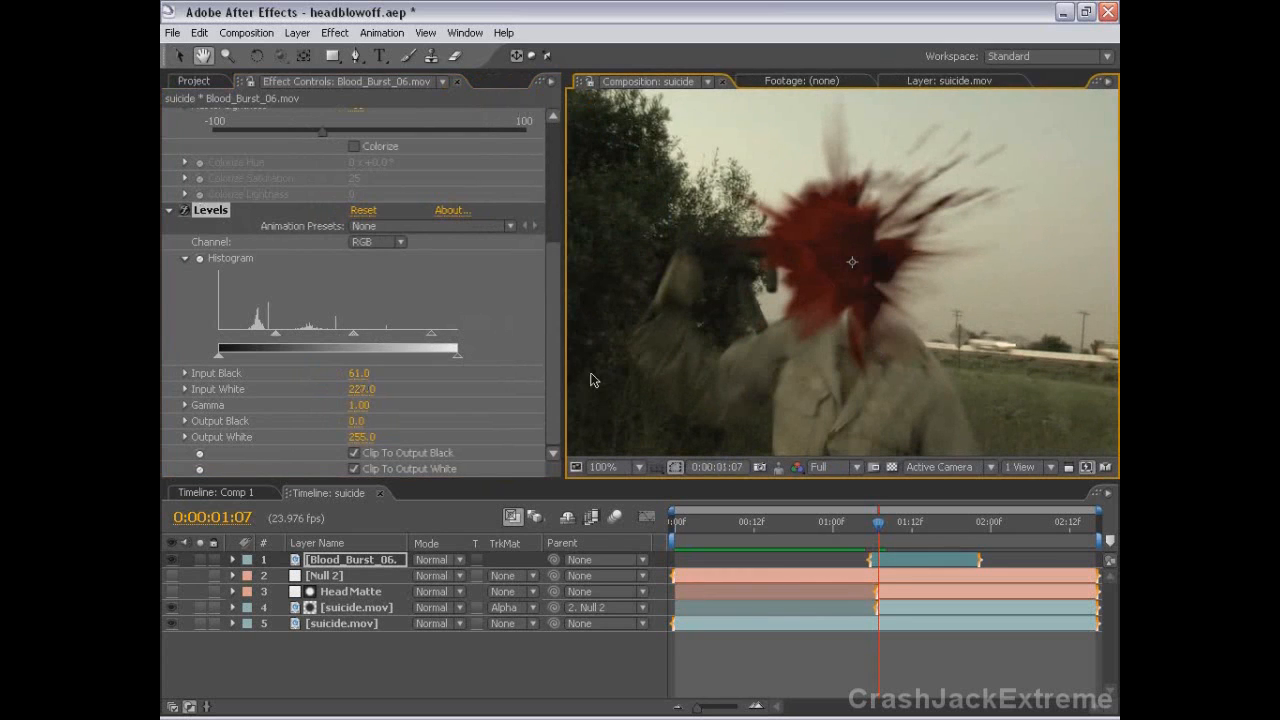
Lower the blood burst's Master Saturation further to -65
left_click_drag(551, 255, 547, 160)
left_click(361, 239)
type("-65")
key("Return")
Inspect the blood burst's colour against the footage up close and full size, and preview the composition
scroll(737, 255, "down", 2)
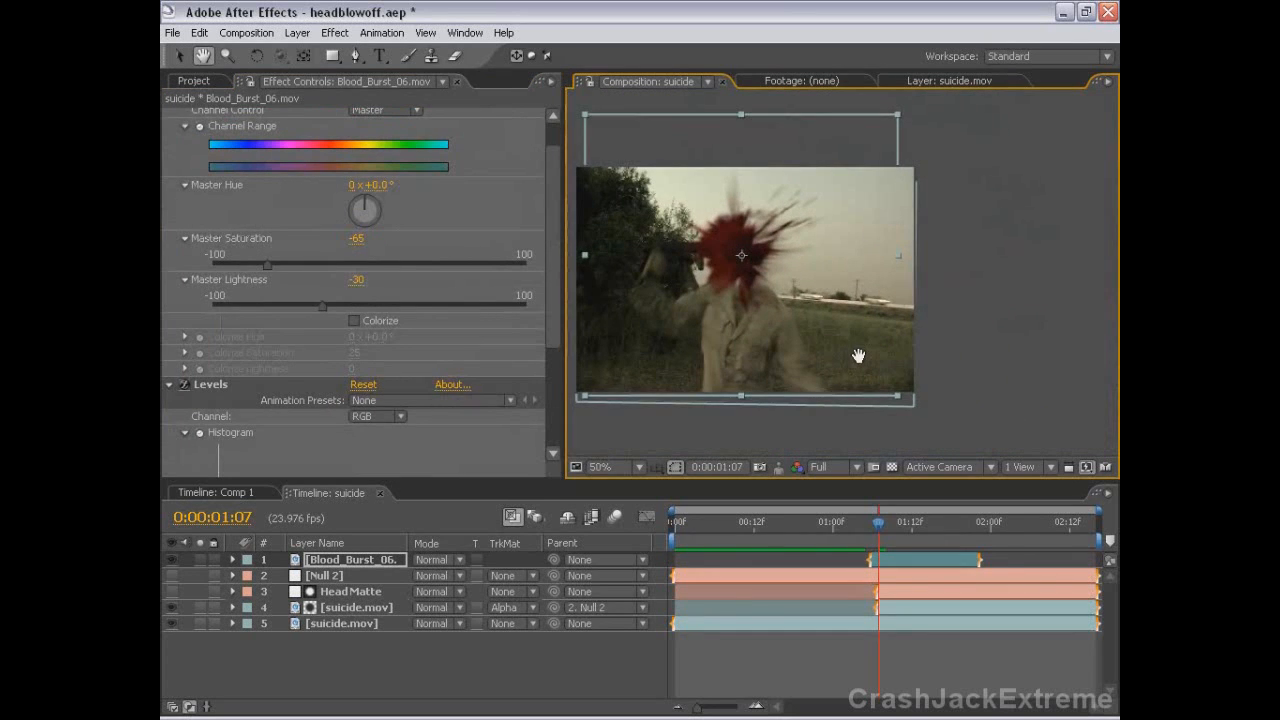
key("grave")
scroll(806, 345, "up", 1)
left_click_drag(502, 454, 649, 420)
key("grave")
scroll(740, 345, "down", 1)
left_click_drag(839, 285, 820, 304)
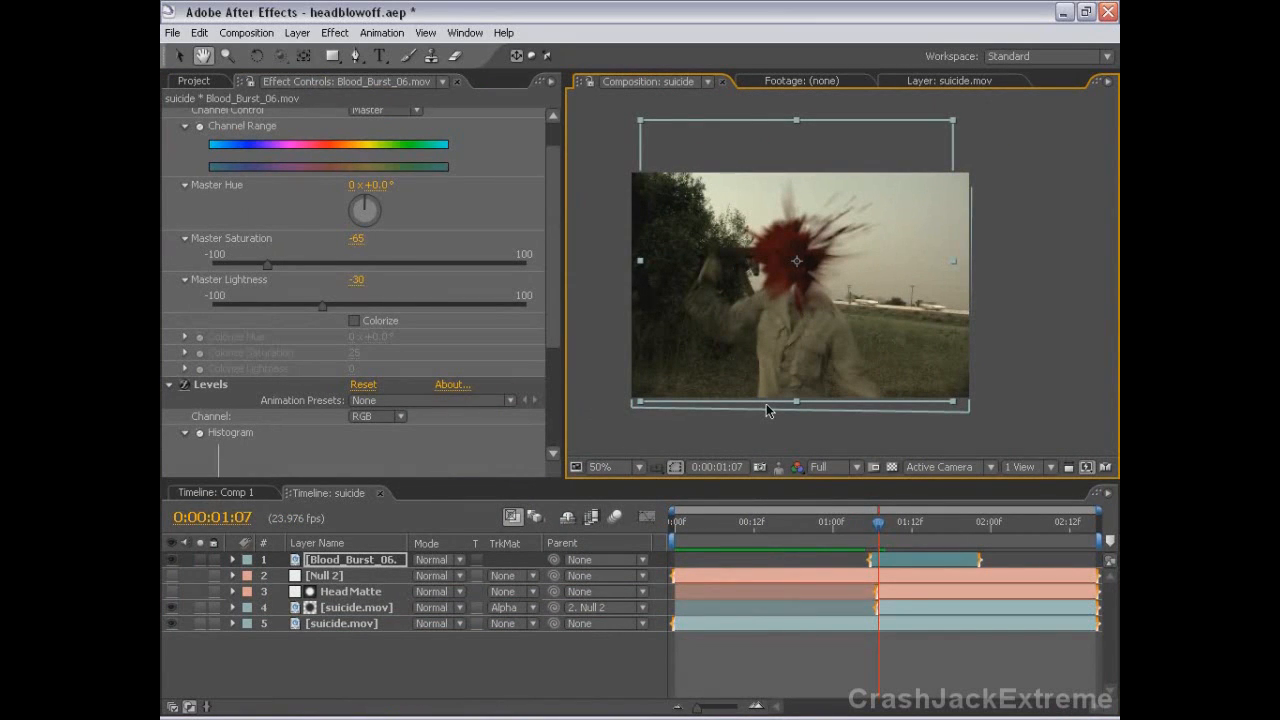
scroll(803, 347, "up", 2)
left_click_drag(796, 281, 839, 285)
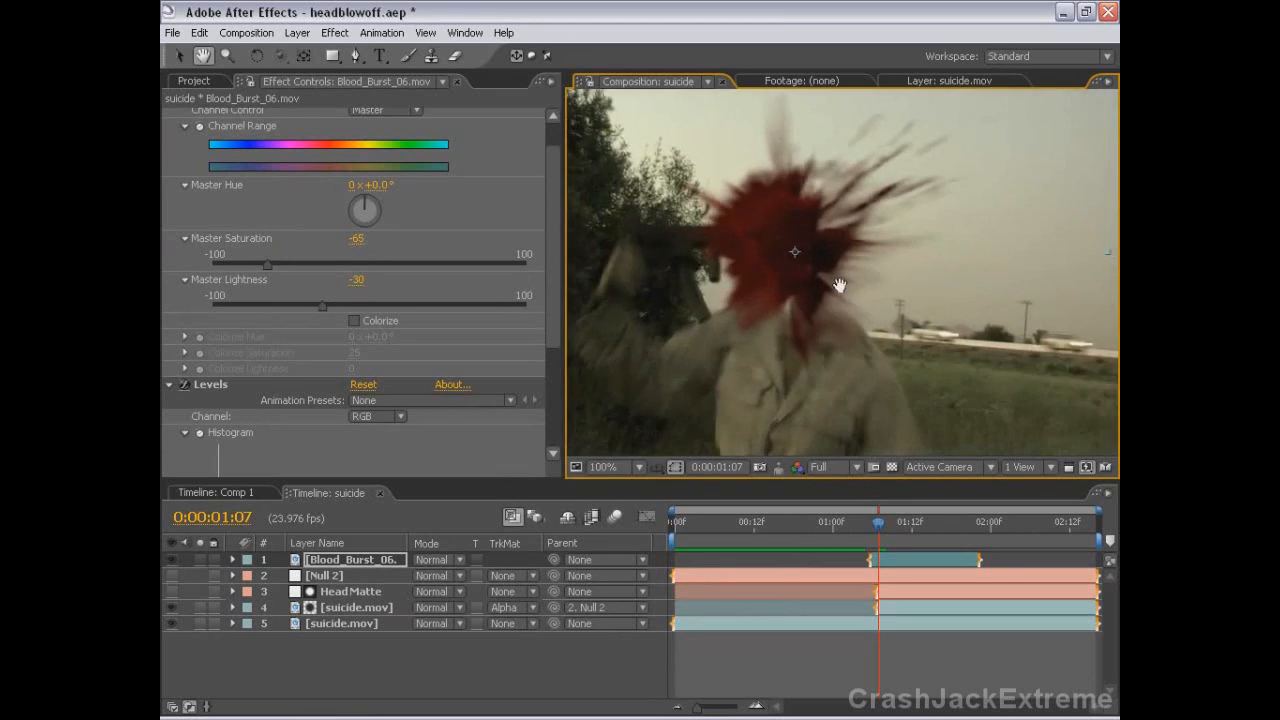
scroll(839, 285, "down", 2)
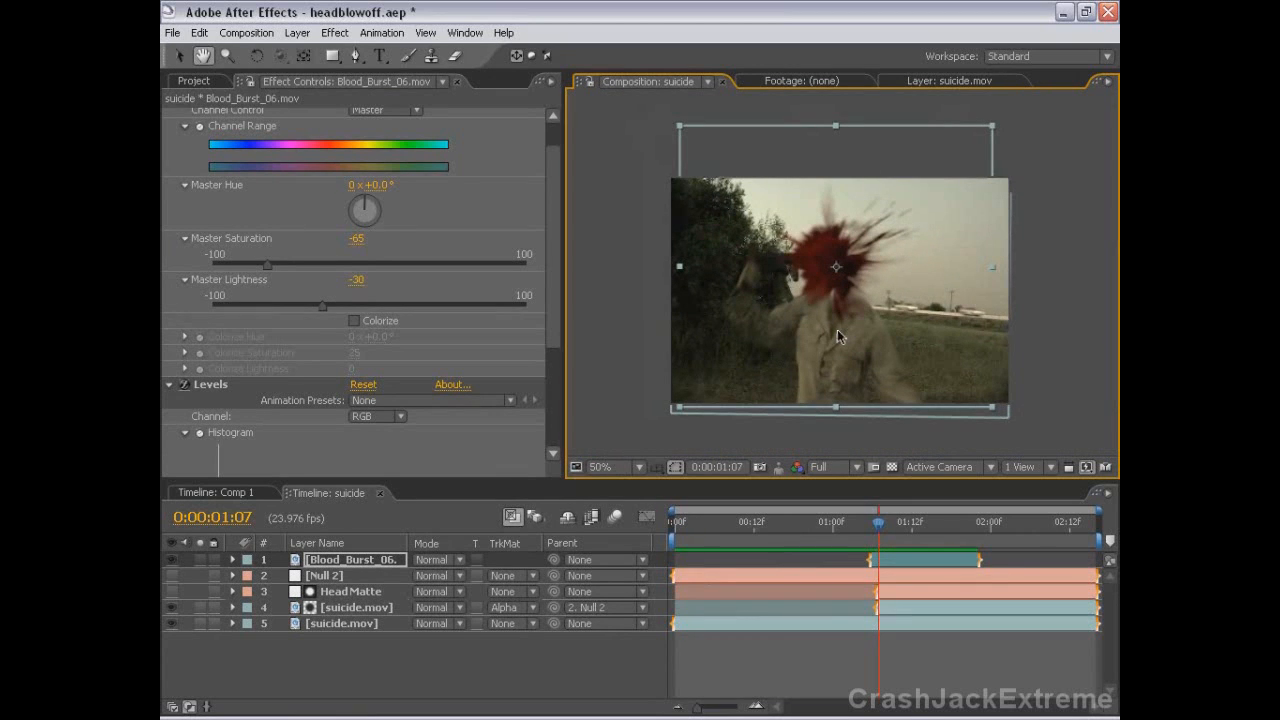
key("KP_0")
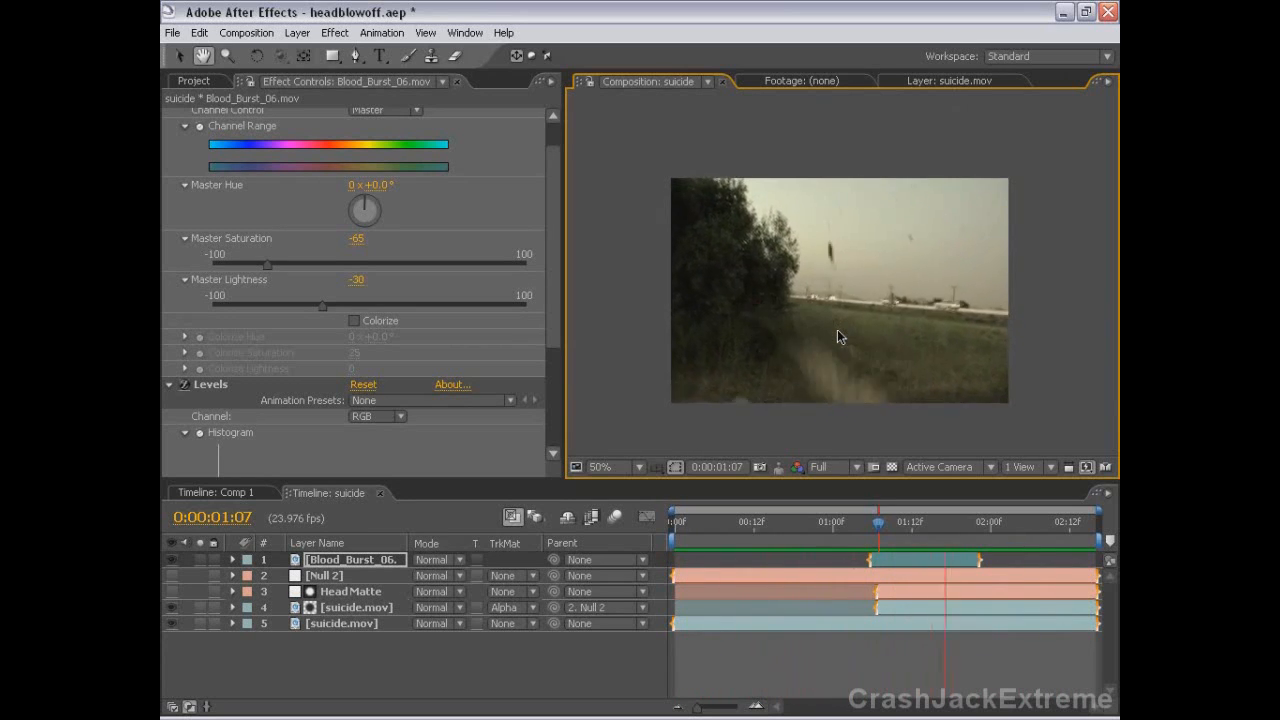
key("space")
Nudge the blood burst slightly away from the gun on the actor's head
left_click_drag(879, 522, 878, 520)
key("v")
left_click_drag(848, 302, 862, 302)
key("space")
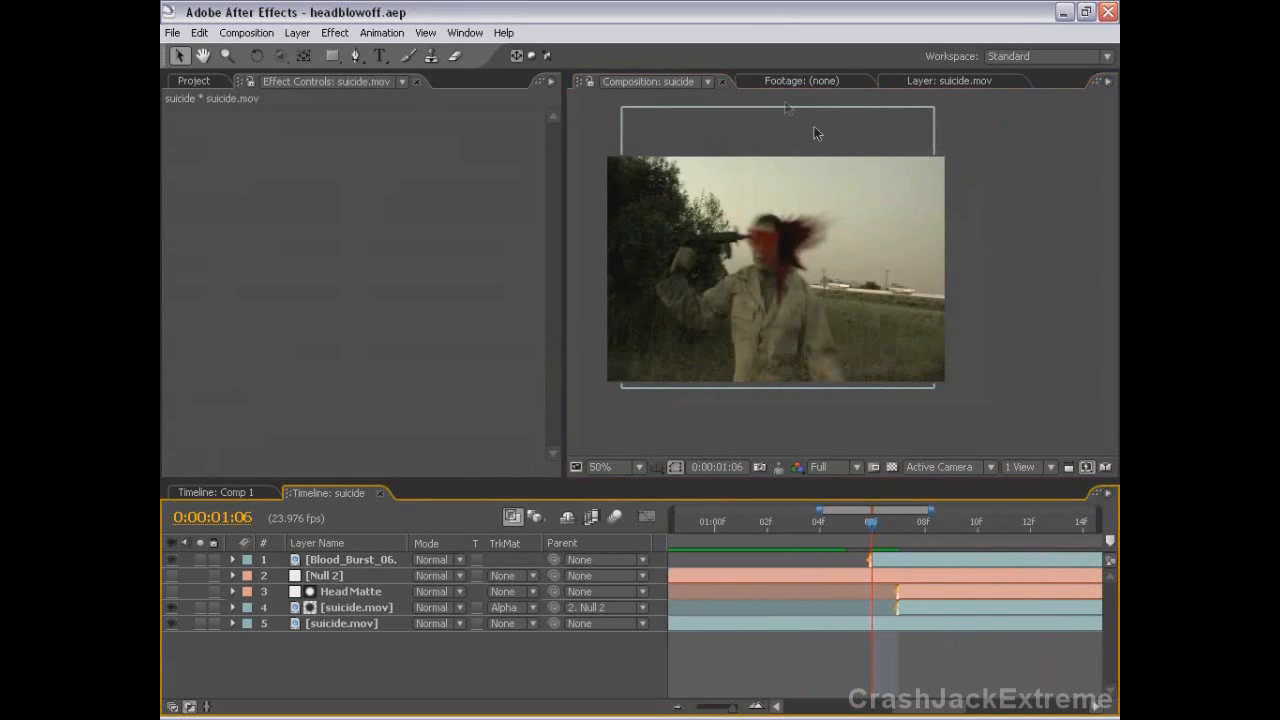
Browse the Muzzle_Flashes folder in Adobe Bridge and import 9mm_01.mov into the After Effects project
left_click(172, 32)
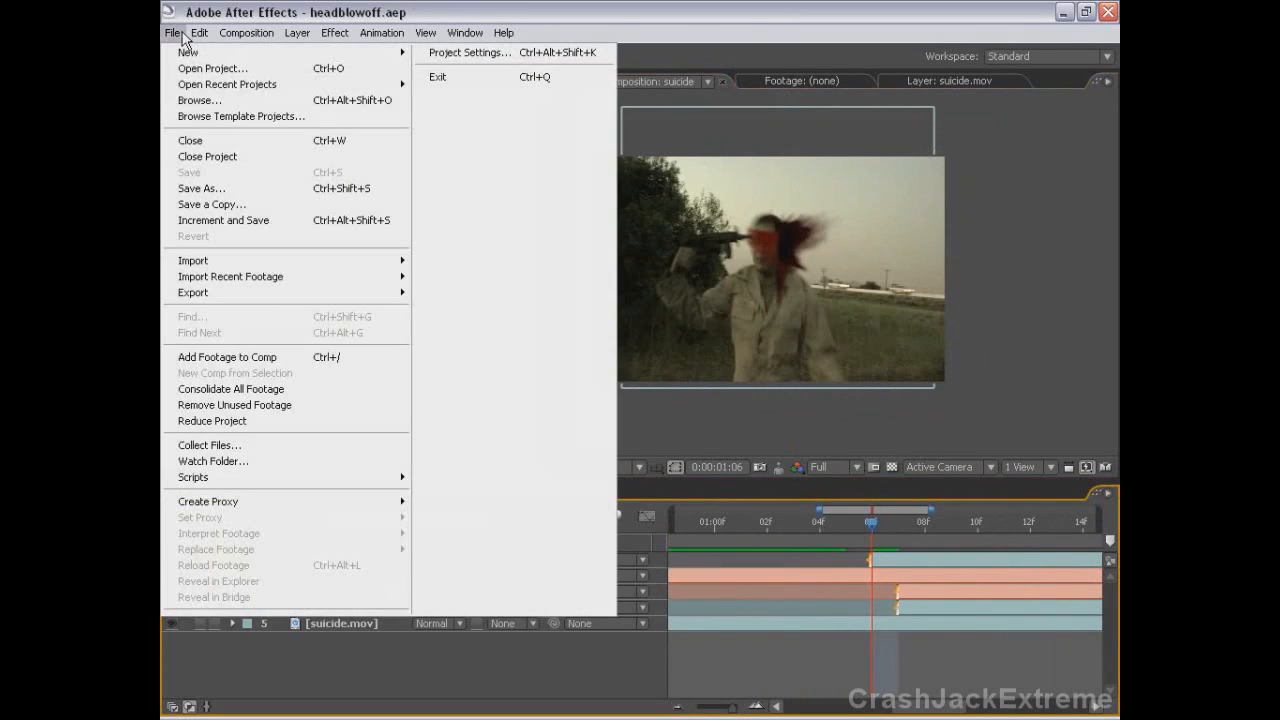
left_click(180, 103)
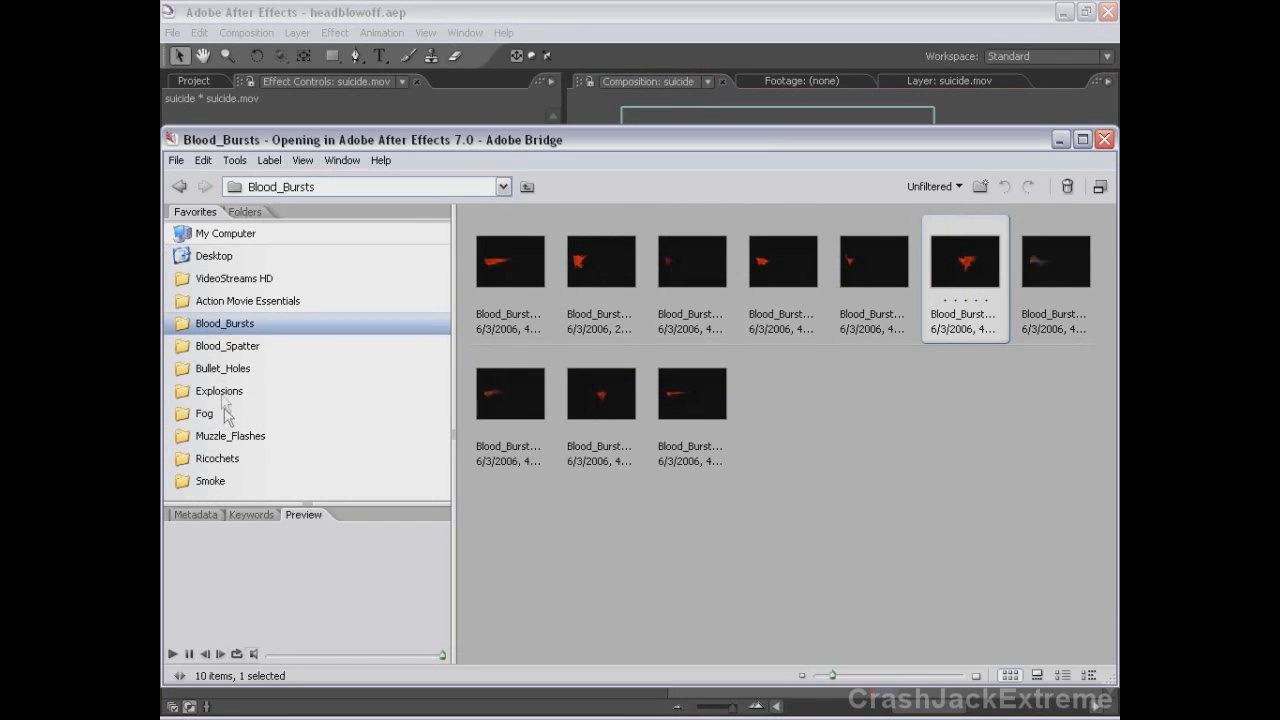
left_click(231, 437)
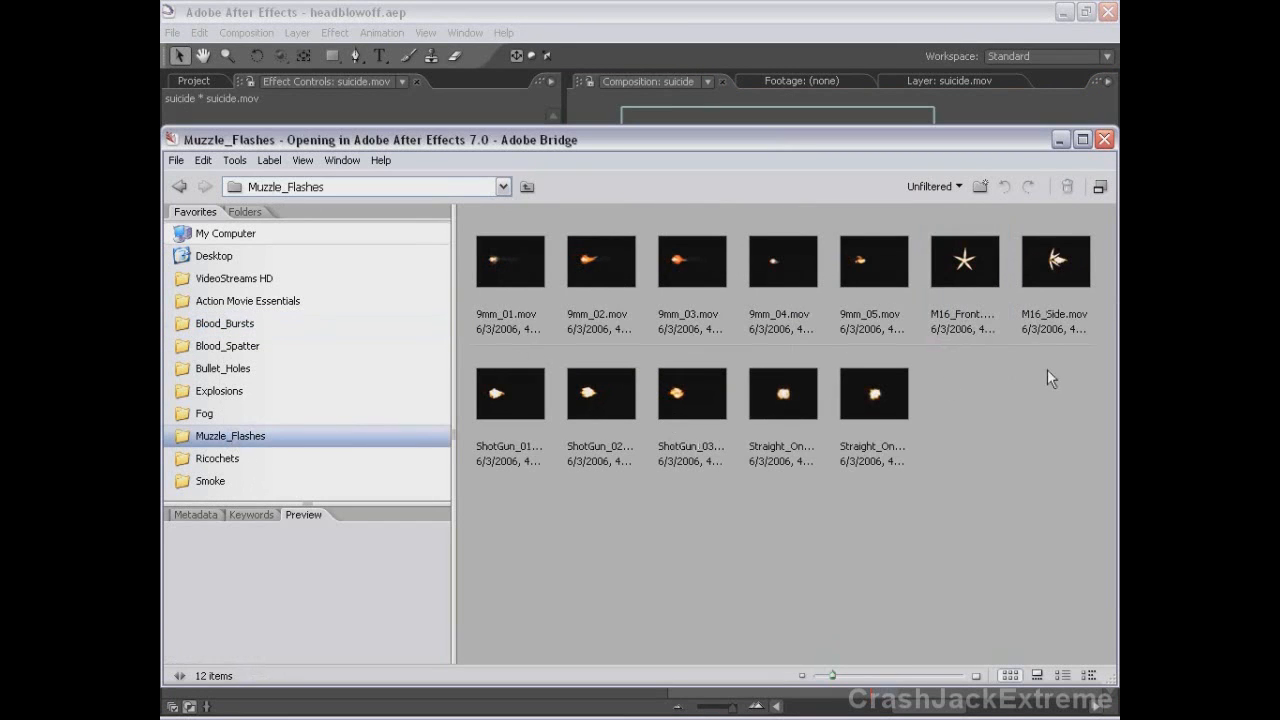
left_click(503, 264)
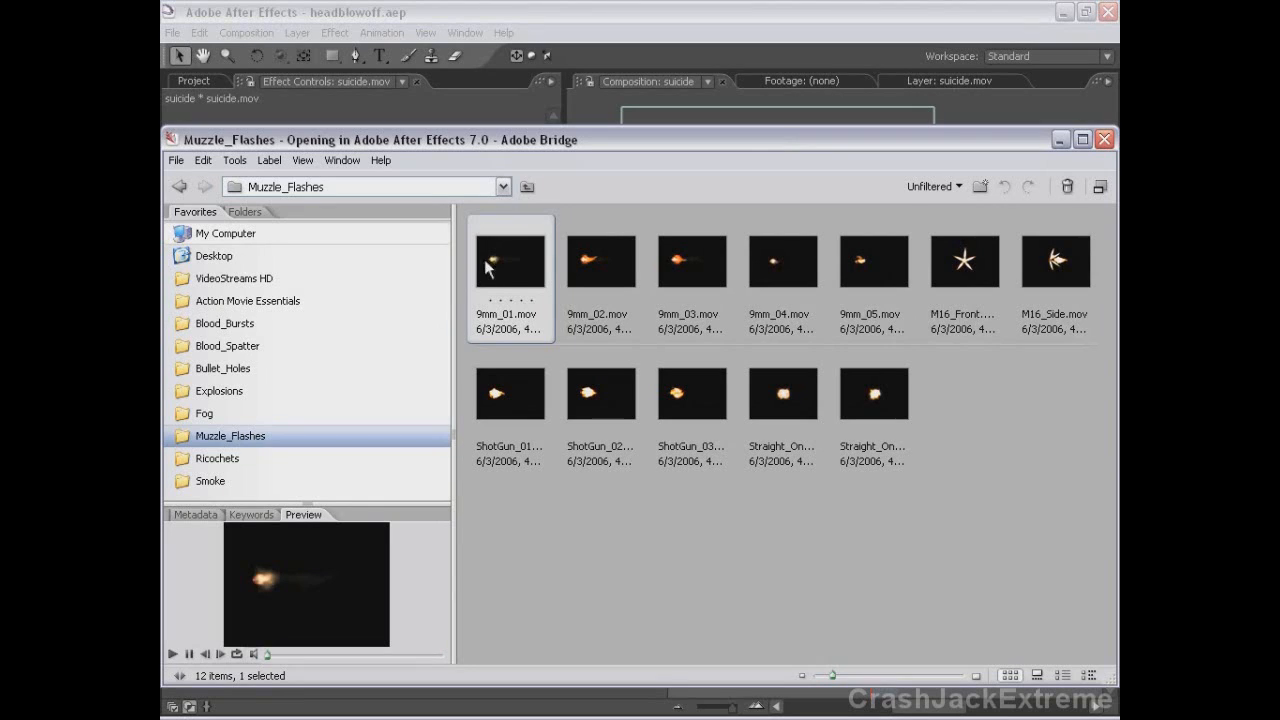
double_click(506, 263)
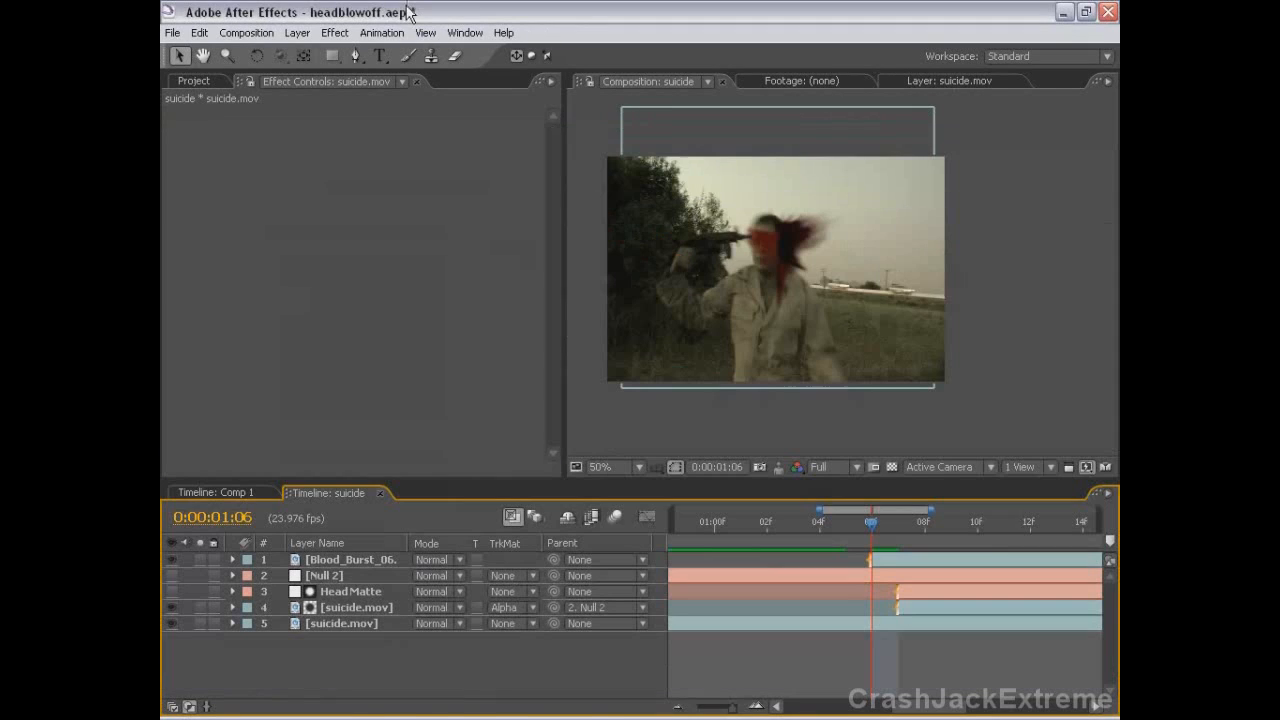
Add 9mm_01.mov as the top layer at 0:00:01:06, scale it down and align the flash with the gun's muzzle
left_click(200, 82)
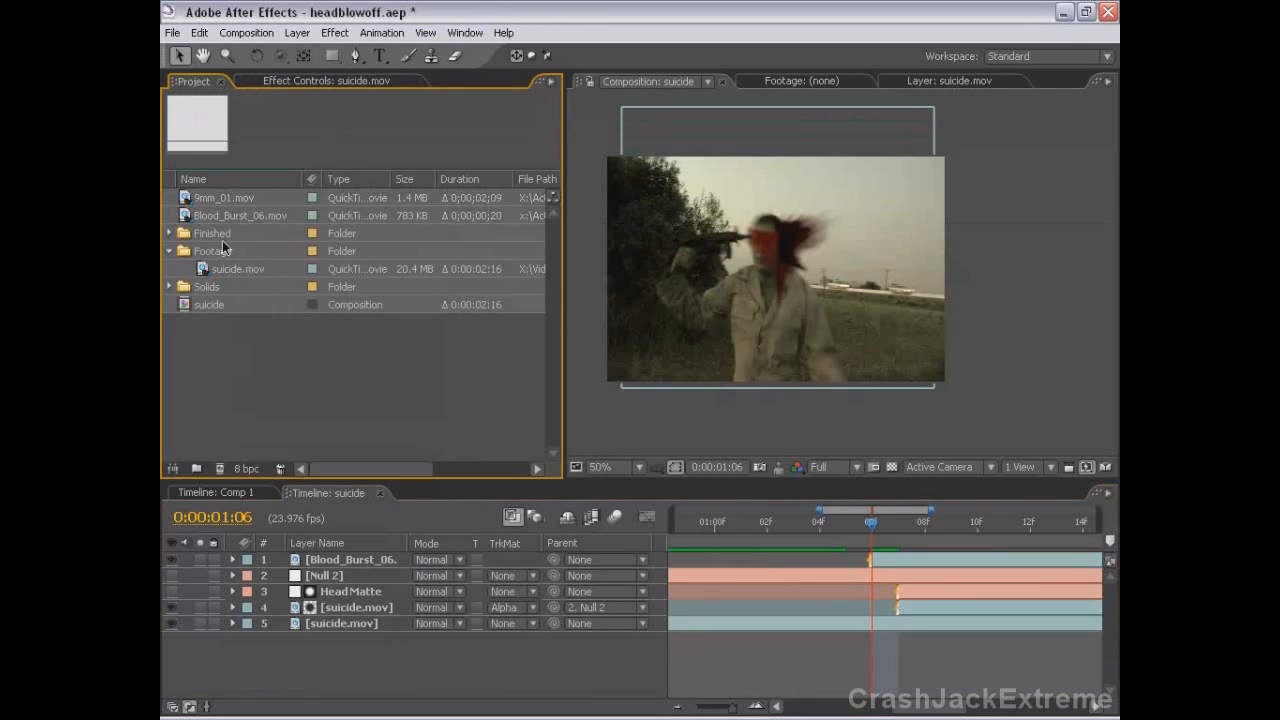
left_click_drag(195, 199, 878, 558)
left_click_drag(679, 289, 742, 248)
left_click_drag(999, 386, 948, 340)
left_click_drag(874, 286, 839, 286)
scroll(839, 286, "up", 1)
left_click_drag(768, 303, 788, 316)
left_click_drag(686, 268, 690, 268)
scroll(687, 262, "down", 2)
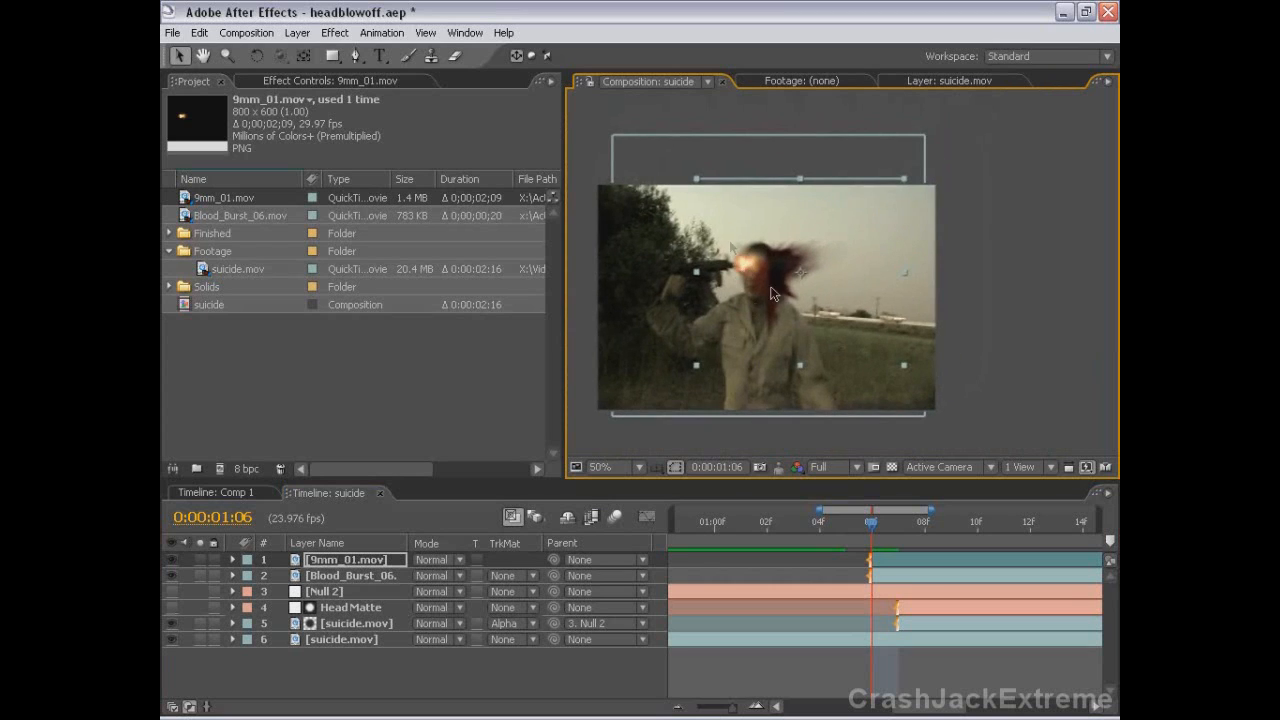
Apply Linear Wipe to the muzzle flash with a -90° wipe angle, 77% transition completion and a feather of 16
left_click(335, 32)
mouse_move(400, 443)
left_click(597, 636)
mouse_move(366, 147)
left_mouse_down()
mouse_move(385, 148)
mouse_move(373, 150)
left_mouse_up()
left_click(376, 163)
type("-90")
key("Return")
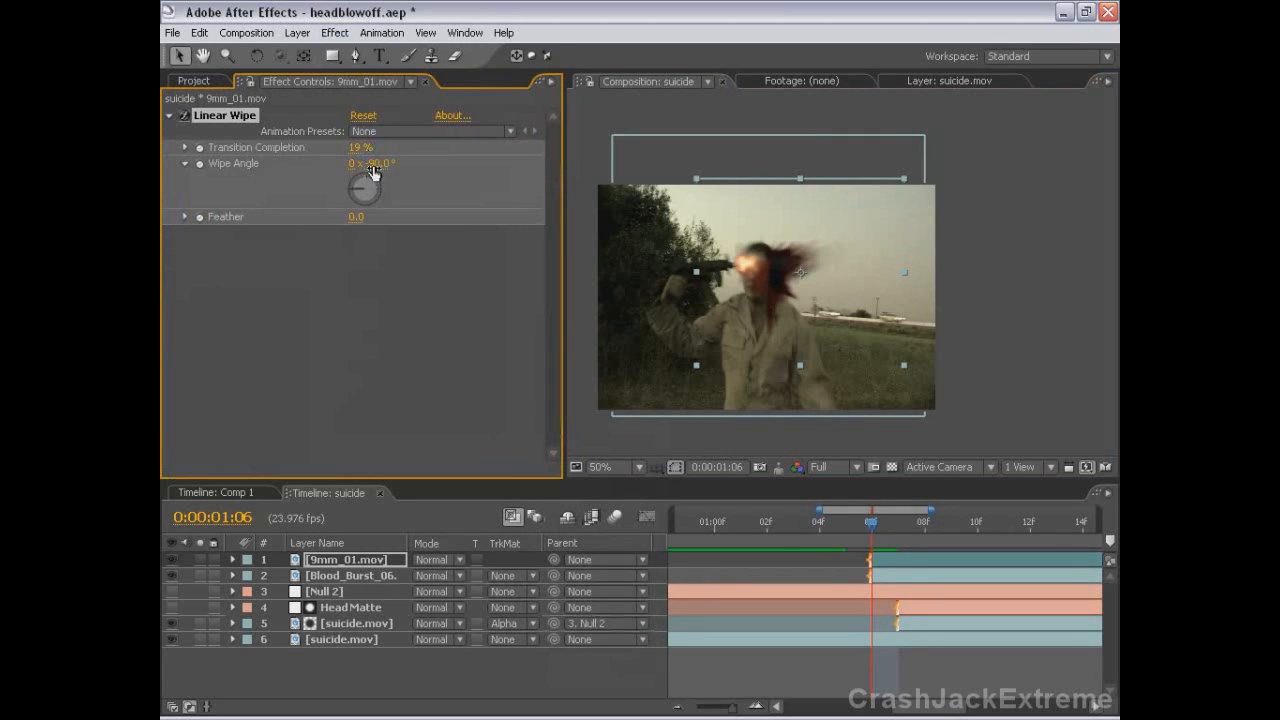
left_click_drag(335, 148, 388, 149)
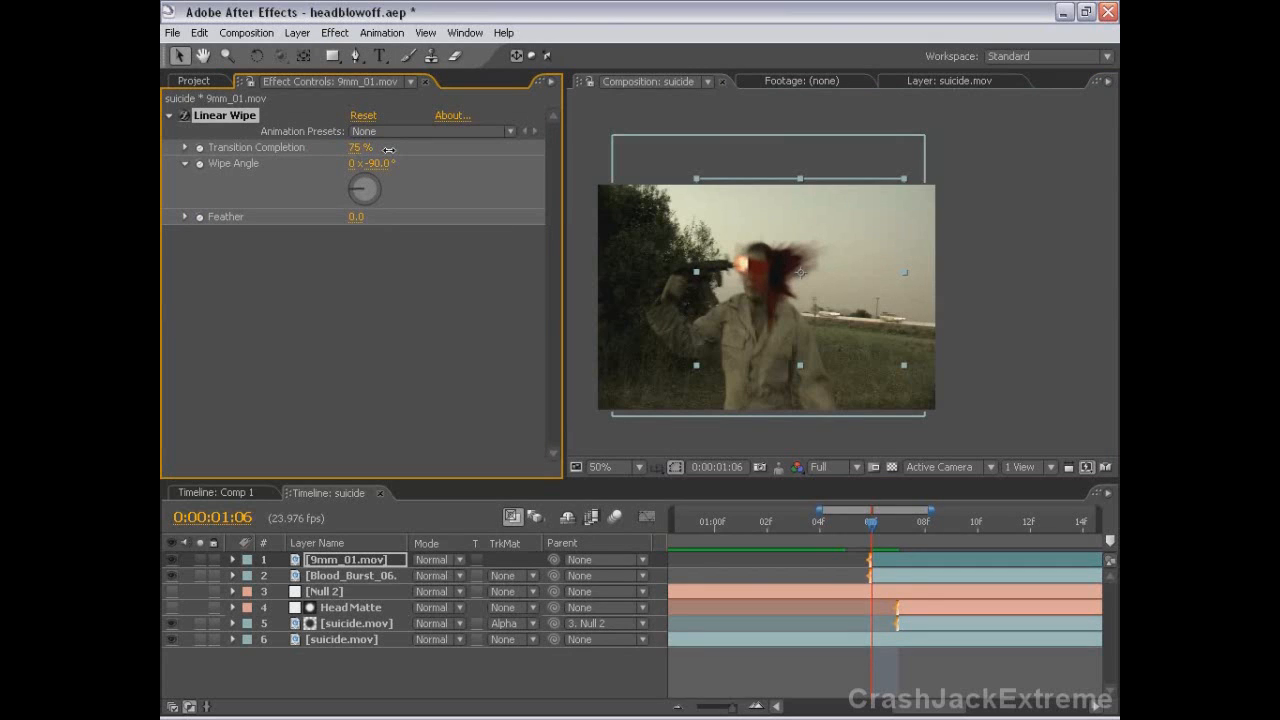
scroll(708, 320, "up", 2)
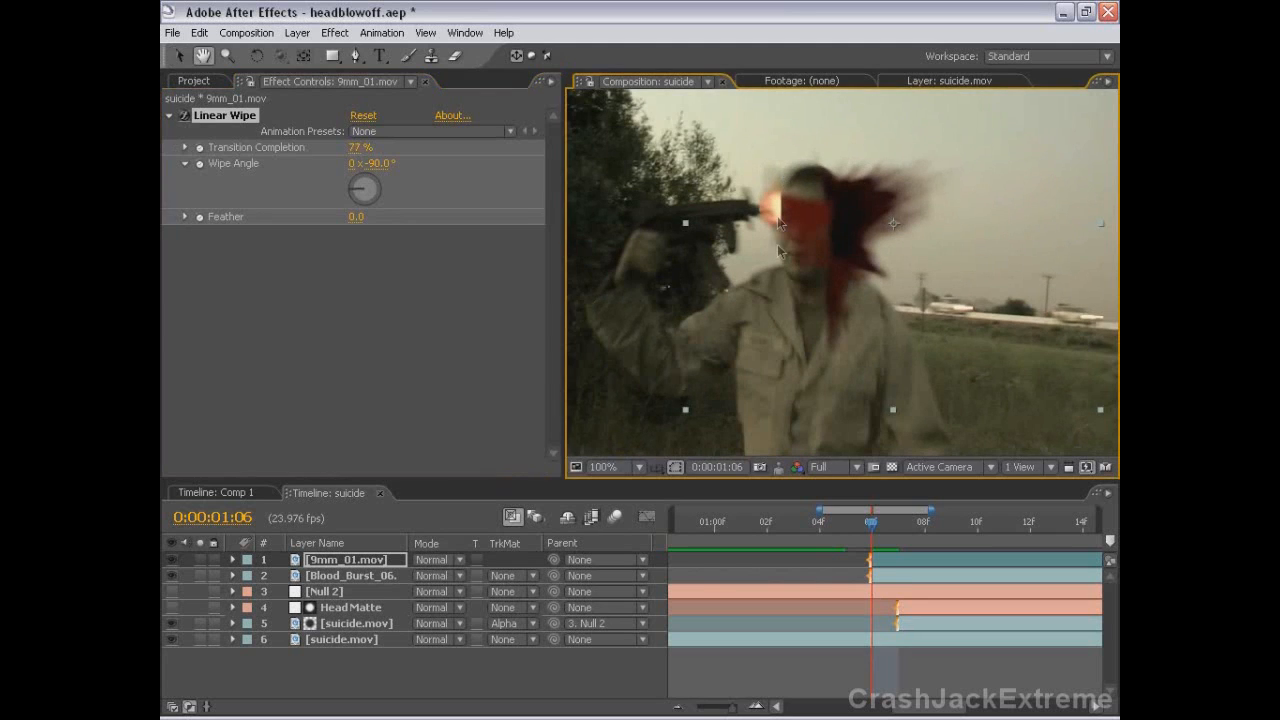
mouse_move(356, 217)
left_mouse_down()
mouse_move(370, 217)
mouse_move(358, 217)
left_mouse_up()
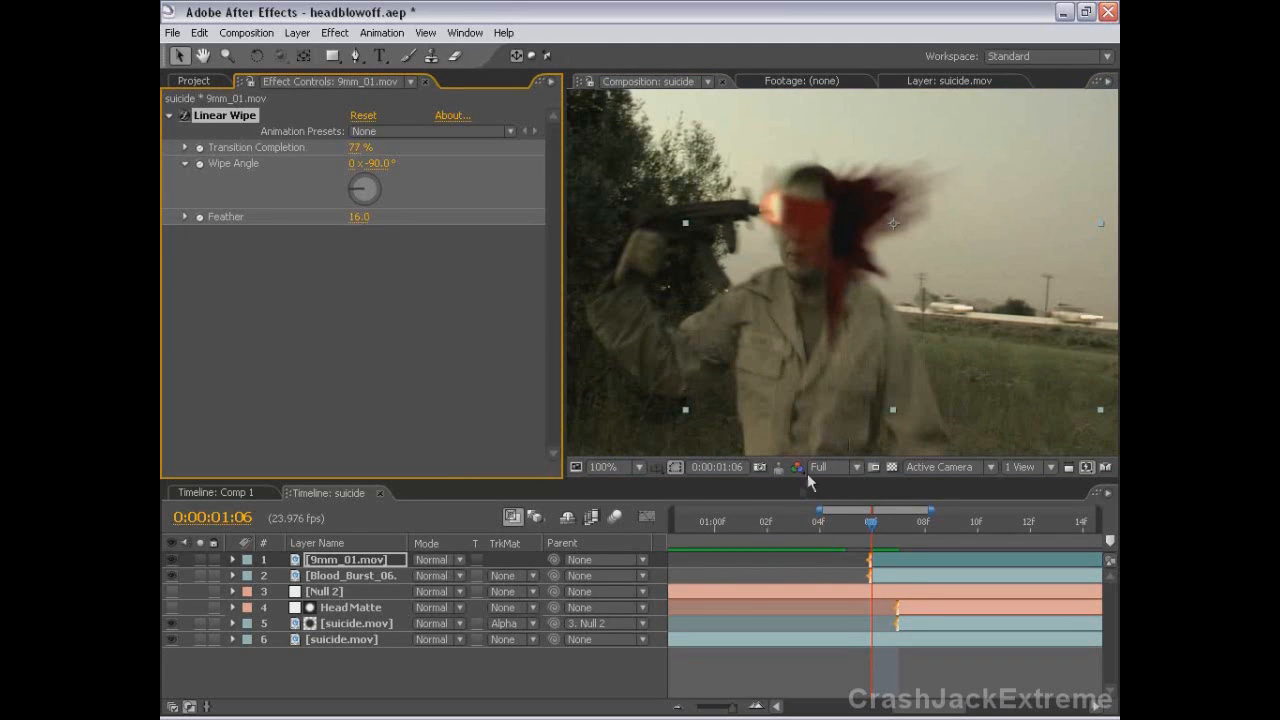
Set the muzzle flash layer's blending mode to Add and compare 0:00:01:06 with the preceding frame
left_click(428, 563)
left_click(427, 337)
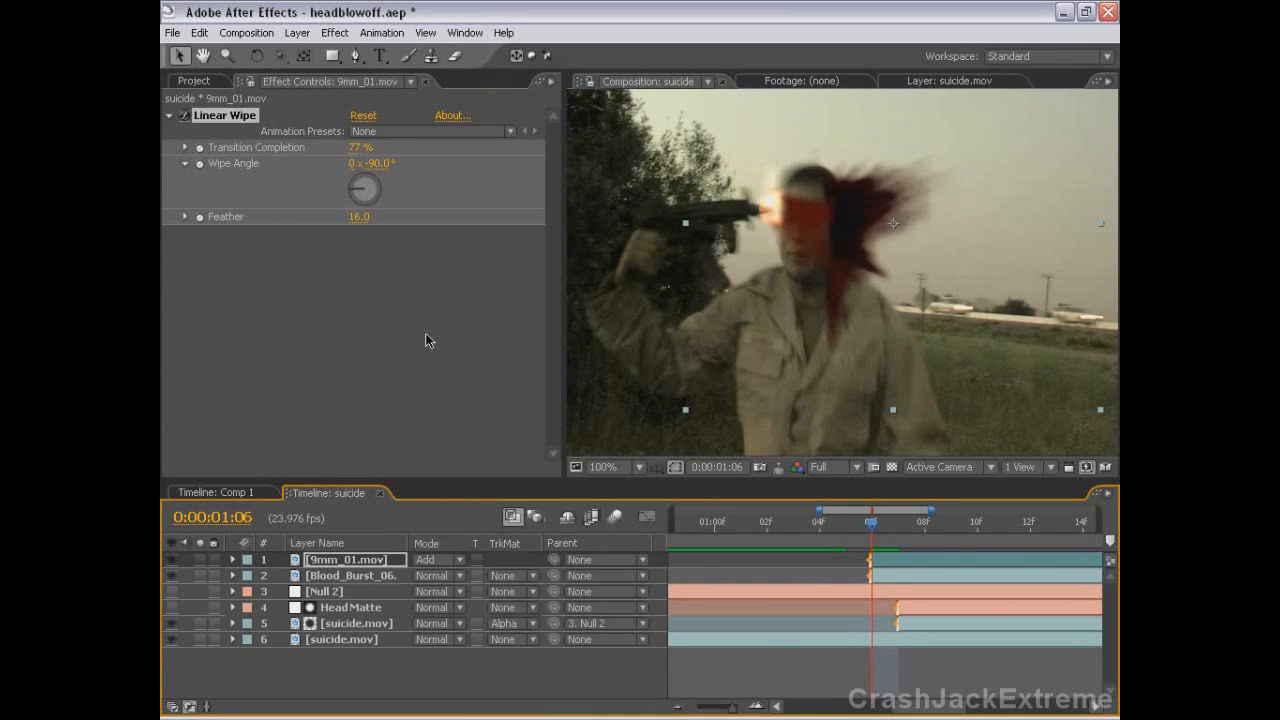
key("Page_Up")
key("Page_Down")
key("Page_Up")
key("Page_Down")
Set the muzzle flash's Linear Wipe feather to 28 and transition completion to 75%
left_click_drag(357, 217, 367, 216)
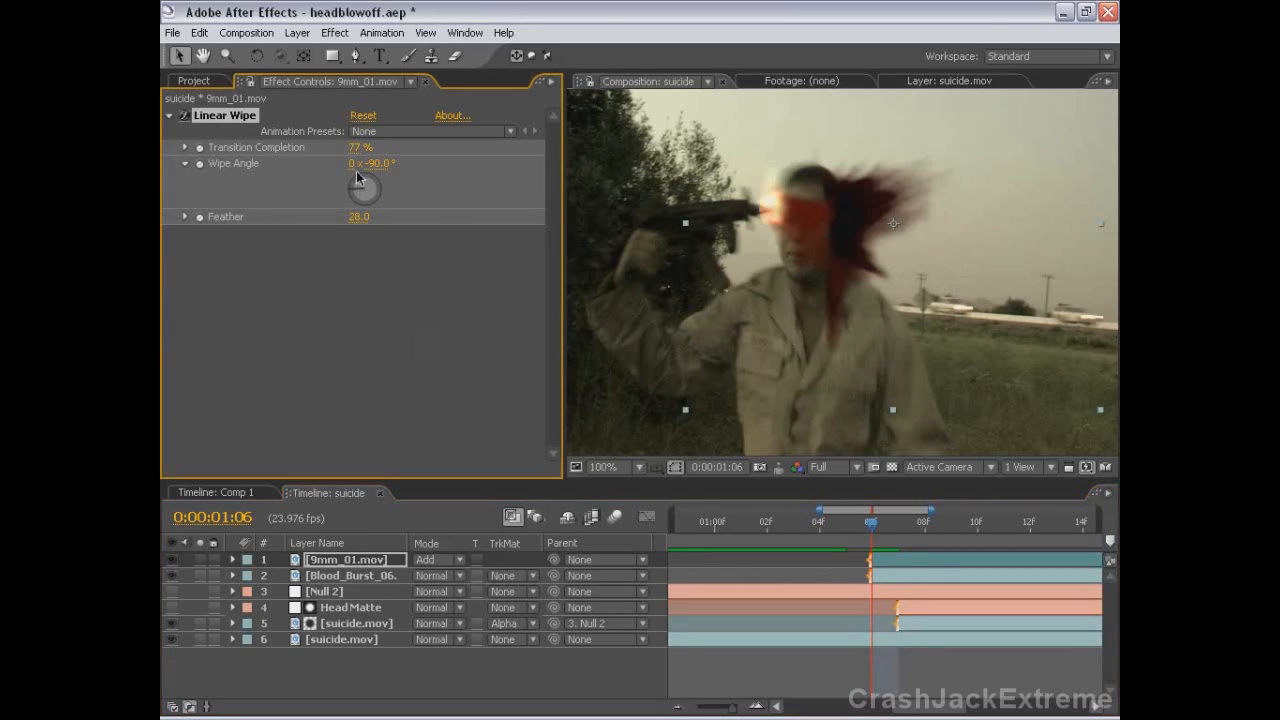
mouse_move(358, 147)
left_mouse_down()
mouse_move(369, 147)
mouse_move(353, 147)
left_mouse_up()
left_click_drag(880, 270, 820, 274)
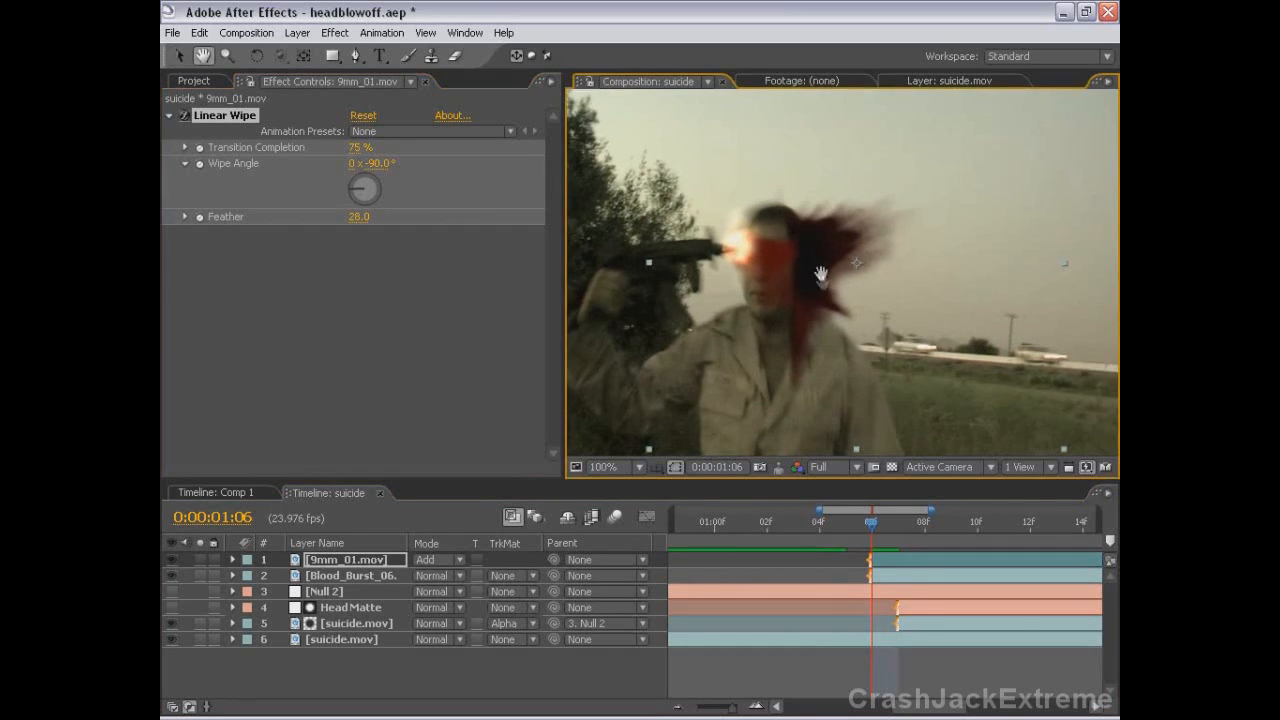
key("grave")
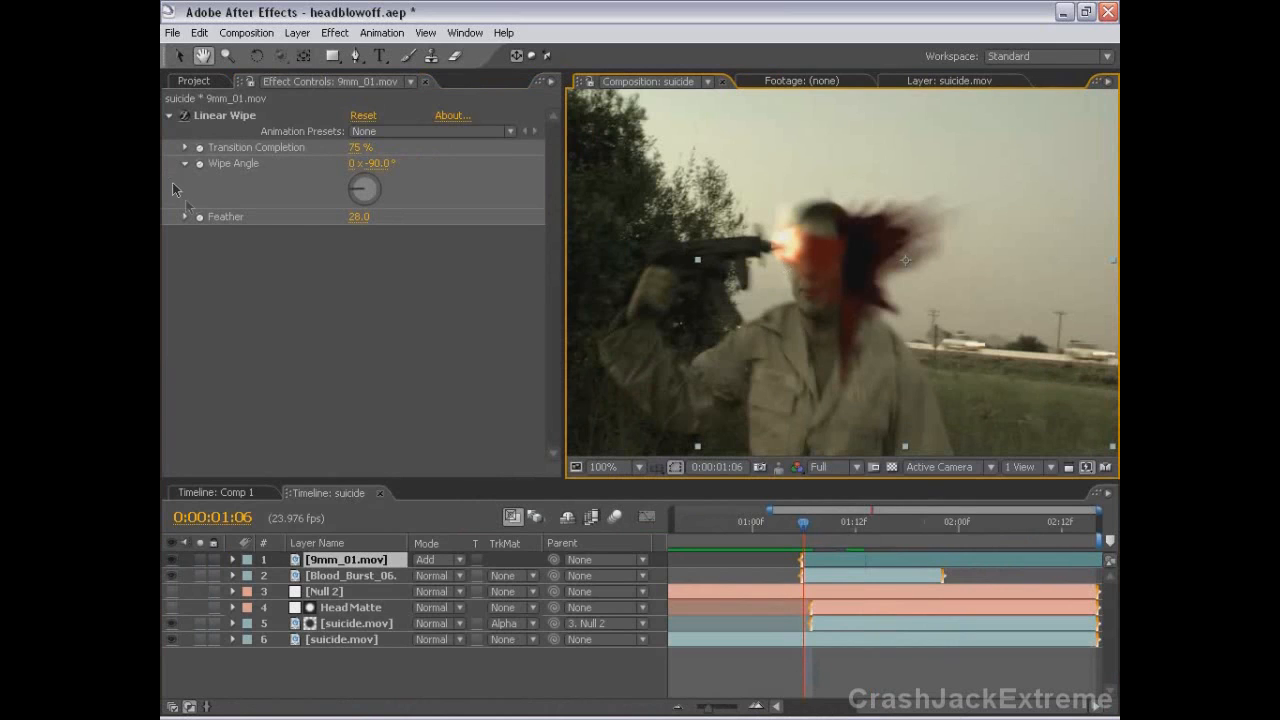
left_click_drag(360, 152, 237, 150)
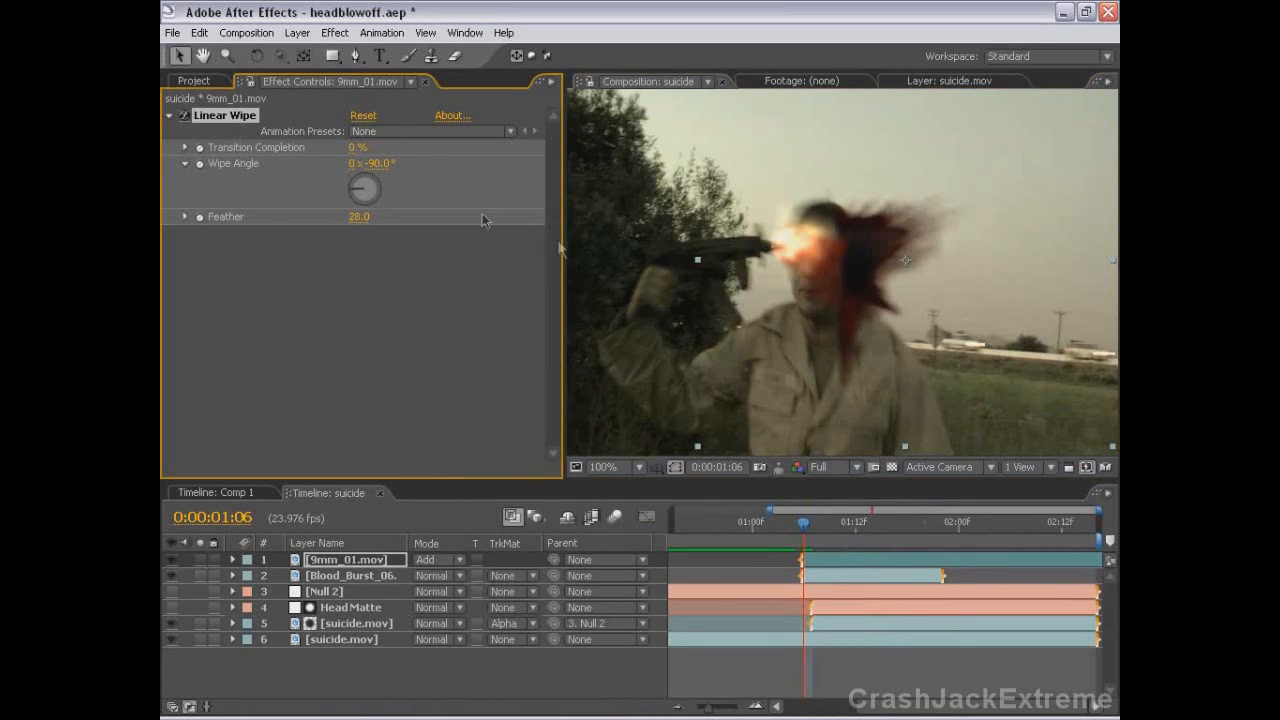
key("ctrl+z")
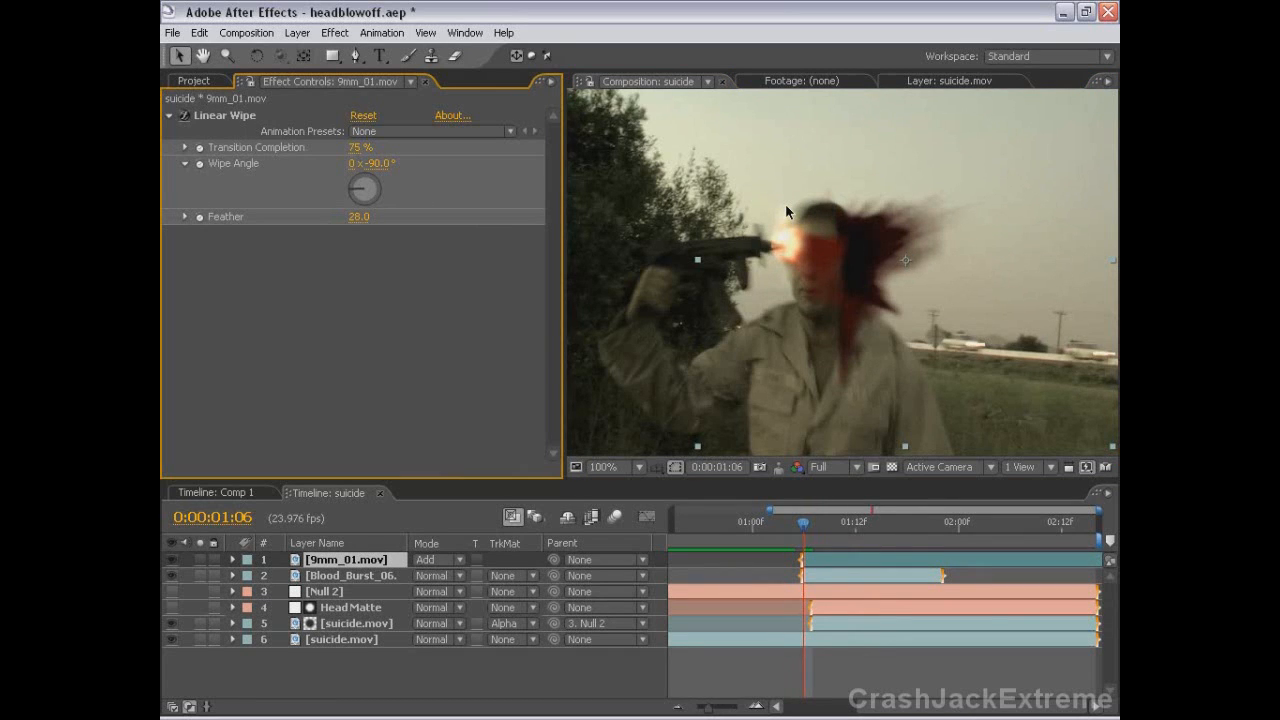
Keyframe the muzzle flash's Linear Wipe transition completion from 75% at 0:00:01:06 to 0% at 0:00:01:07 and play back the result
left_click(199, 148)
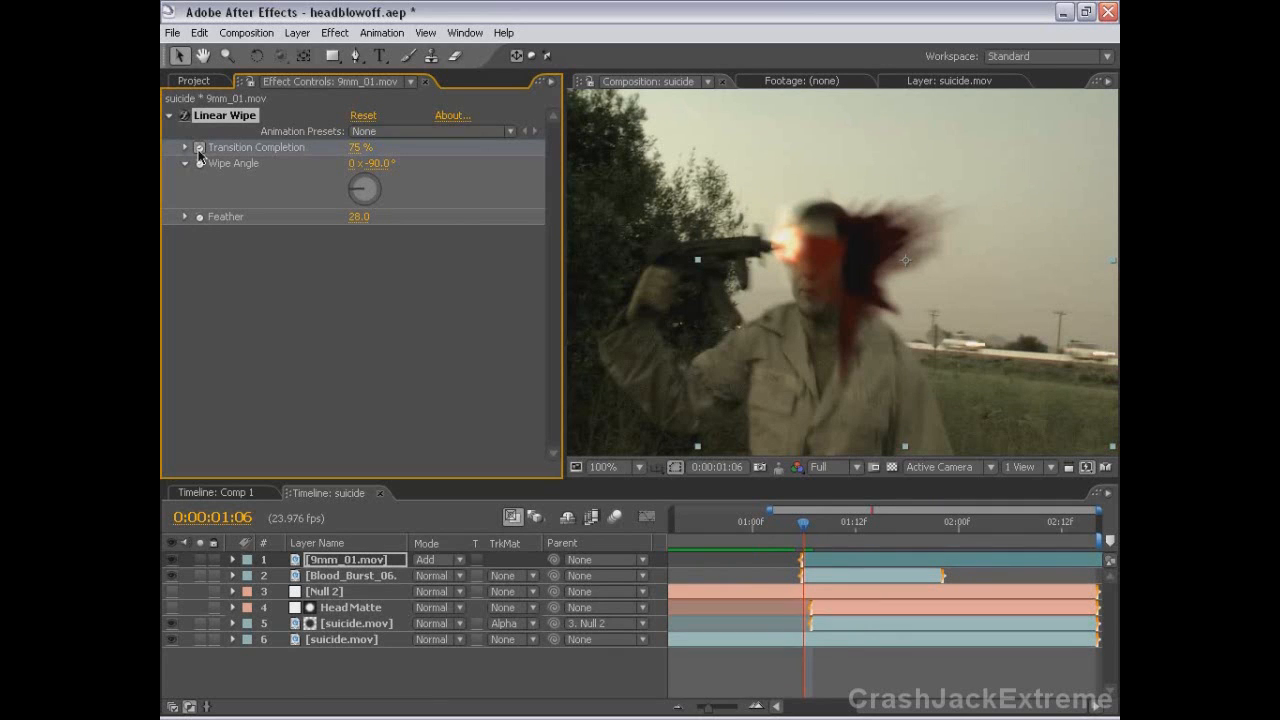
key("Page_Down")
left_click(352, 148)
type("0")
key("Return")
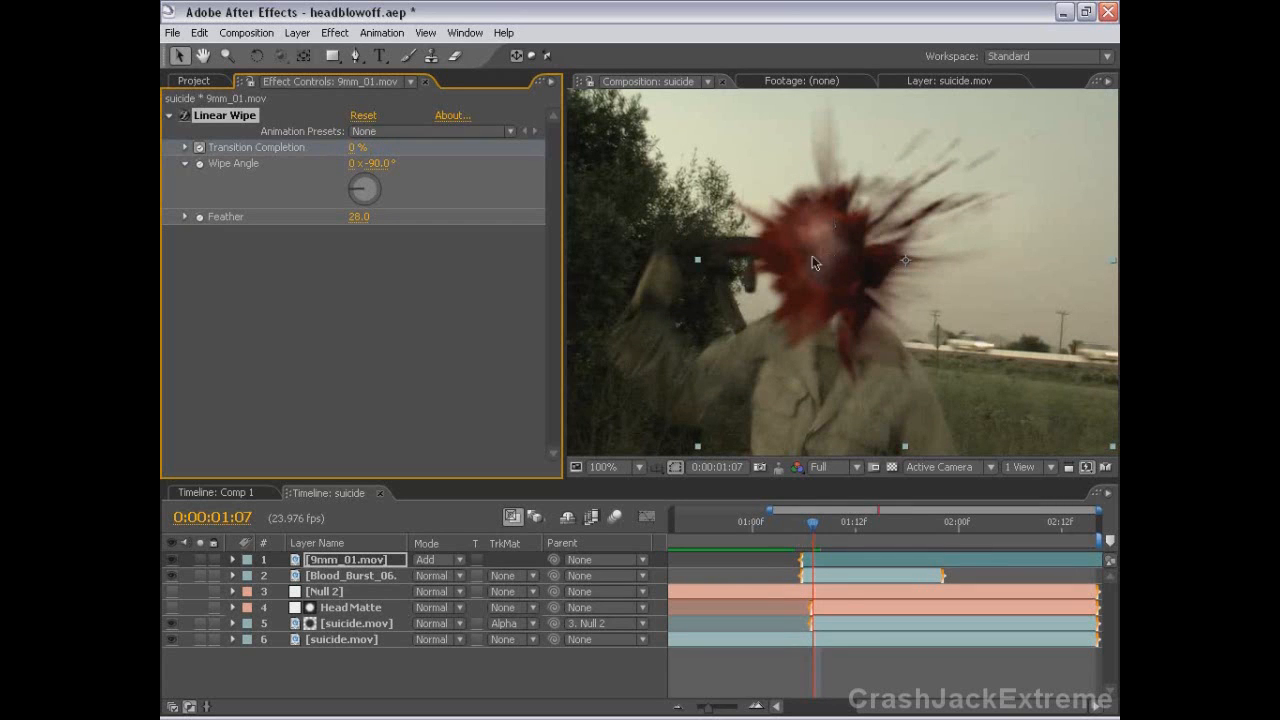
key("Page_Down")
key("Page_Up")
key("space")
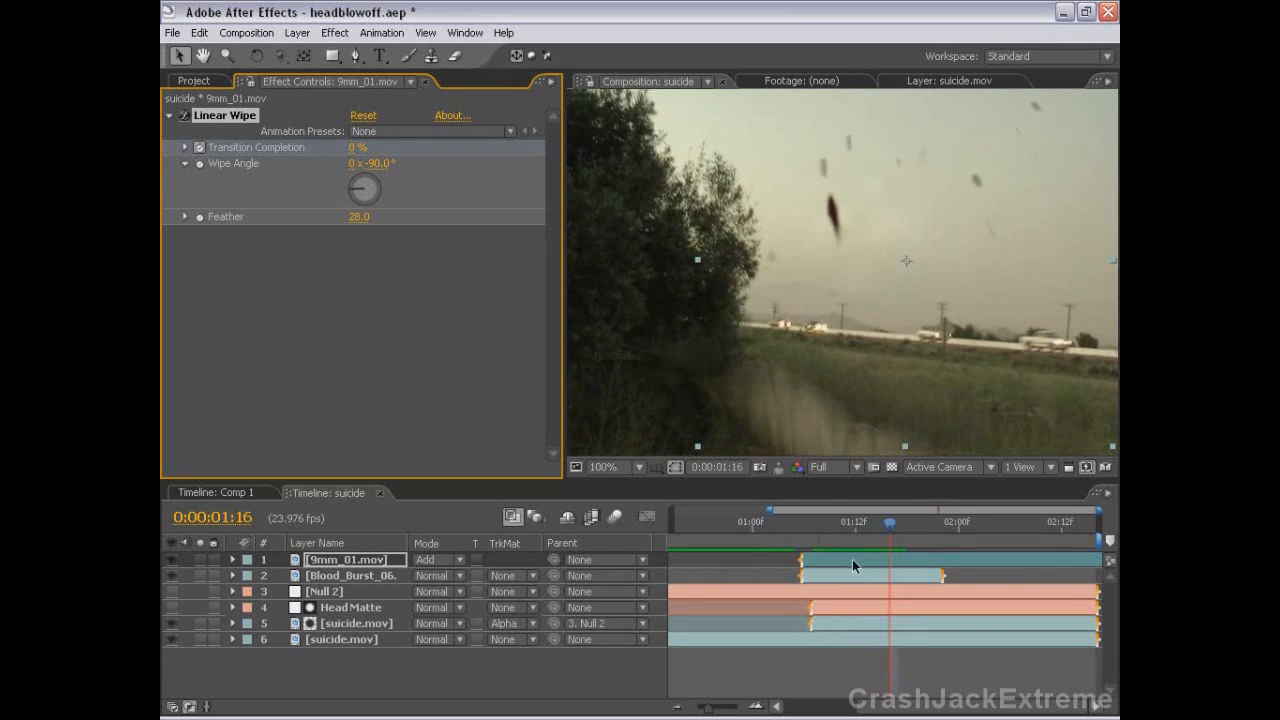
Apply Curves to the 9mm_01.mov layer, raise its RGB curve steeply to brighten the smoke, and preview the shot
left_click(852, 554)
left_click(336, 33)
mouse_move(420, 196)
left_click(560, 393)
left_click_drag(290, 376, 247, 324)
key("Page_Down")
key("Page_Up")
key("Page_Up")
key("Page_Up")
key("Page_Up")
key("Page_Up")
key("Page_Up")
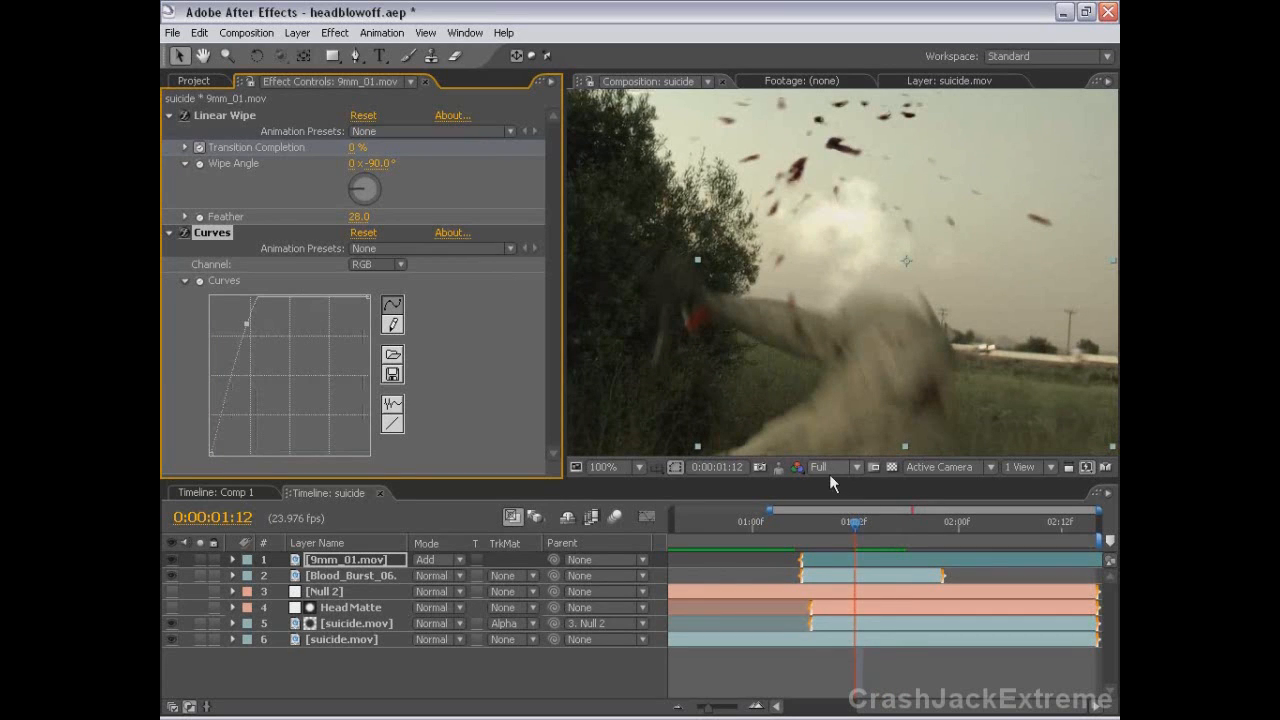
key("KP_0")
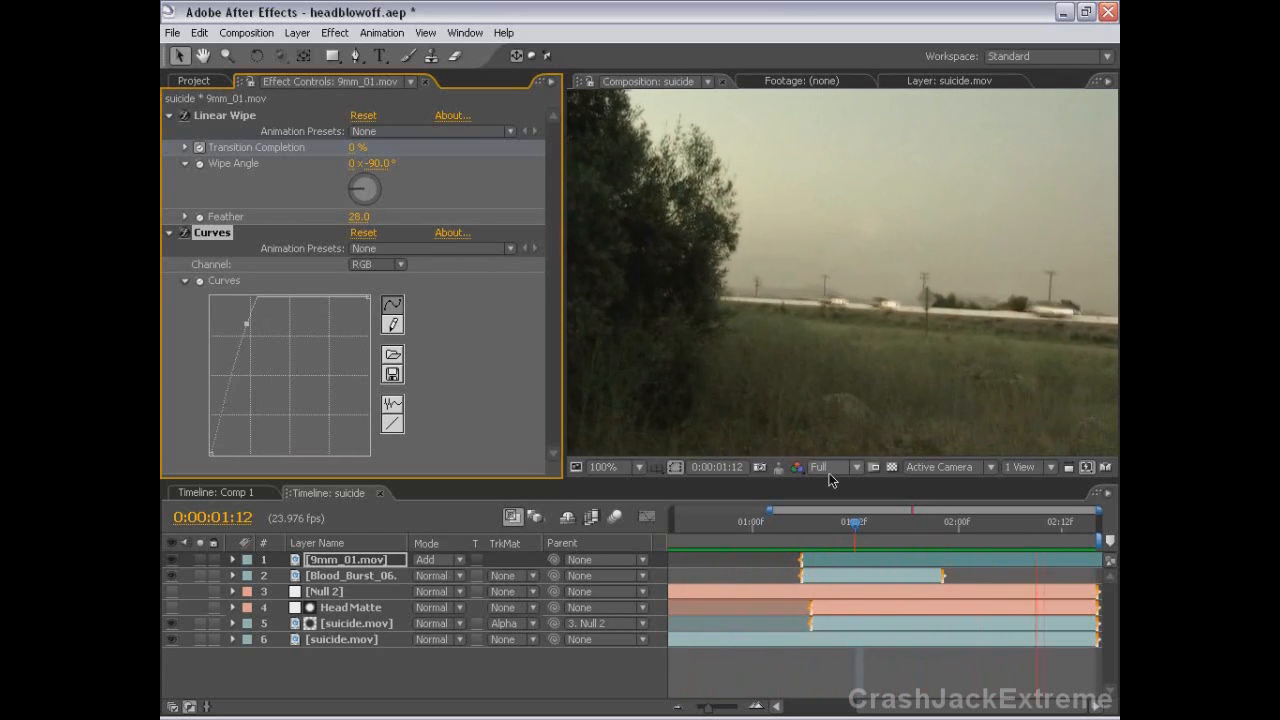
Parent the 9mm_01.mov layer to Null 2 at 0:00:01:08 and rename the null as Tracking Data
left_click(823, 524)
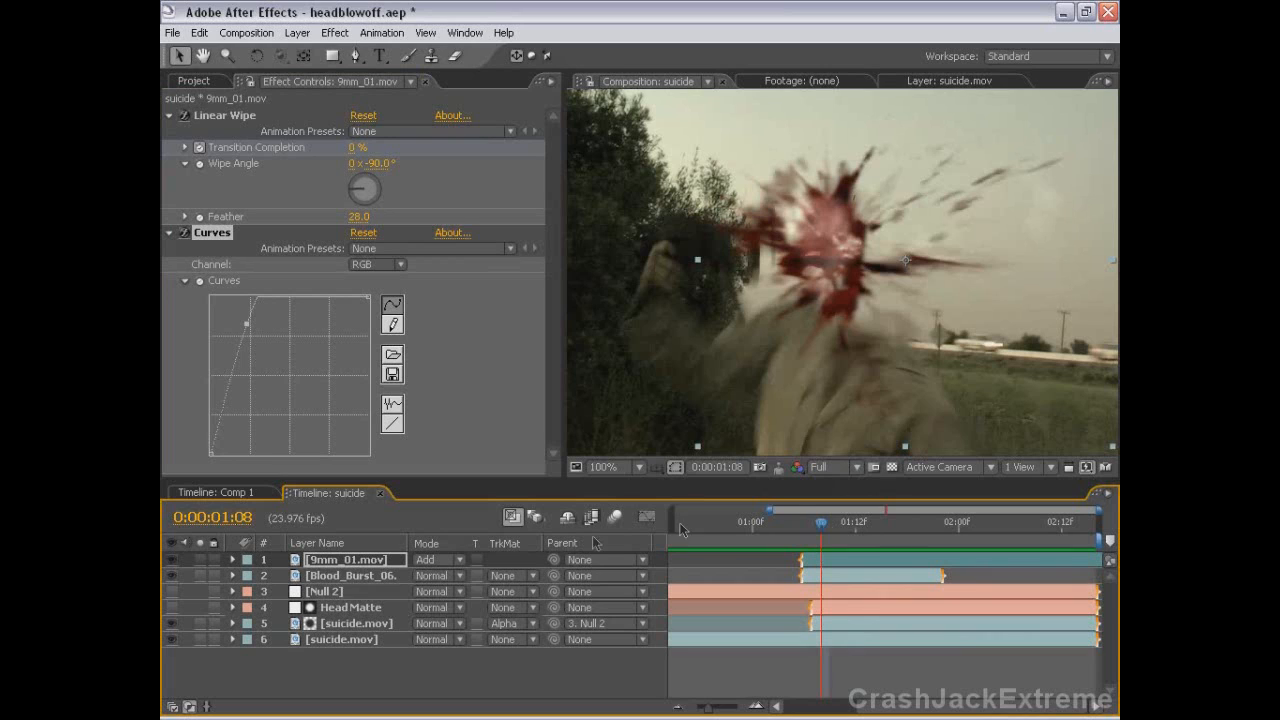
left_click_drag(553, 560, 330, 597)
left_click(330, 592)
key("Return")
type("Trea")
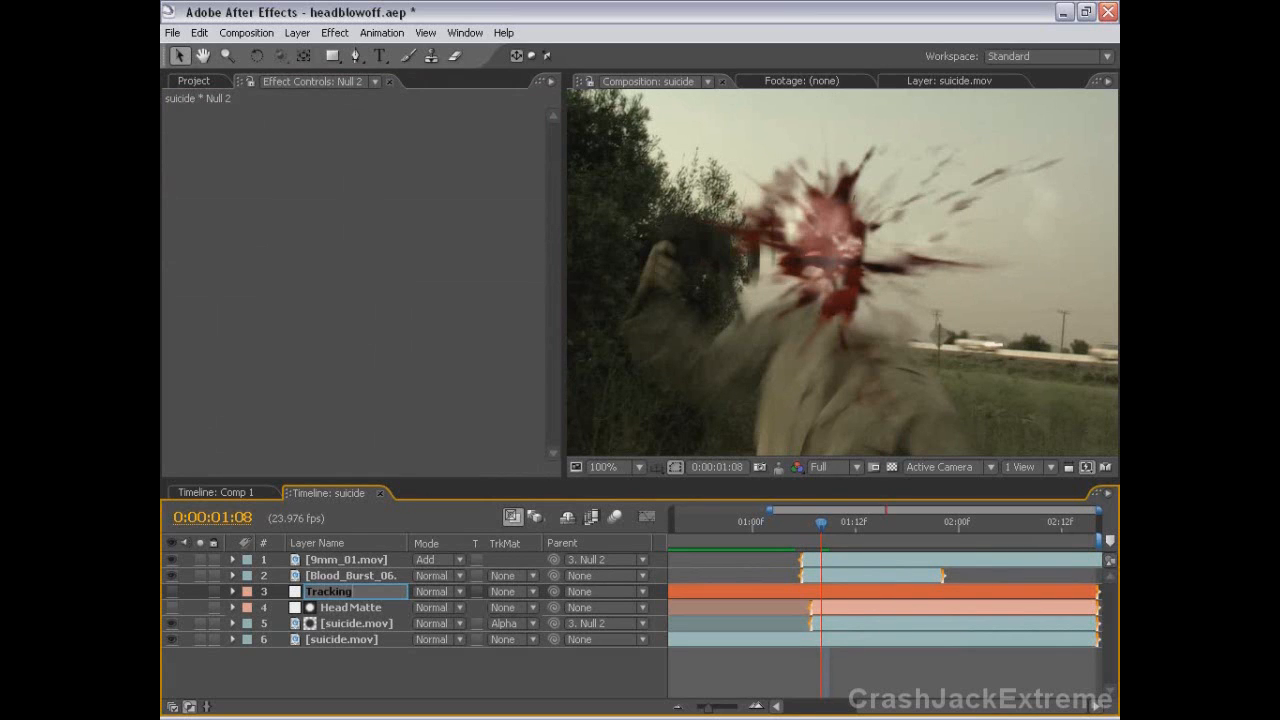
type("king Data")
key("Return")
key("grave")
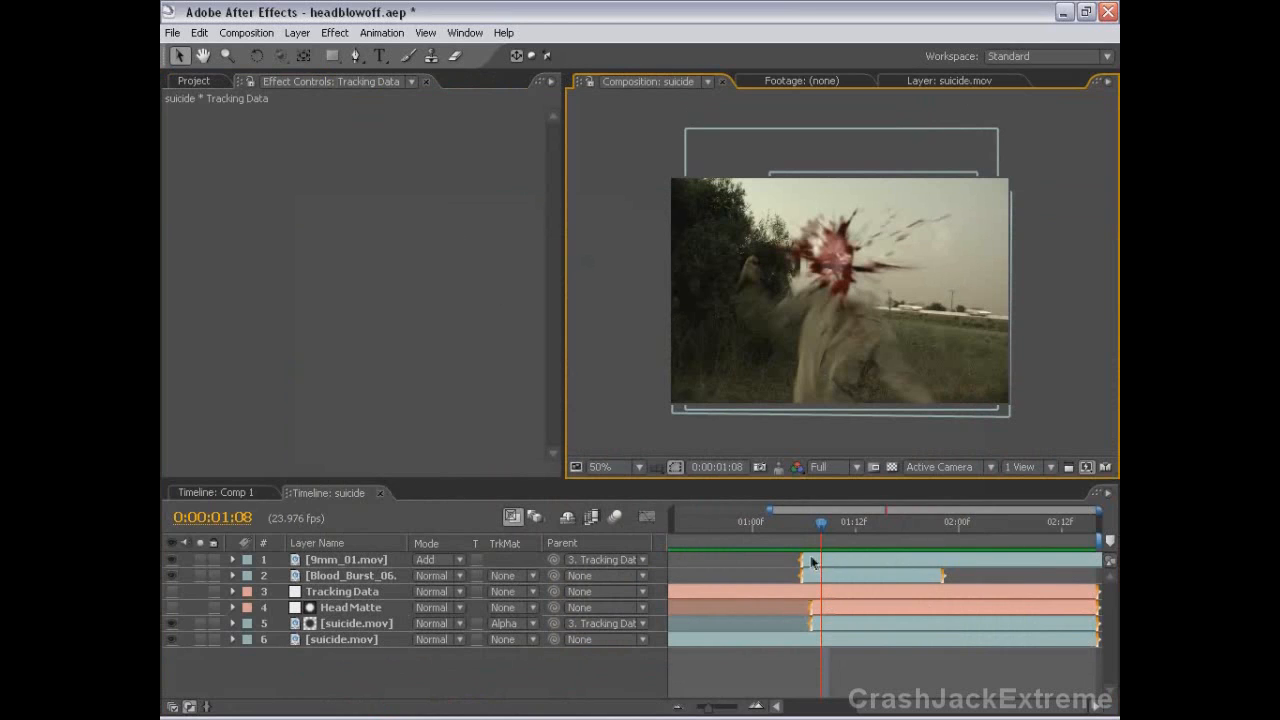
Soften the RGB curve on the 9mm_01.mov layer to a gentler brightening and play back the composition
left_click(812, 563)
left_click_drag(247, 324, 274, 342)
key("grave")
key("space")
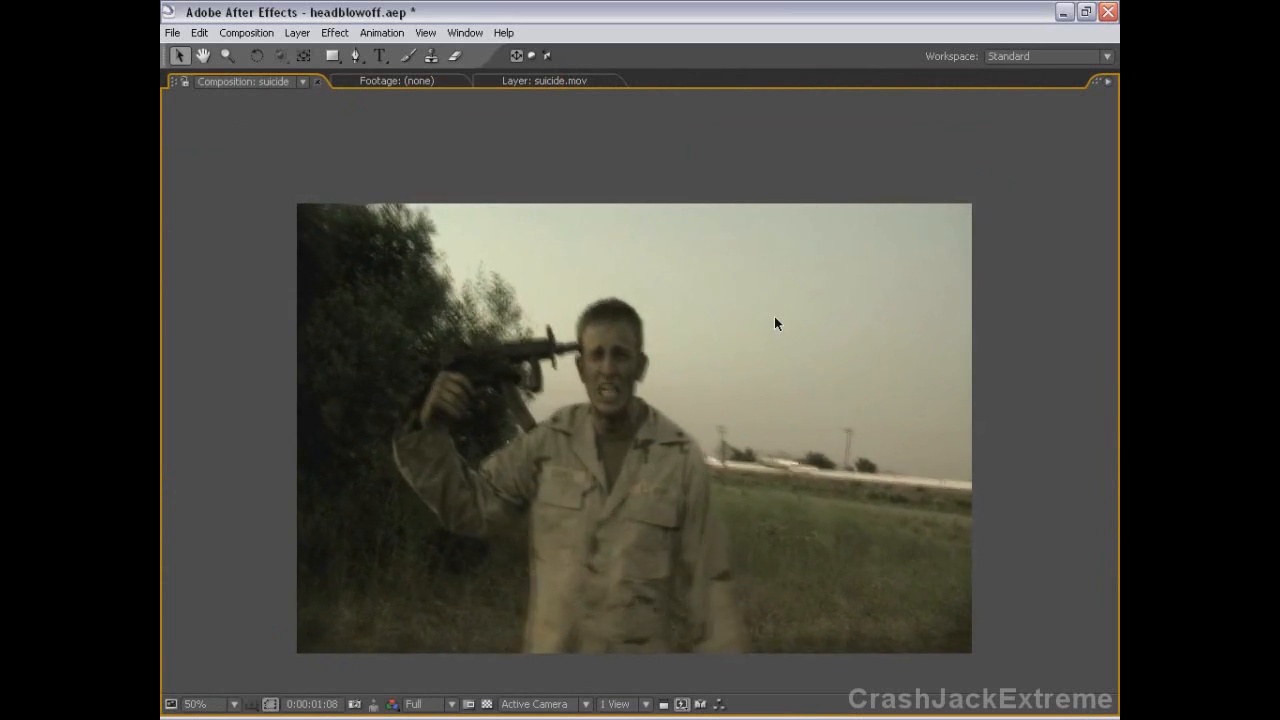
key("space")
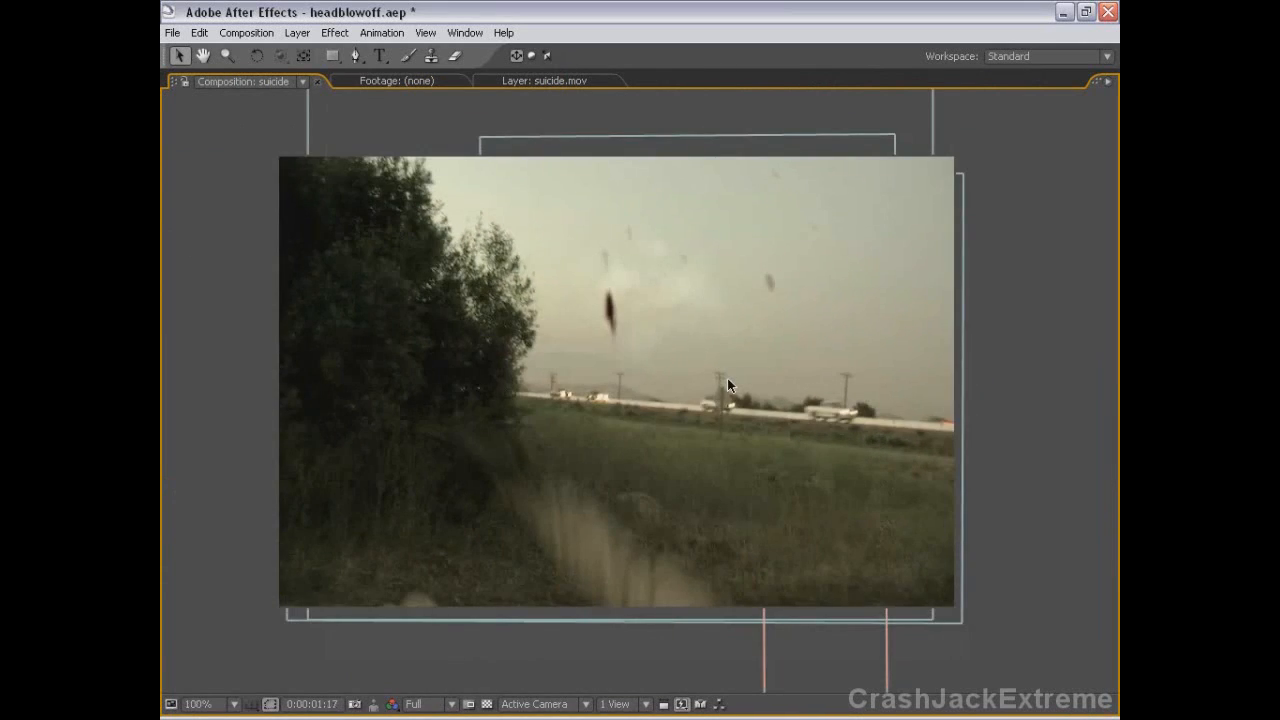
key("grave")
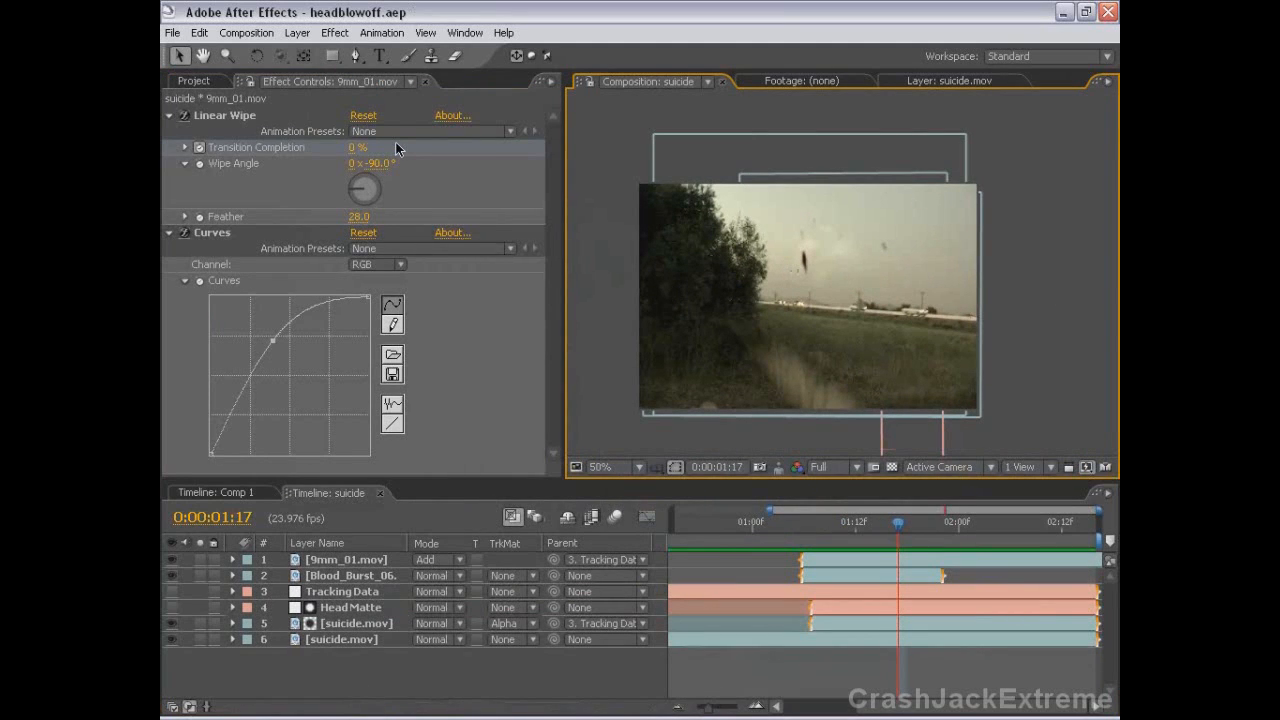
Browse the stock footage's Fog folder in Adobe Bridge and import Fog_04.mov into the project
left_click(172, 32)
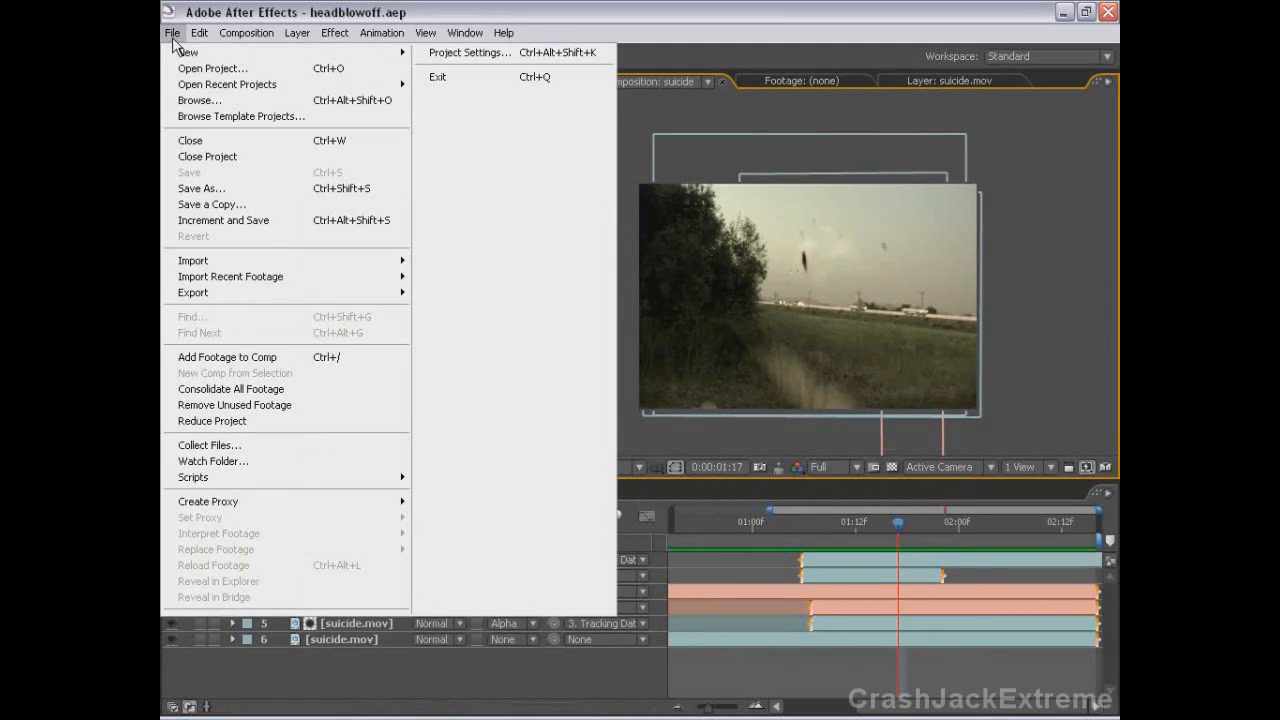
left_click(188, 102)
left_click(212, 416)
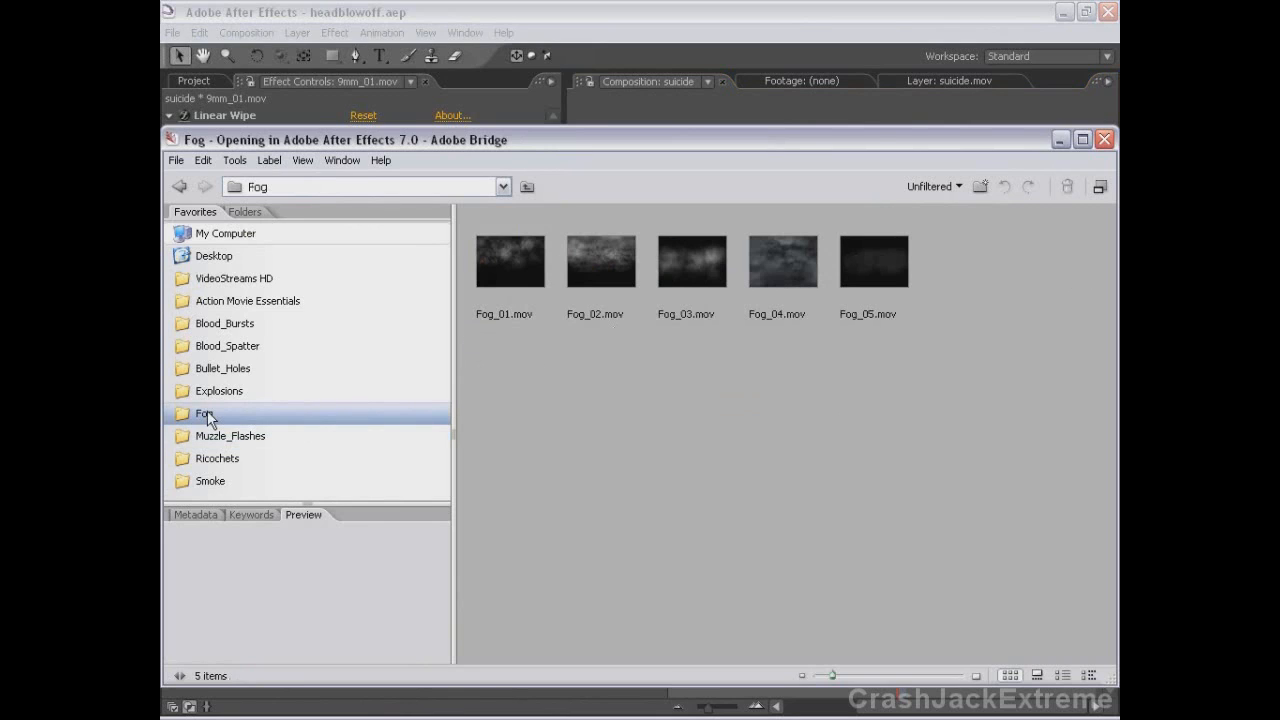
left_click(788, 293)
left_click(684, 266)
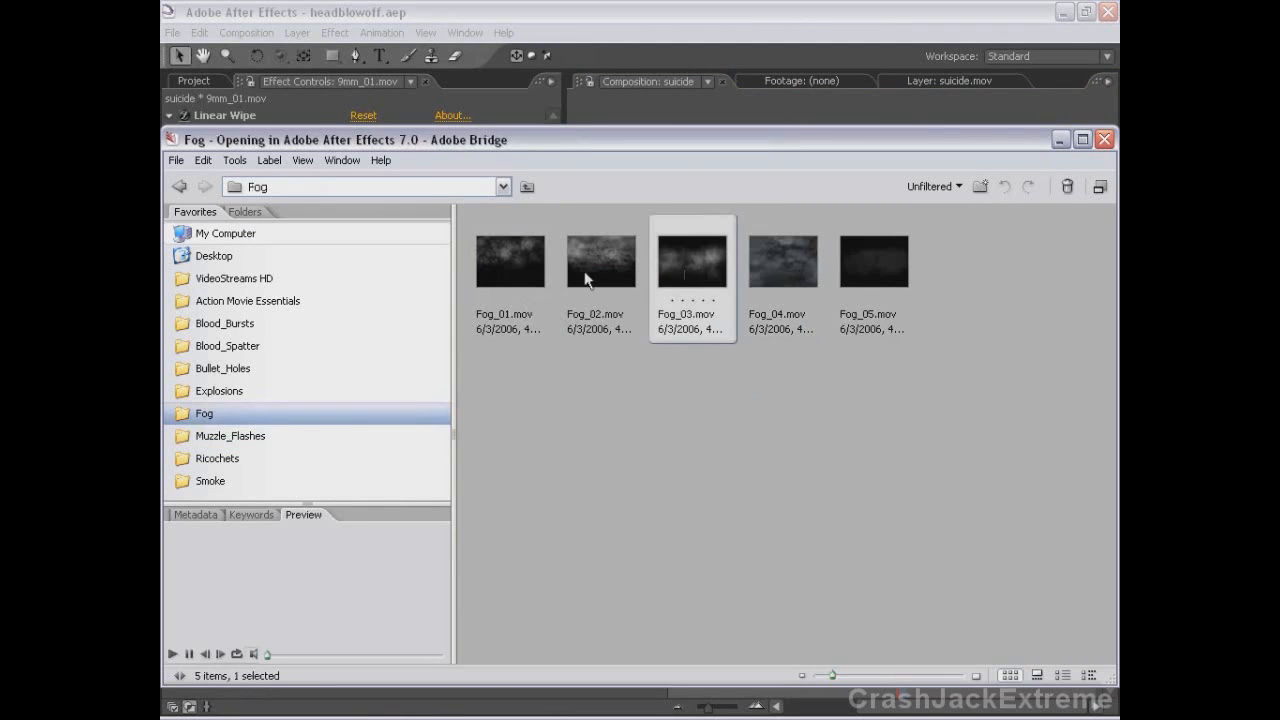
key("Left")
key("Left")
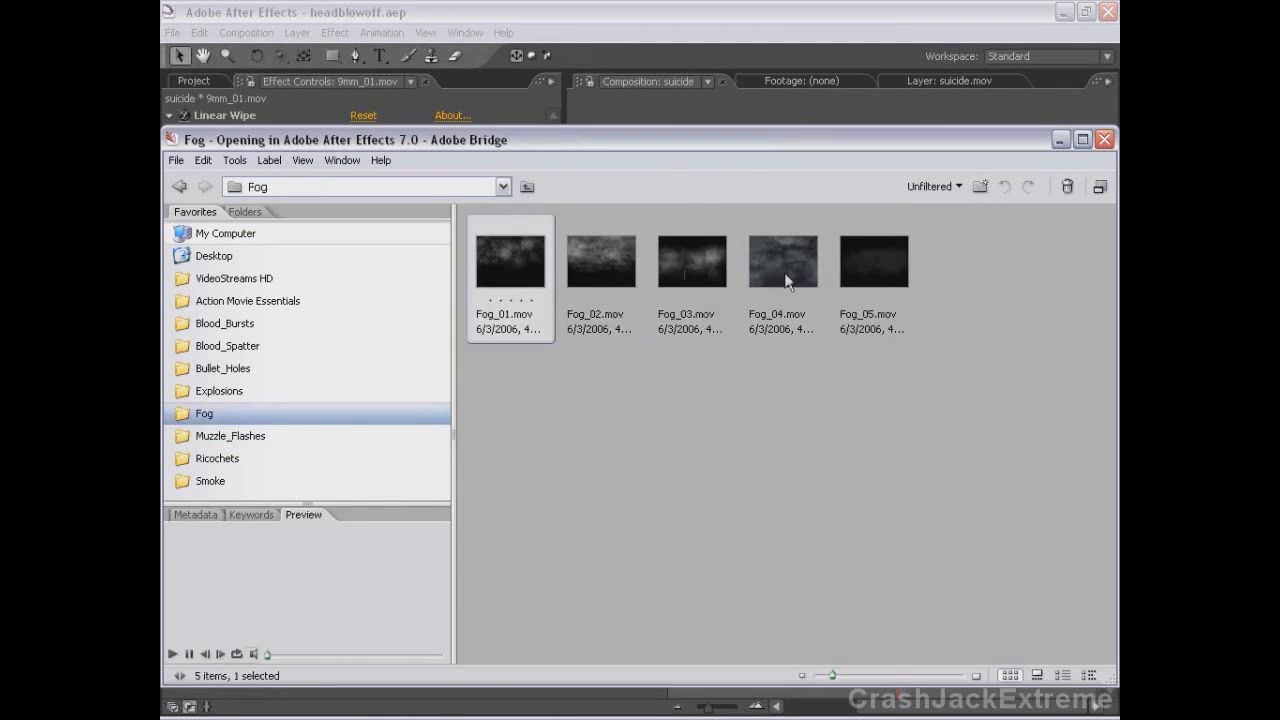
left_click(781, 284)
double_click(779, 263)
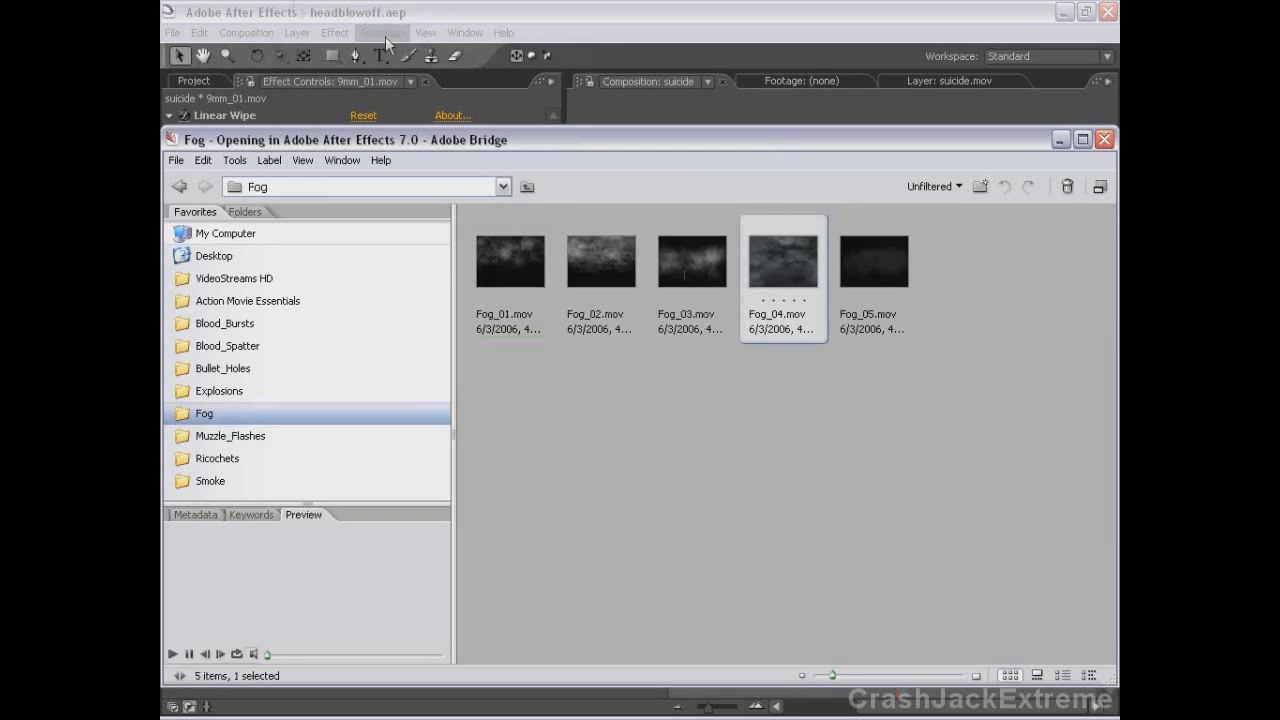
Add Fog_04.mov as the top layer, scaled up beyond the frame edges and parented to Tracking Data
left_click(192, 81)
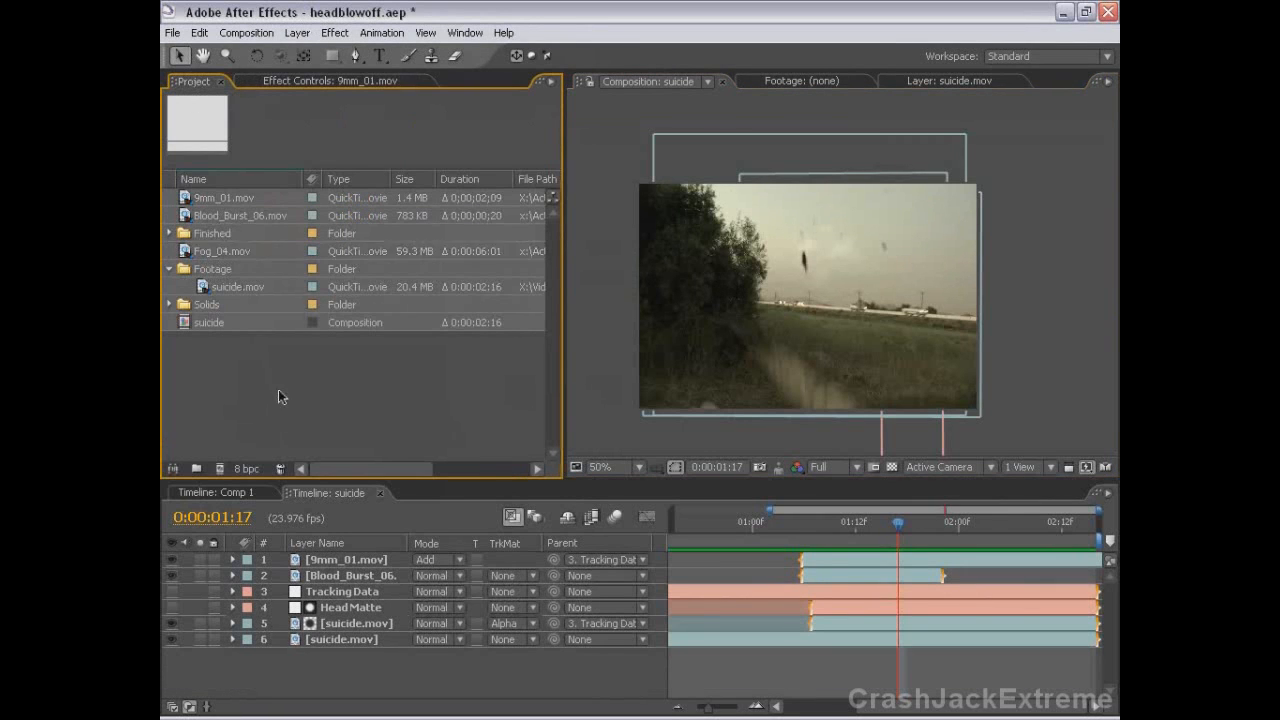
left_click_drag(200, 258, 810, 560)
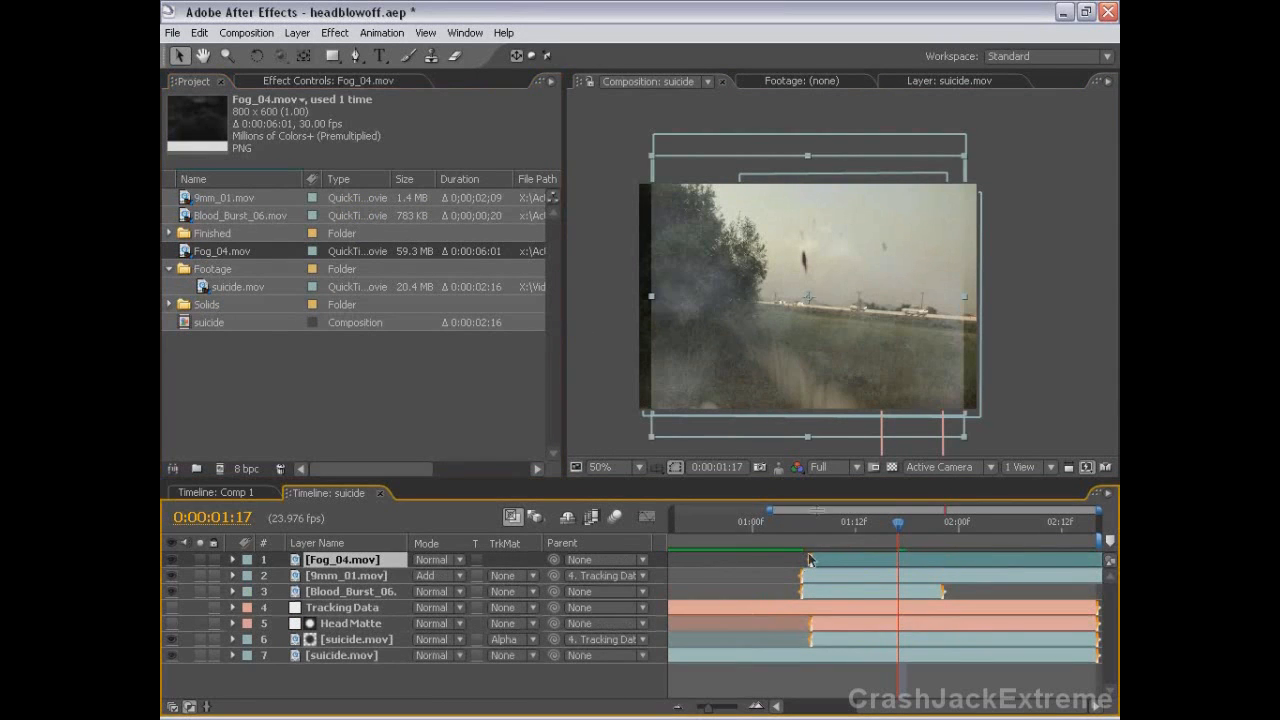
left_click_drag(963, 438, 1034, 490)
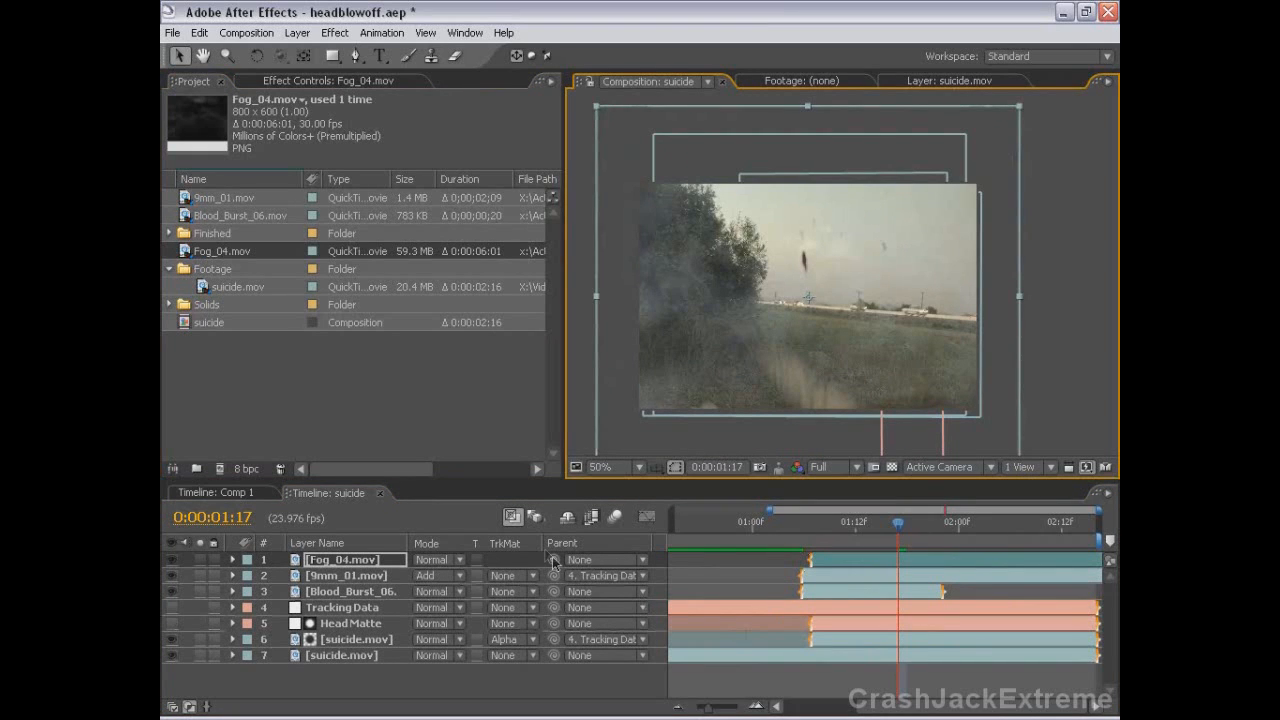
left_click_drag(554, 560, 374, 612)
key("grave")
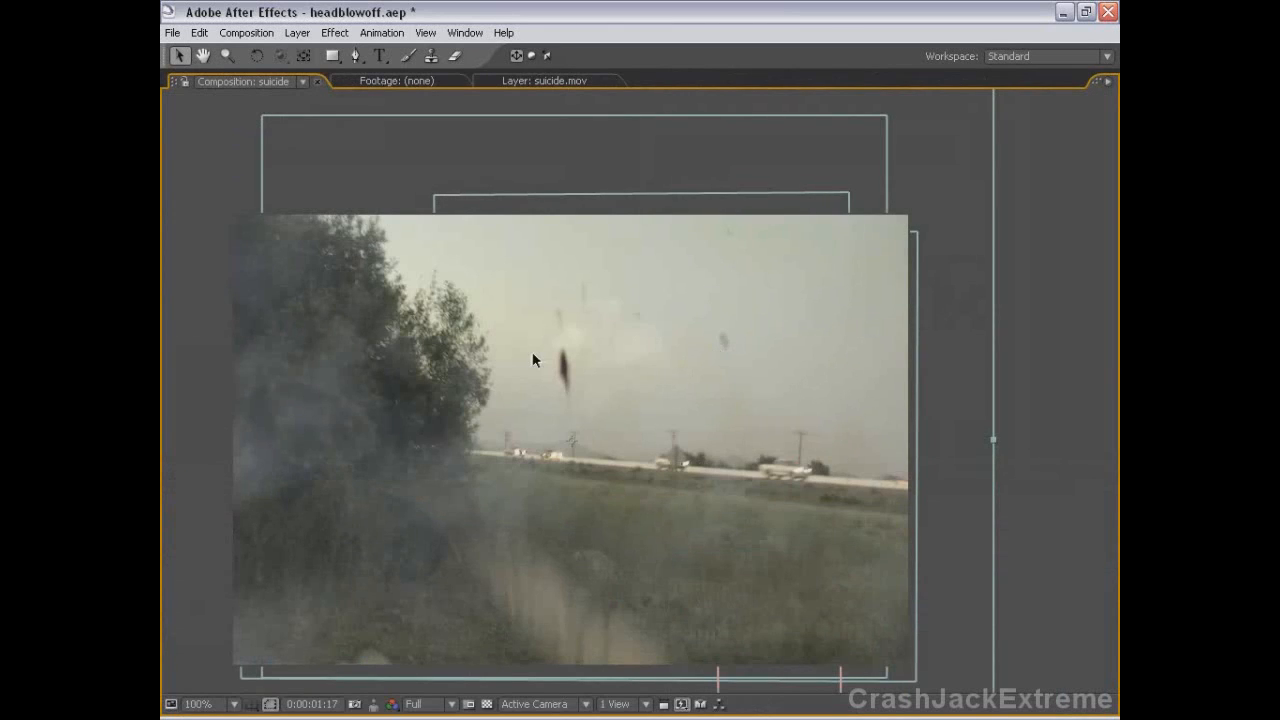
Shift the Fog_04.mov layer earlier in time so it spans the whole composition, and preview the fog
key("comma")
key("grave")
key("minus")
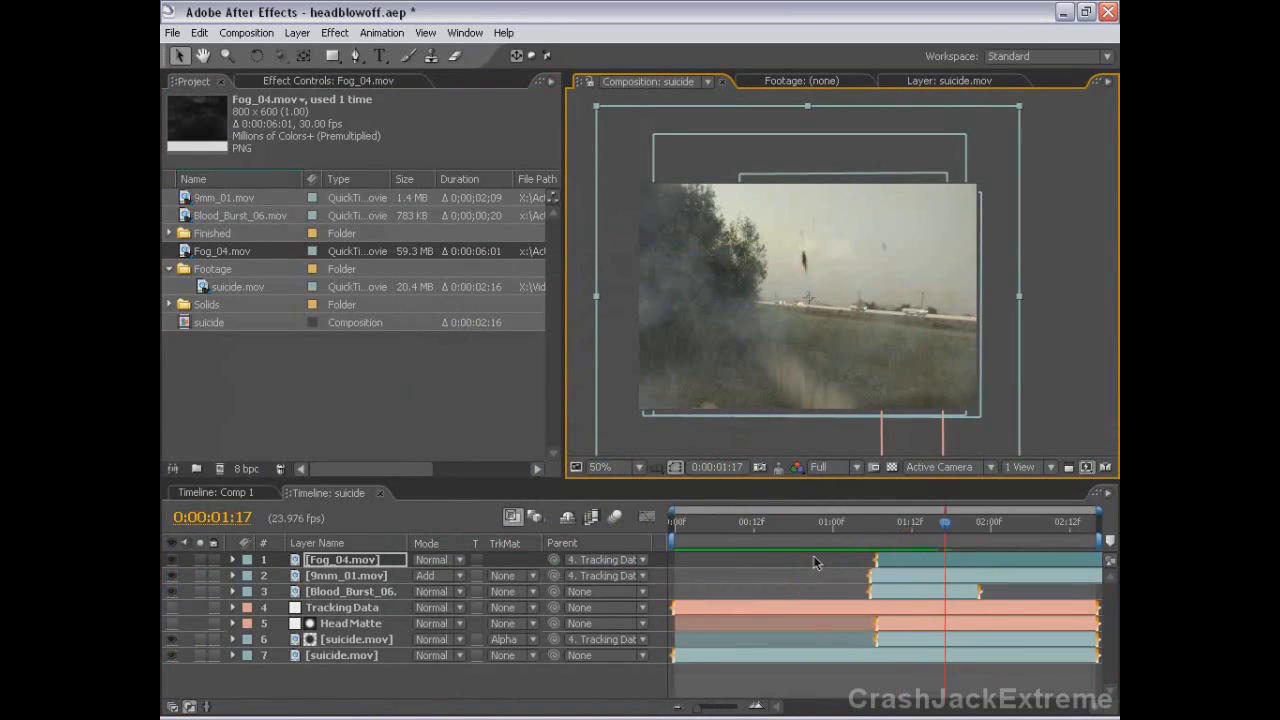
left_click_drag(890, 561, 682, 566)
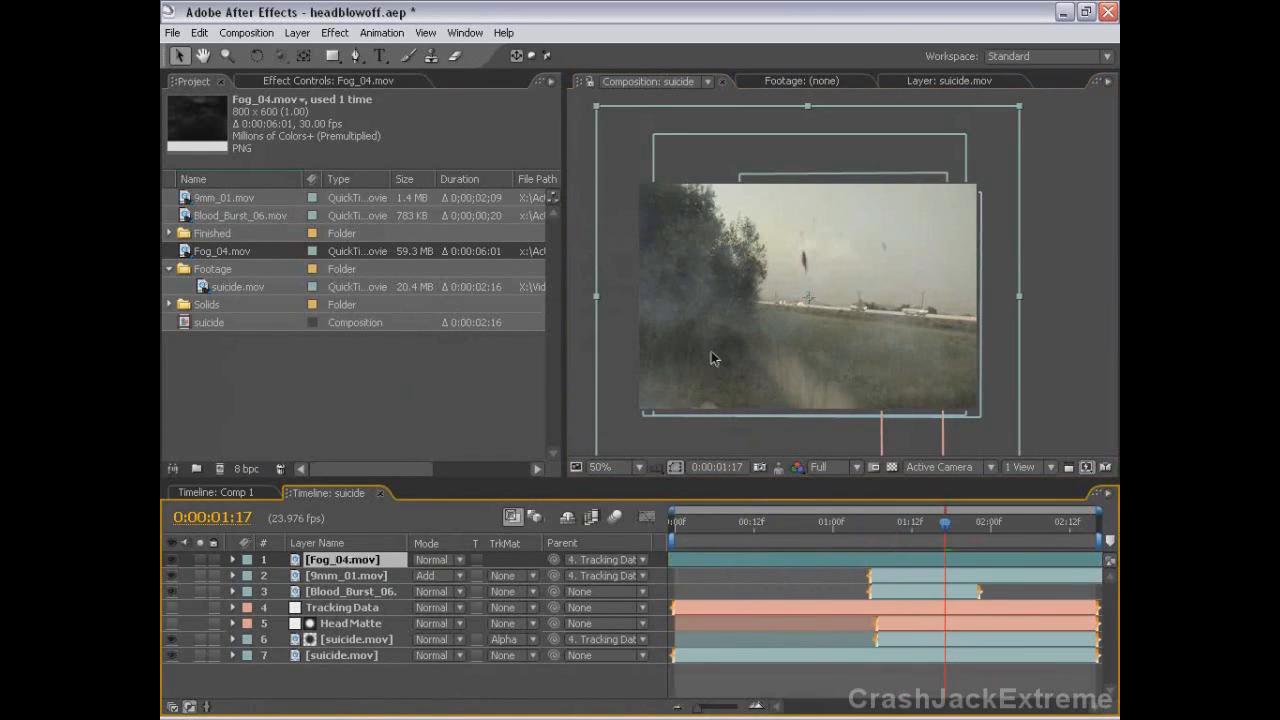
key("grave")
key("period")
key("KP_0")
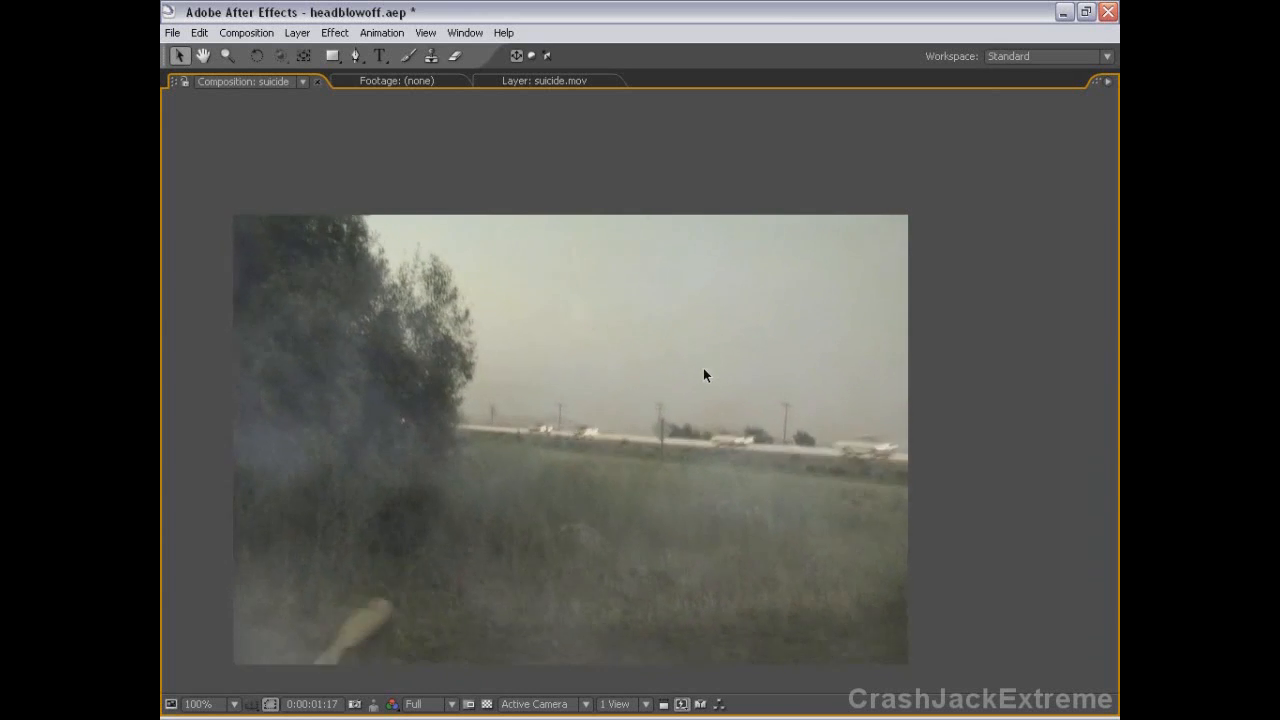
key("space")
key("grave")
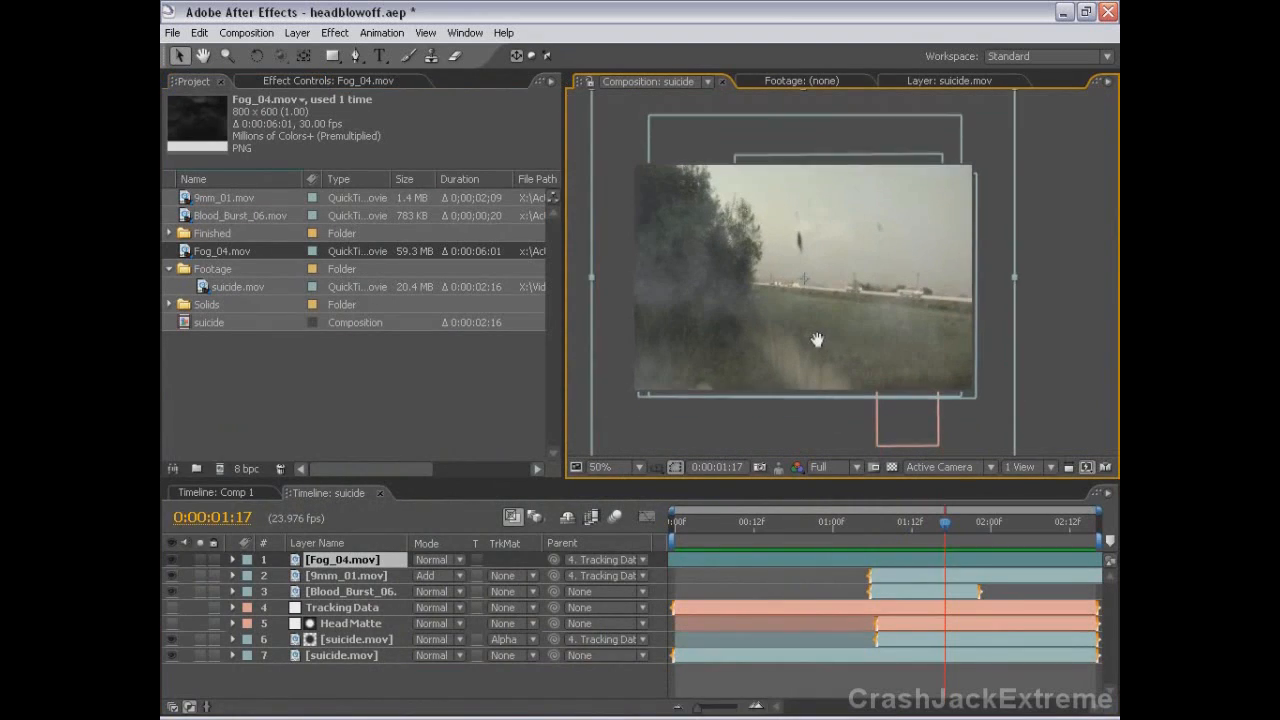
Draw a rectangular mask over the lower part of the Fog_04.mov layer and set its feather to 179 pixels
left_click(728, 567)
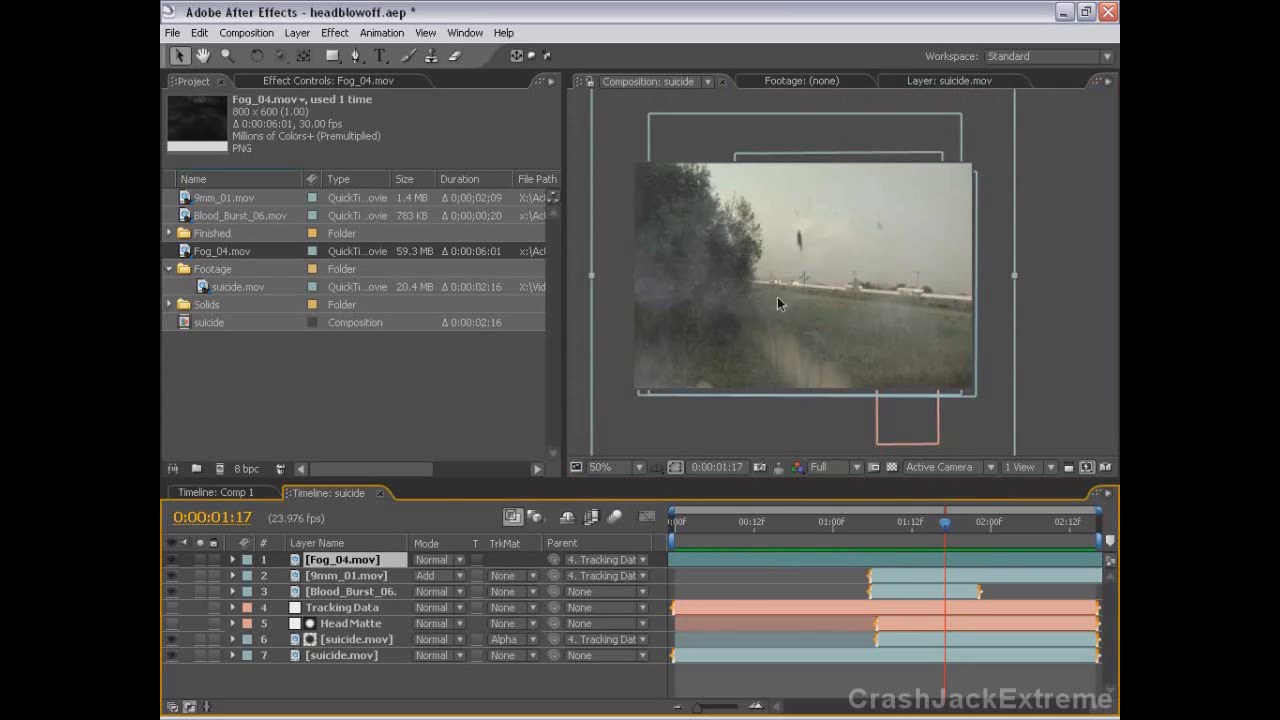
left_click(335, 61)
key("comma")
left_click_drag(594, 284, 1071, 437)
key("f")
left_click_drag(459, 594, 557, 590)
left_click_drag(646, 591, 646, 593)
key("v")
left_click(739, 577)
Play back the composition and examine how the feathered fog sits over the ground and the actor
key("grave")
key("period")
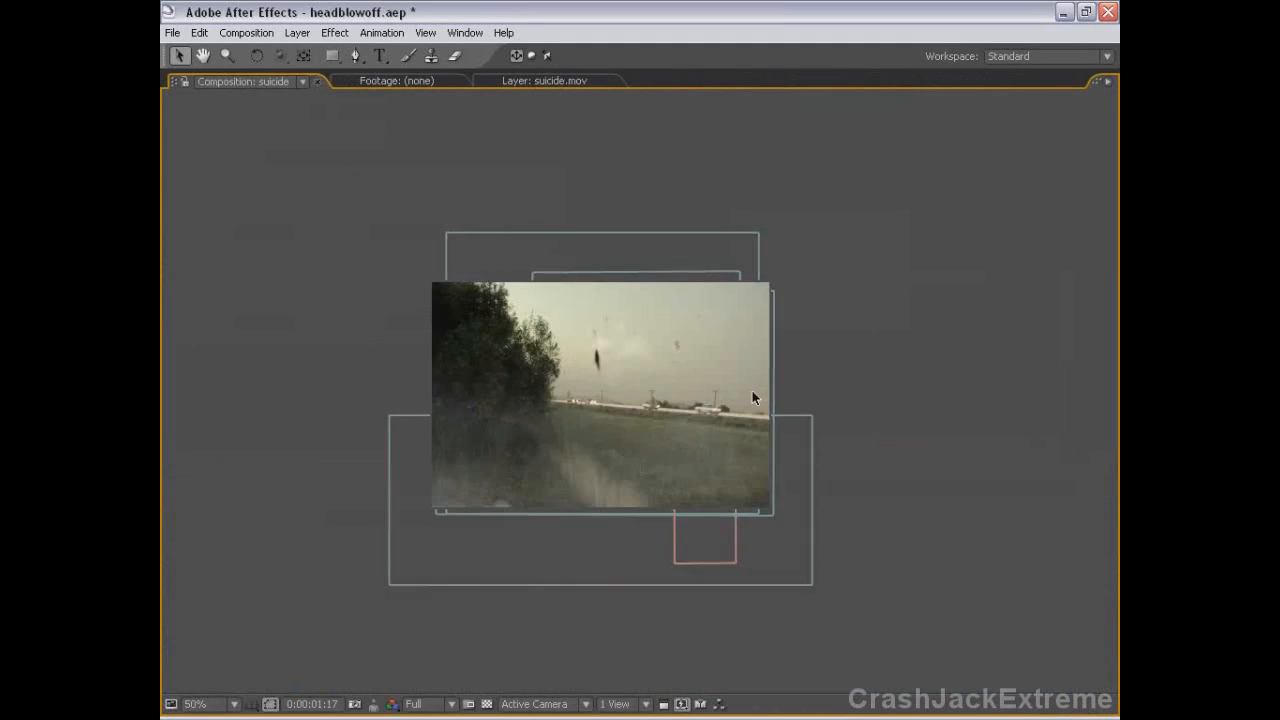
key("KP_0")
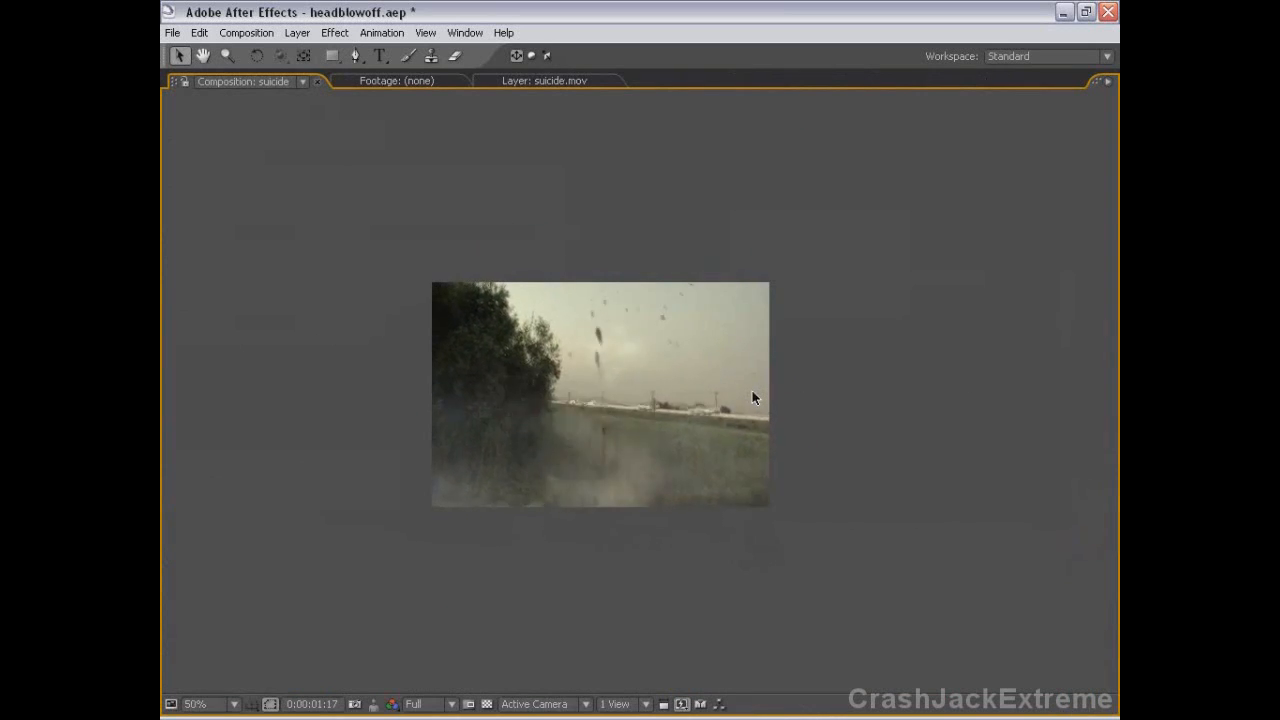
key("space")
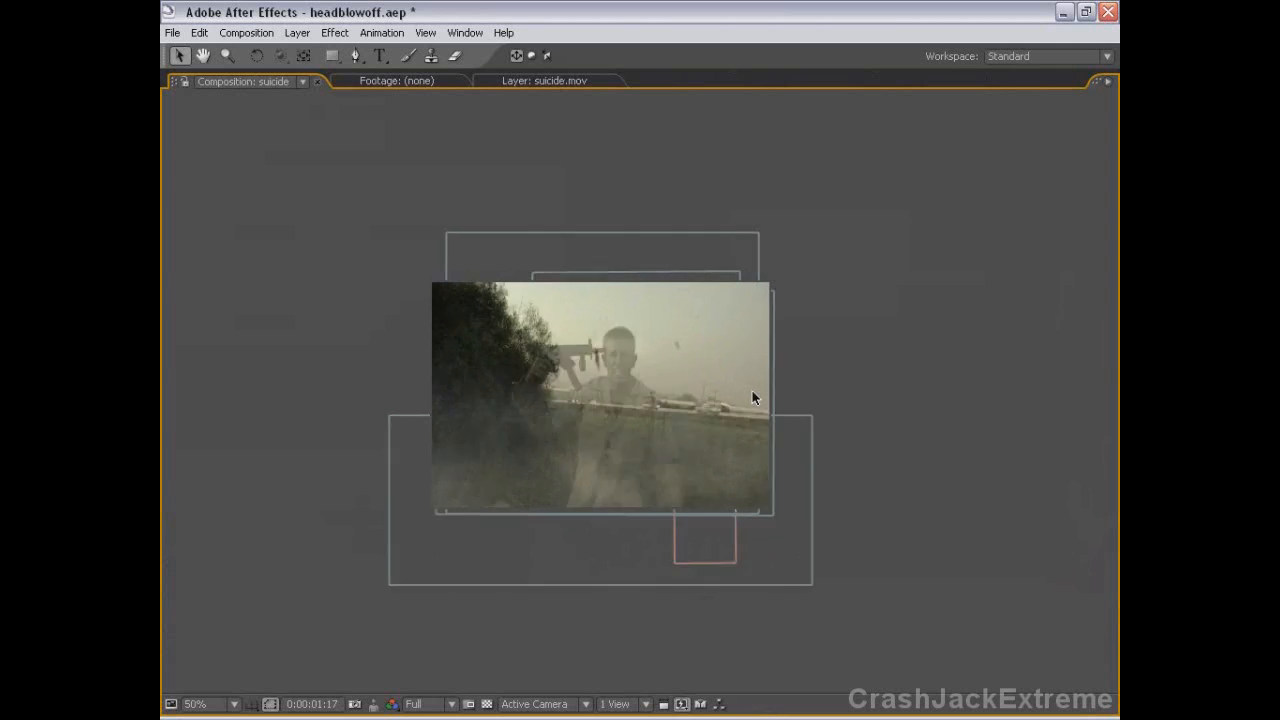
key("space")
key("space")
scroll(721, 376, "up", 1)
key("space")
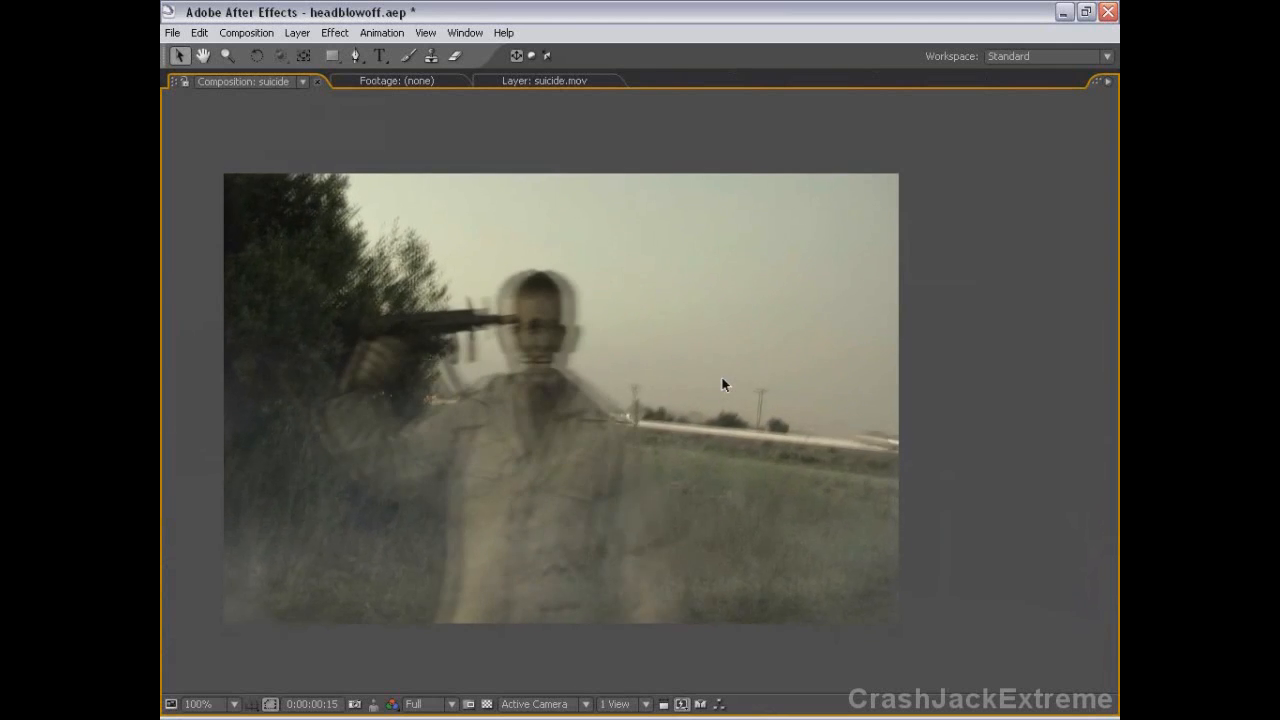
key("space")
left_click_drag(567, 378, 619, 372)
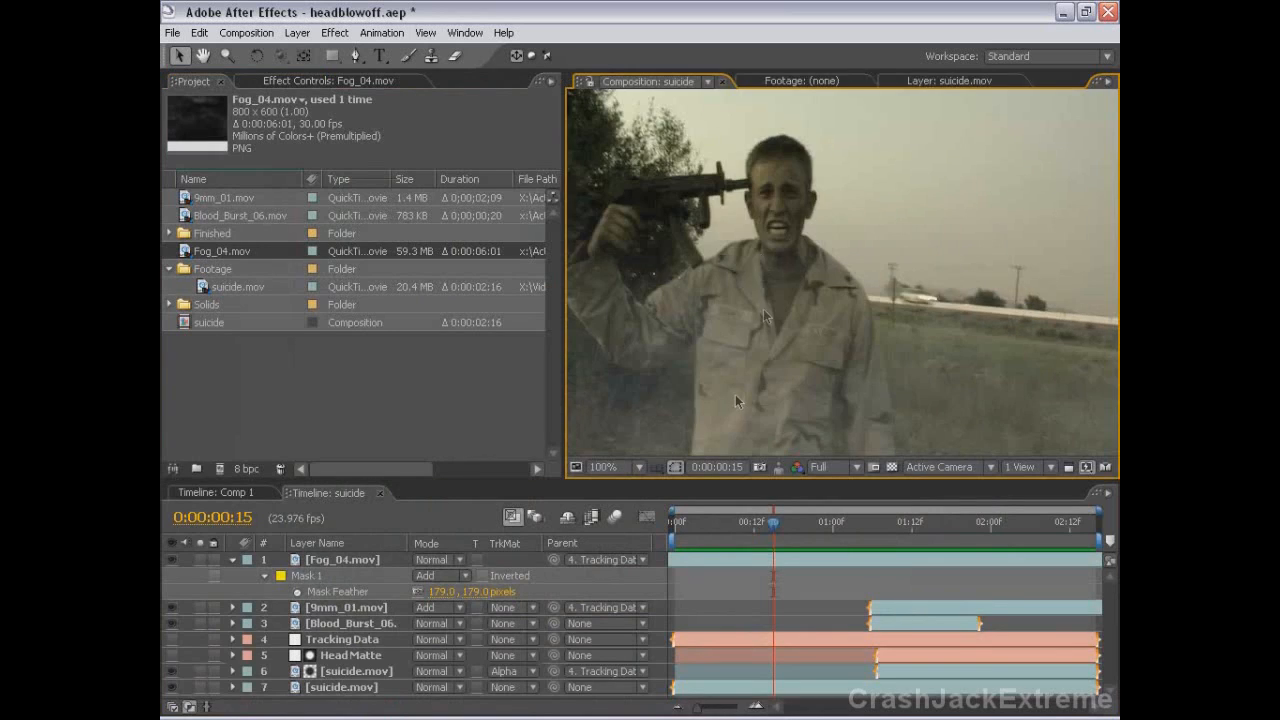
scroll(735, 394, "down", 2)
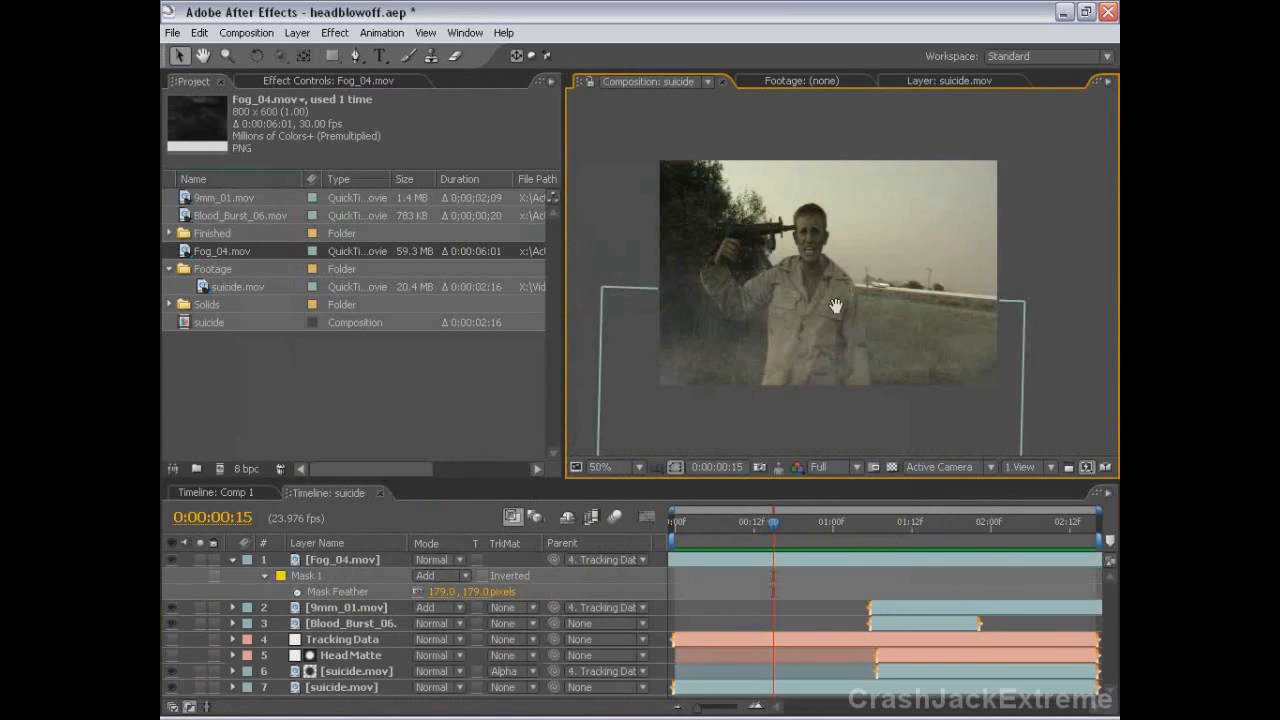
left_click_drag(1088, 223, 1037, 185)
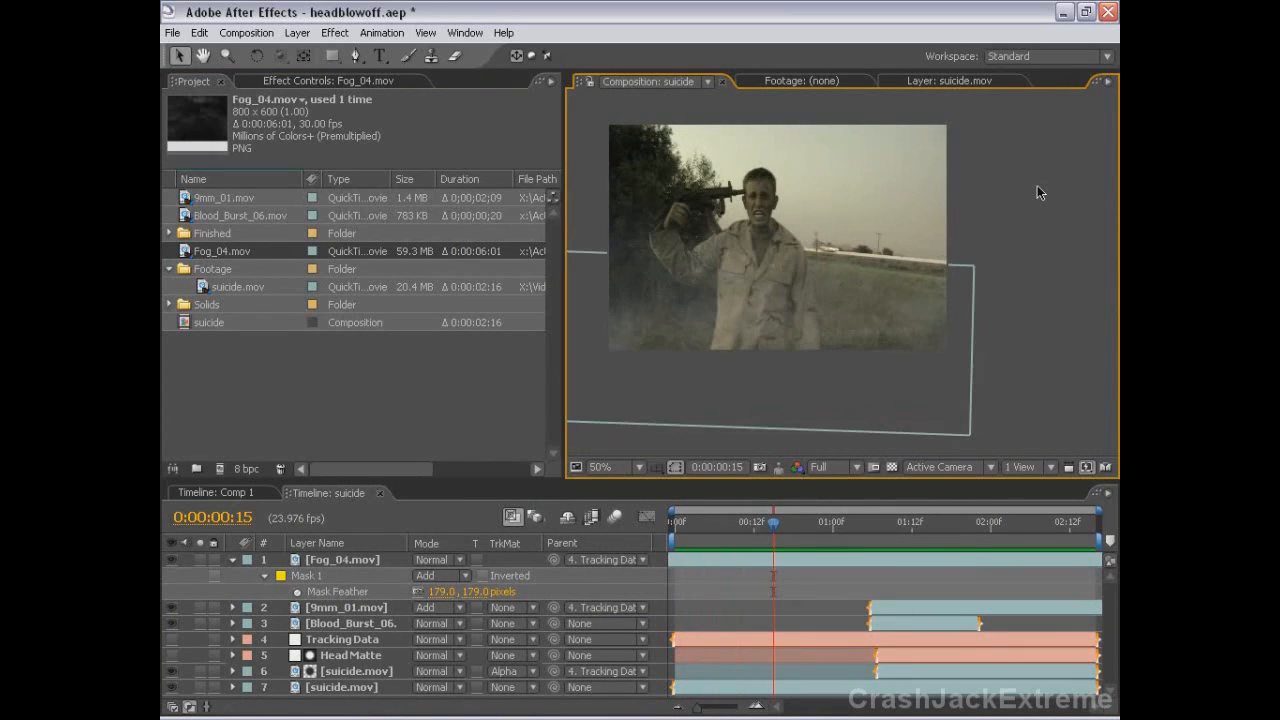